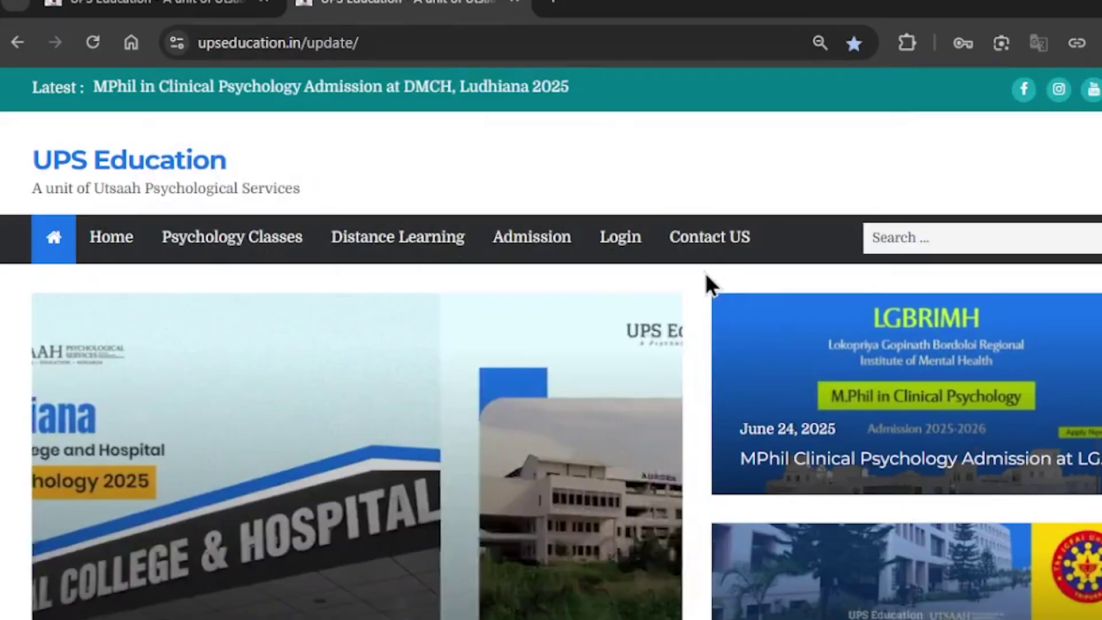
Open the GATE Psychology Examination 2026 article from the updates listing.
{"action": "scroll", "coordinate": [705, 273], "scroll_direction": "down", "scroll_amount": 10}
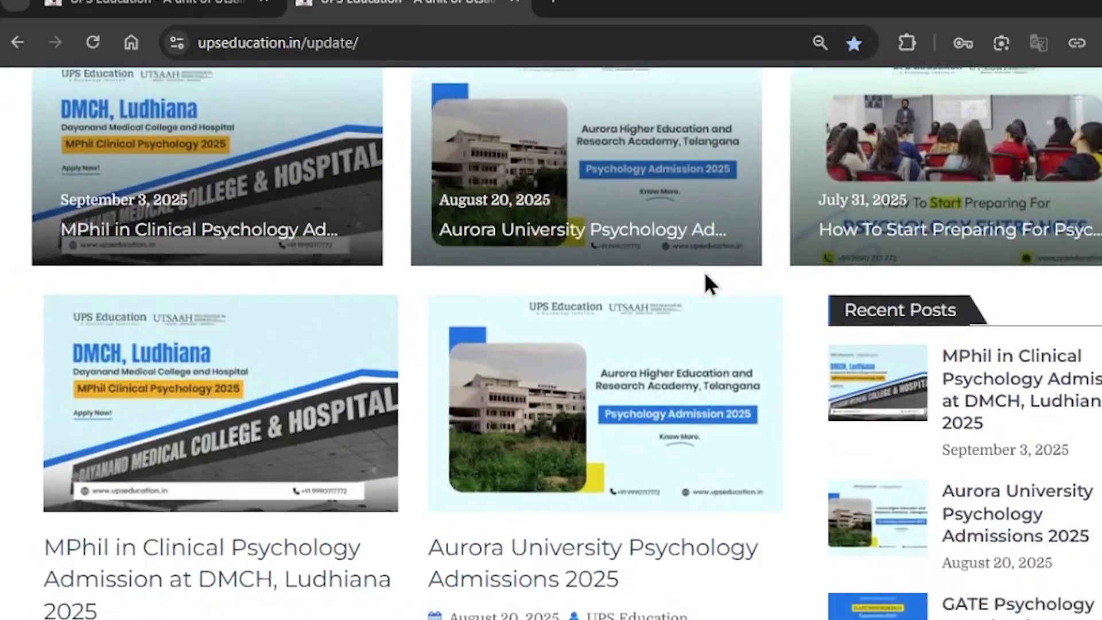
{"action": "scroll", "coordinate": [705, 275], "scroll_direction": "down", "scroll_amount": 15}
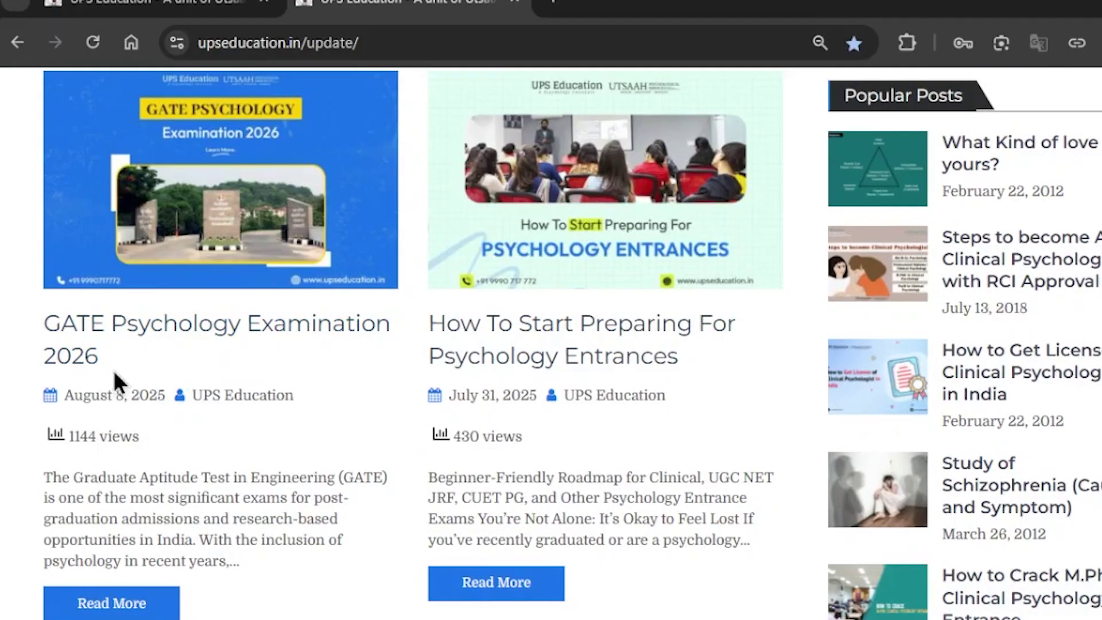
{"action": "left_click", "coordinate": [195, 332]}
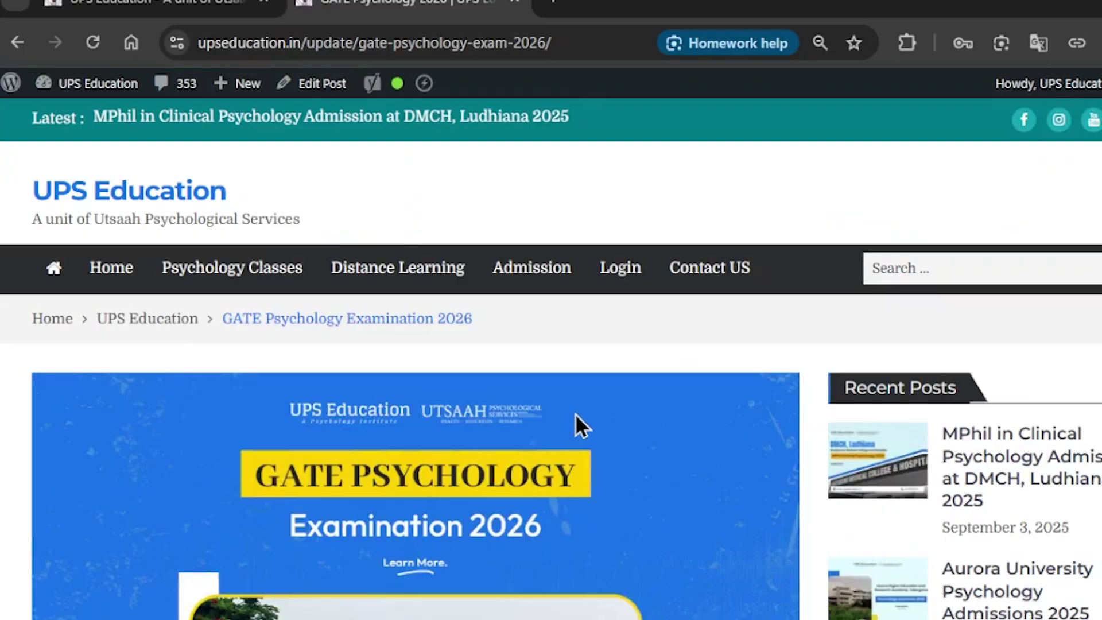
Read down the article to its Important Dates & Exam Schedule section.
{"action": "scroll", "coordinate": [575, 414], "scroll_direction": "down", "scroll_amount": 2}
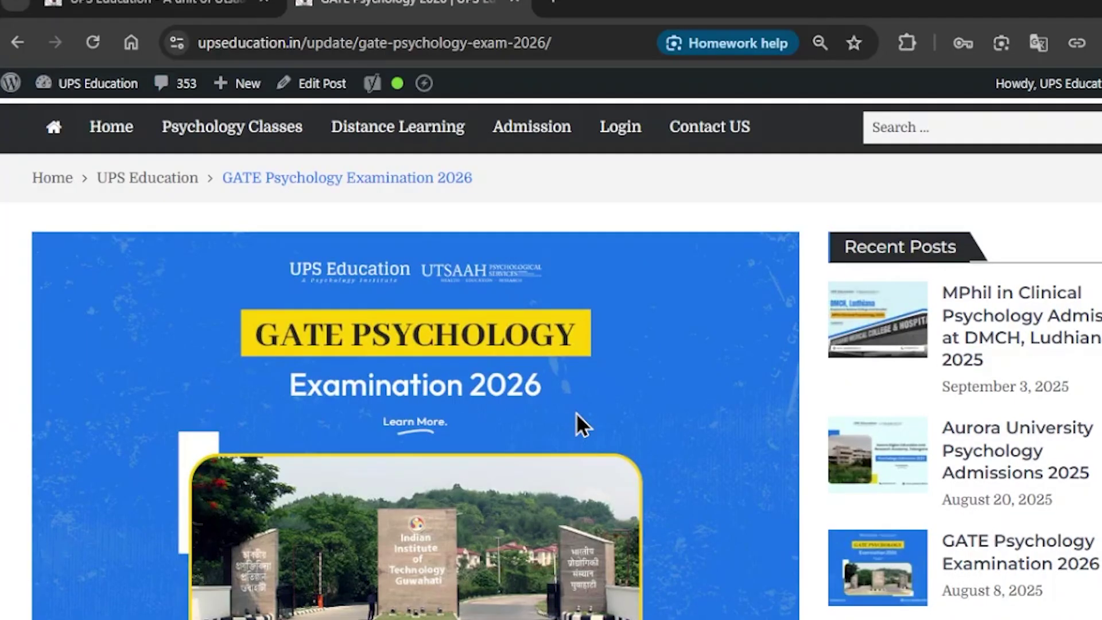
{"action": "scroll", "coordinate": [576, 412], "scroll_direction": "down", "scroll_amount": 6}
{"action": "scroll", "coordinate": [578, 417], "scroll_direction": "down", "scroll_amount": 2}
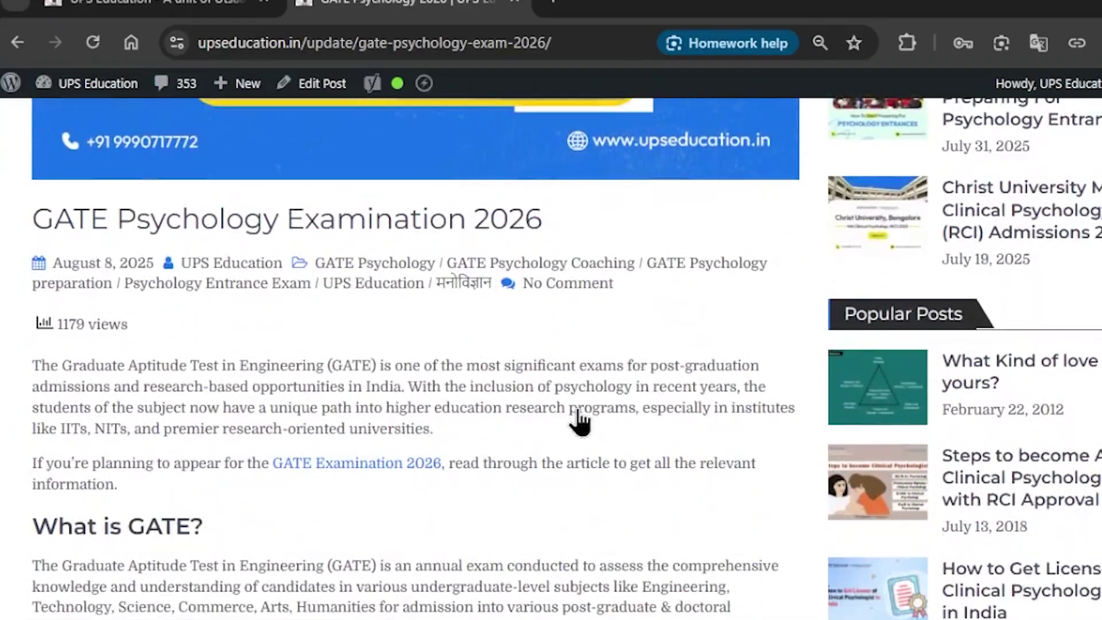
{"action": "scroll", "coordinate": [580, 421], "scroll_direction": "down", "scroll_amount": 7}
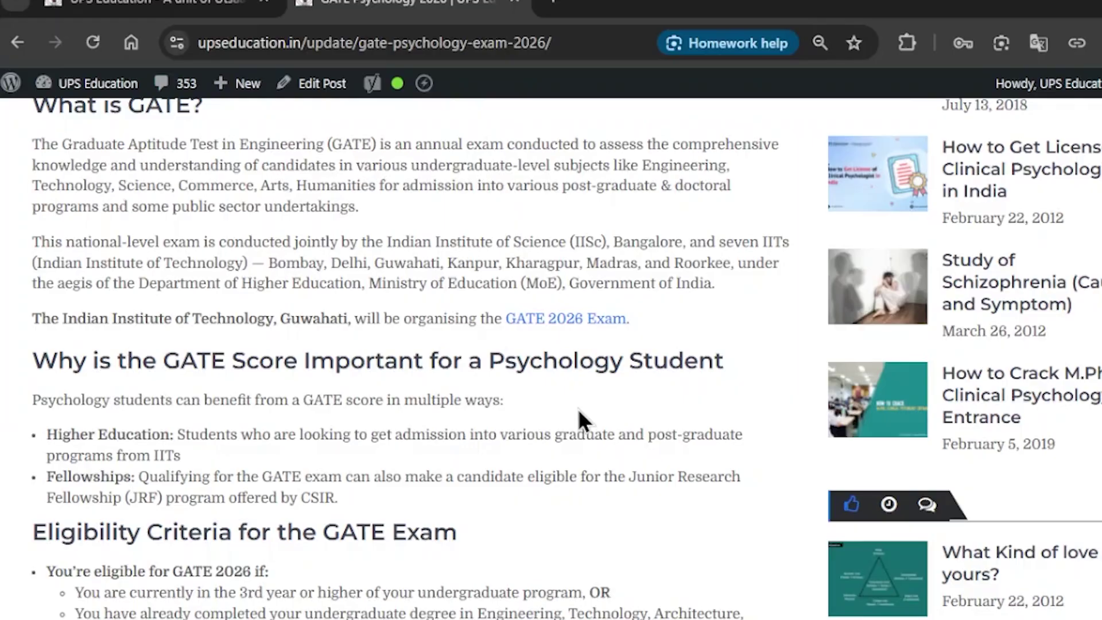
{"action": "scroll", "coordinate": [580, 417], "scroll_direction": "down", "scroll_amount": 6}
{"action": "scroll", "coordinate": [580, 418], "scroll_direction": "up", "scroll_amount": 6}
{"action": "scroll", "coordinate": [307, 433], "scroll_direction": "down", "scroll_amount": 2}
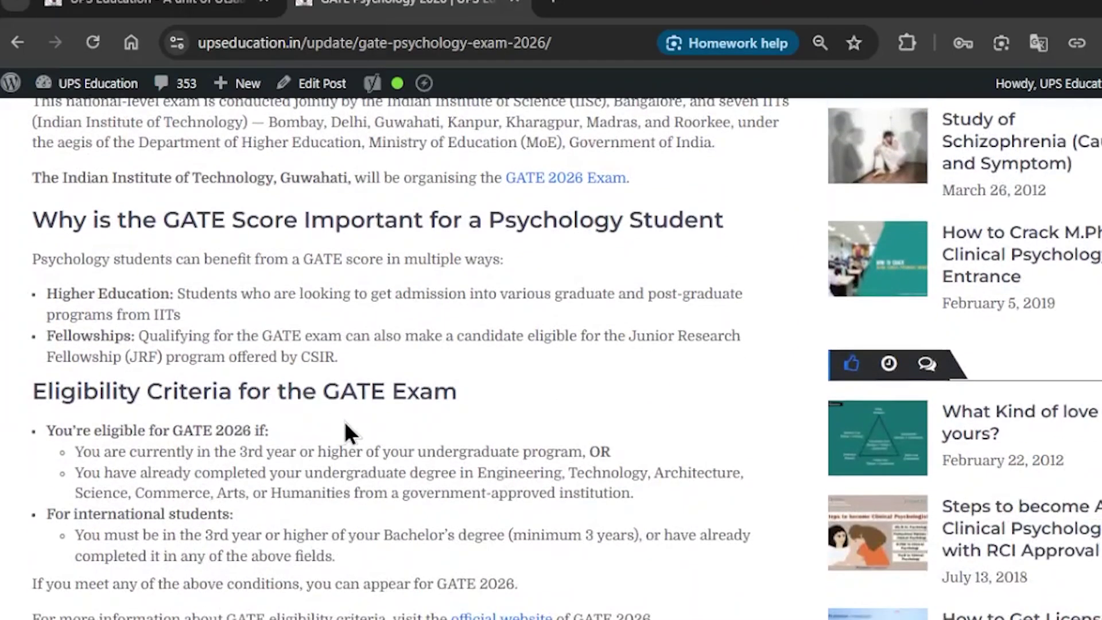
{"action": "scroll", "coordinate": [316, 396], "scroll_direction": "down", "scroll_amount": 1}
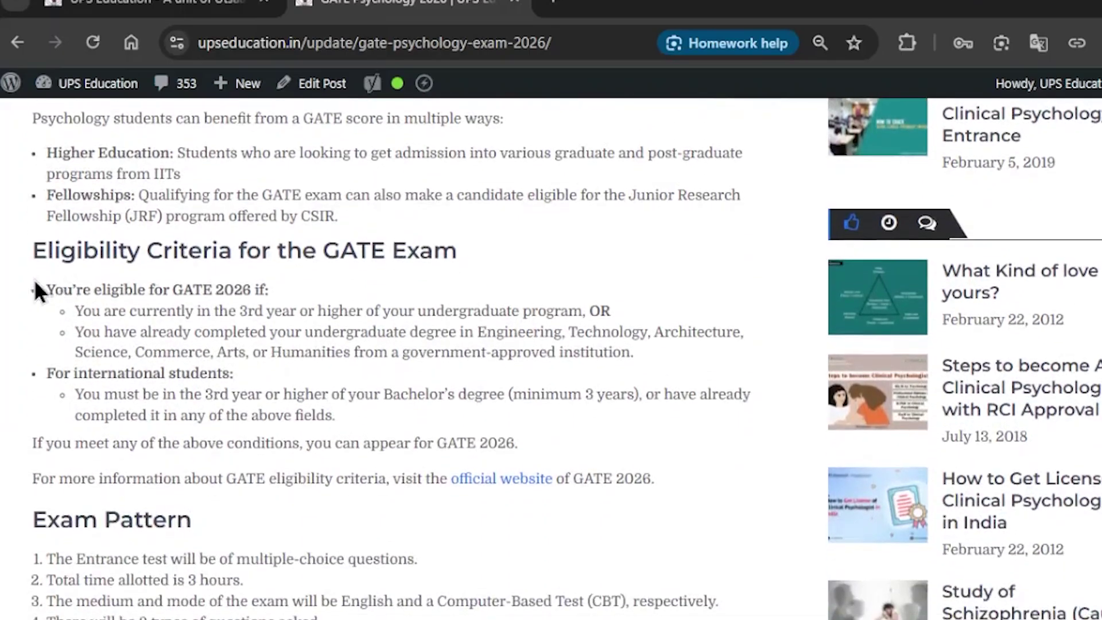
{"action": "scroll", "coordinate": [281, 398], "scroll_direction": "down", "scroll_amount": 3}
{"action": "scroll", "coordinate": [269, 402], "scroll_direction": "down", "scroll_amount": 6}
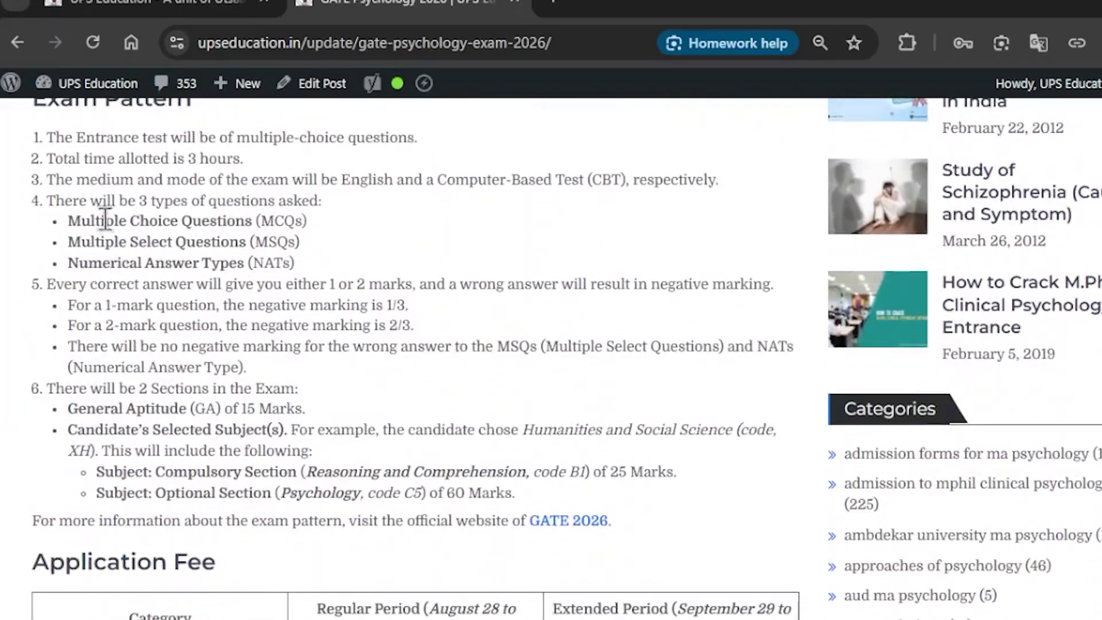
{"action": "scroll", "coordinate": [352, 469], "scroll_direction": "down", "scroll_amount": 6}
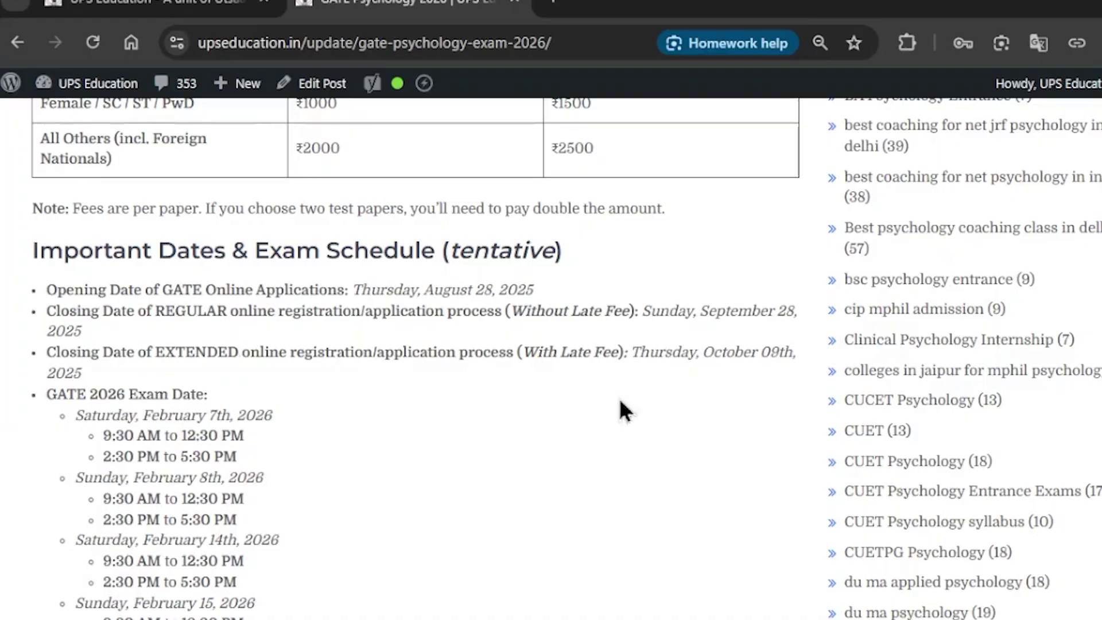
{"action": "left_click_drag", "start_coordinate": [630, 311], "coordinate": [790, 304]}
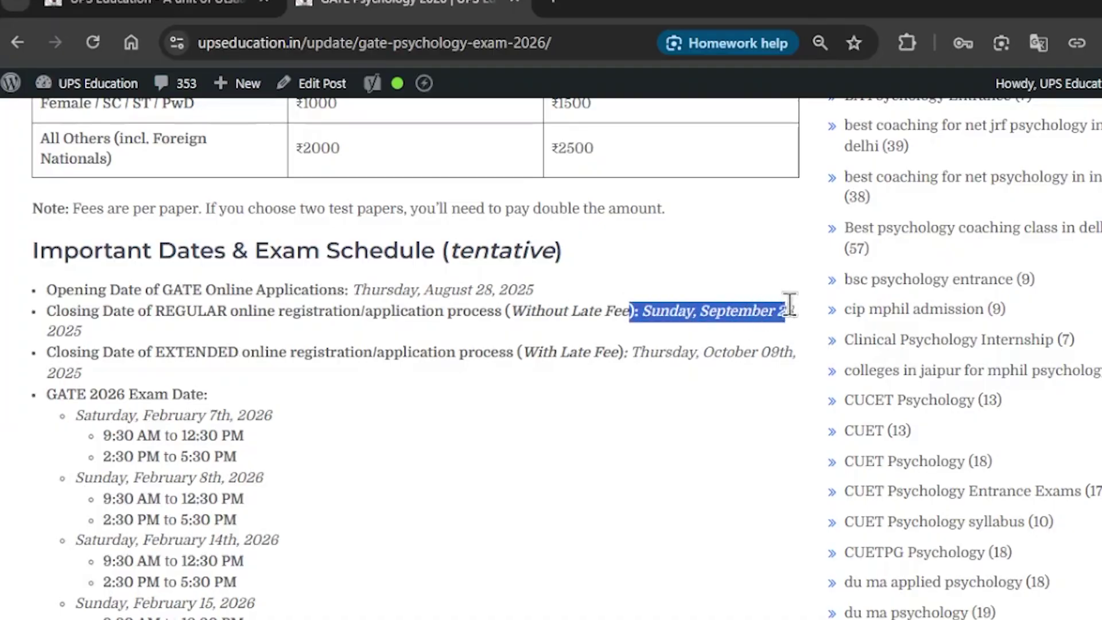
{"action": "left_click", "coordinate": [423, 394]}
{"action": "scroll", "coordinate": [423, 394], "scroll_direction": "down", "scroll_amount": 2}
{"action": "scroll", "coordinate": [422, 393], "scroll_direction": "up", "scroll_amount": 2}
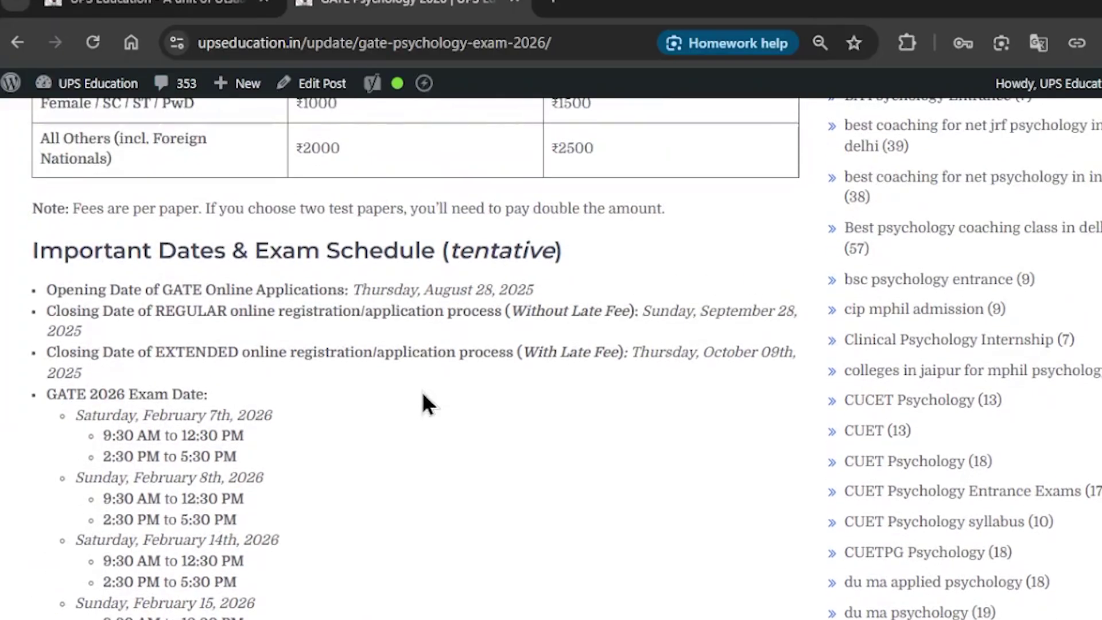
{"action": "scroll", "coordinate": [421, 389], "scroll_direction": "down", "scroll_amount": 2}
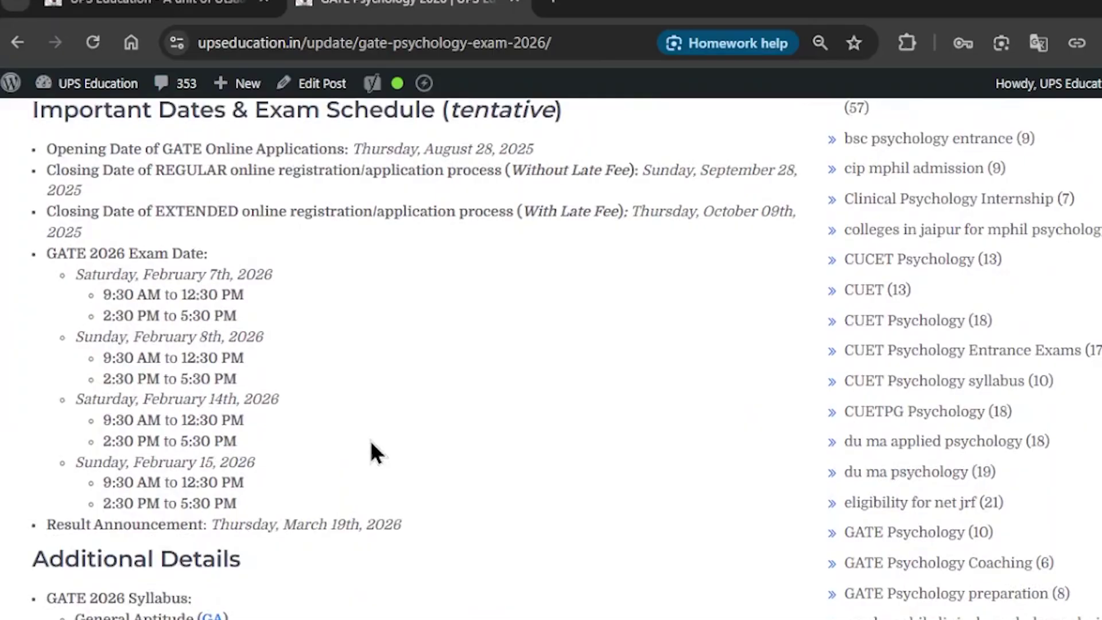
{"action": "scroll", "coordinate": [370, 439], "scroll_direction": "down", "scroll_amount": 4}
{"action": "scroll", "coordinate": [222, 369], "scroll_direction": "up", "scroll_amount": 8}
{"action": "scroll", "coordinate": [393, 484], "scroll_direction": "down", "scroll_amount": 4}
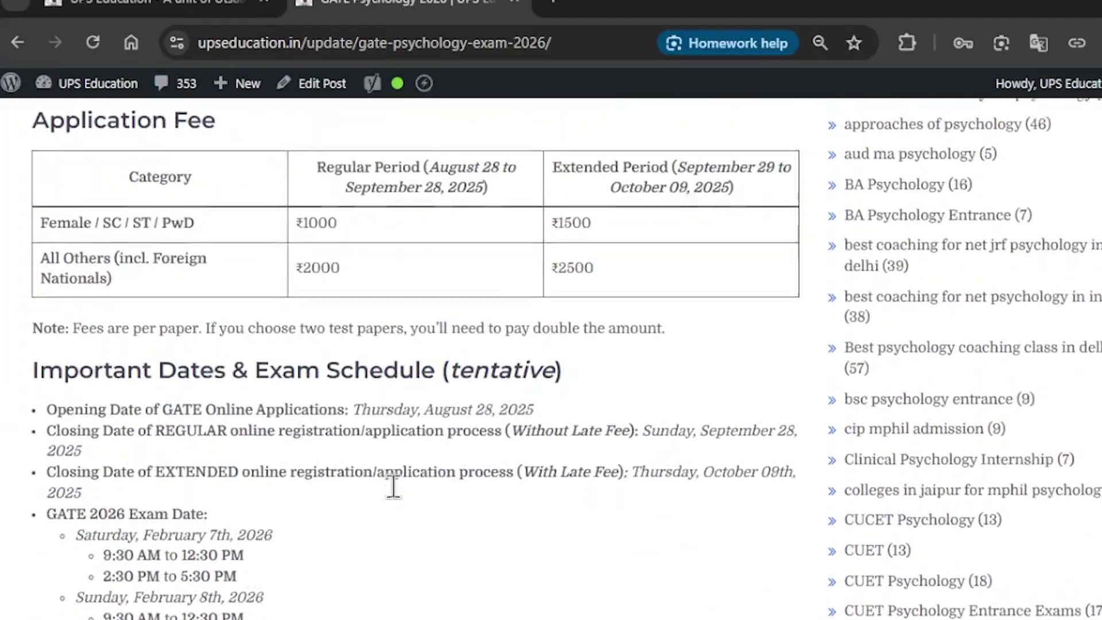
{"action": "scroll", "coordinate": [394, 487], "scroll_direction": "down", "scroll_amount": 4}
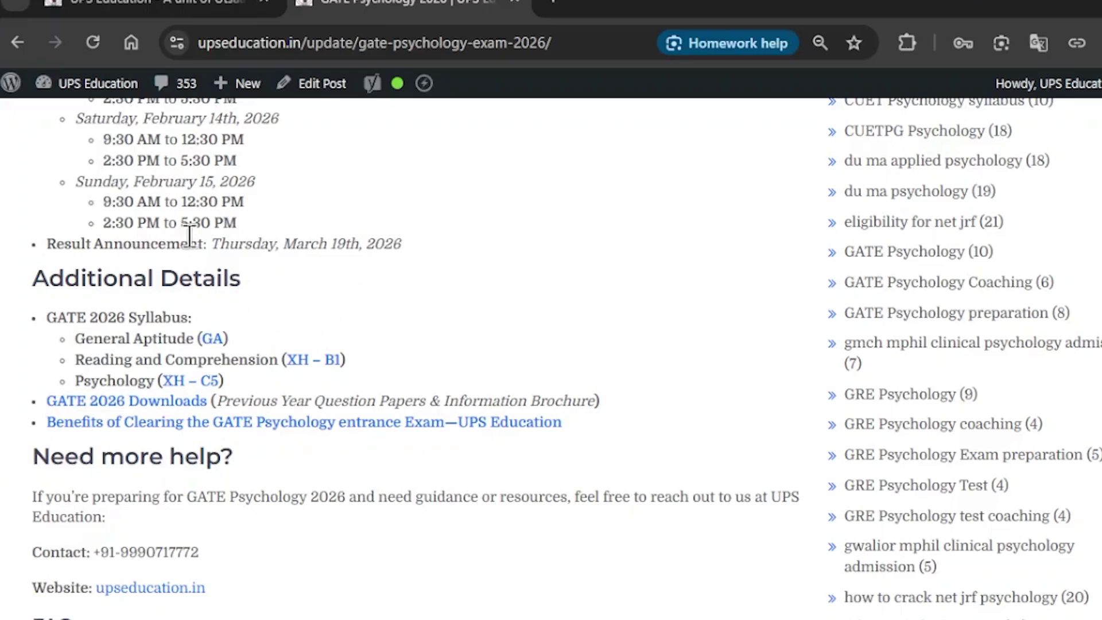
{"action": "left_click_drag", "start_coordinate": [47, 317], "coordinate": [56, 317]}
{"action": "left_click", "coordinate": [87, 328]}
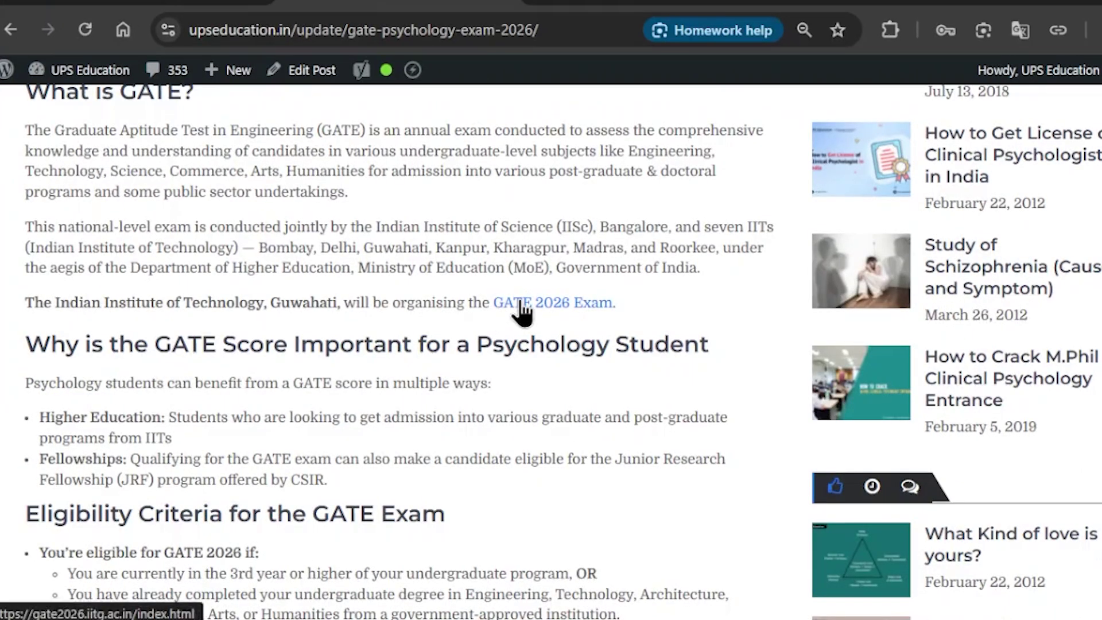
Go to the official GATE 2026 site, zoomed out, and open the Application Portal login page.
{"action": "left_click", "coordinate": [521, 303]}
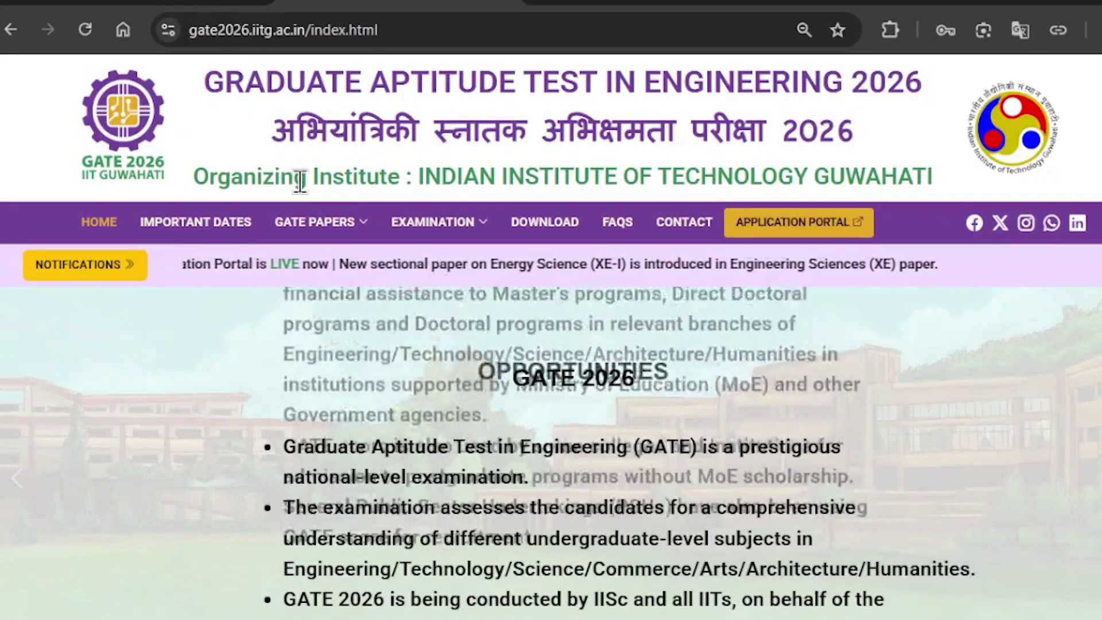
{"action": "key", "text": "ctrl+minus"}
{"action": "key", "text": "ctrl+minus"}
{"action": "key", "text": "ctrl+minus"}
{"action": "key", "text": "ctrl+minus"}
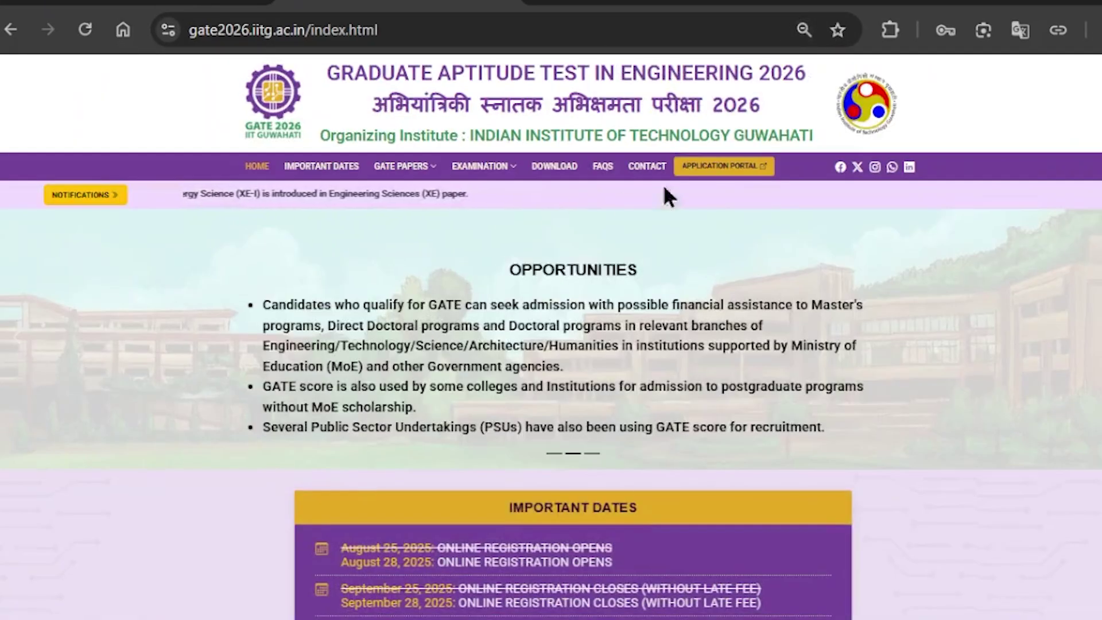
{"action": "left_click", "coordinate": [748, 170]}
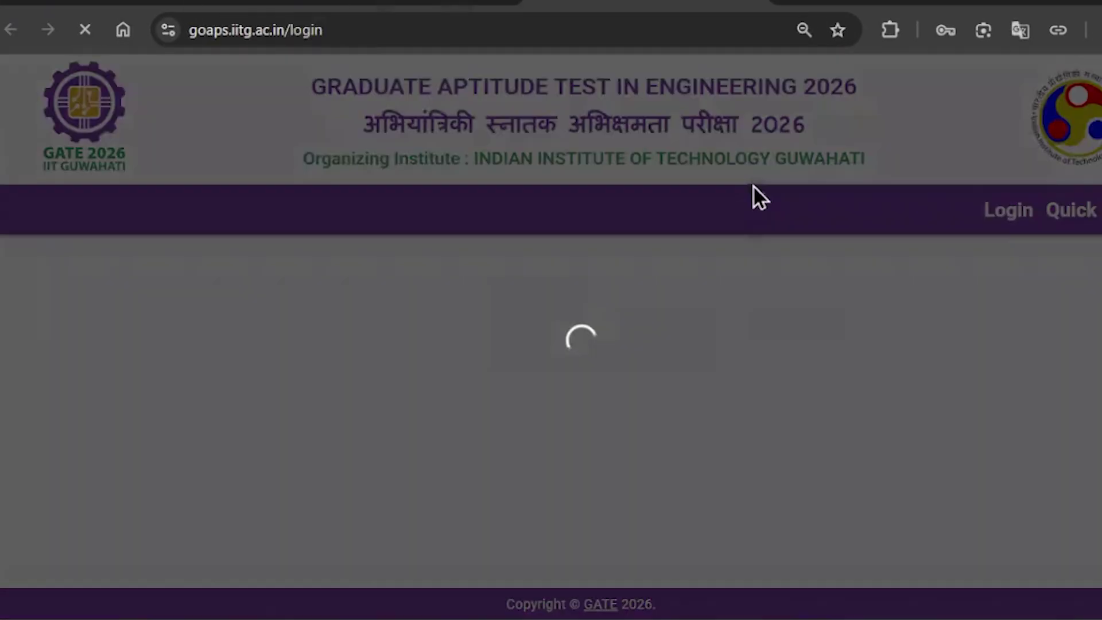
{"action": "scroll", "coordinate": [664, 335], "scroll_direction": "down", "scroll_amount": 5}
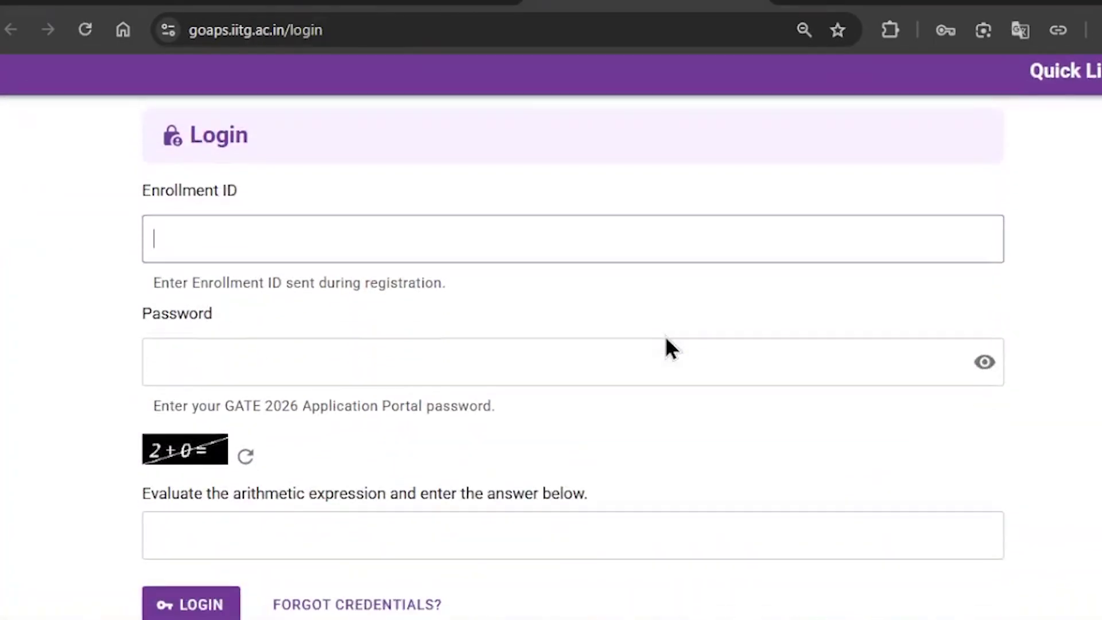
Start a new candidate registration, enter the candidate's first name and confirm the full name.
{"action": "left_click", "coordinate": [198, 573]}
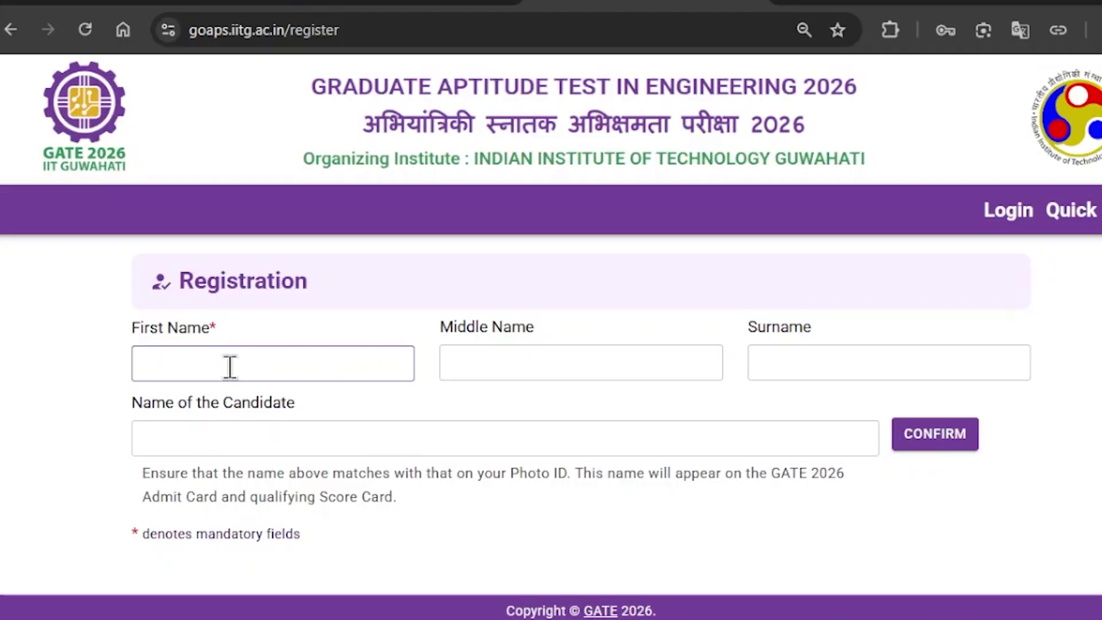
{"action": "type", "text": "UPSEDUCATION"}
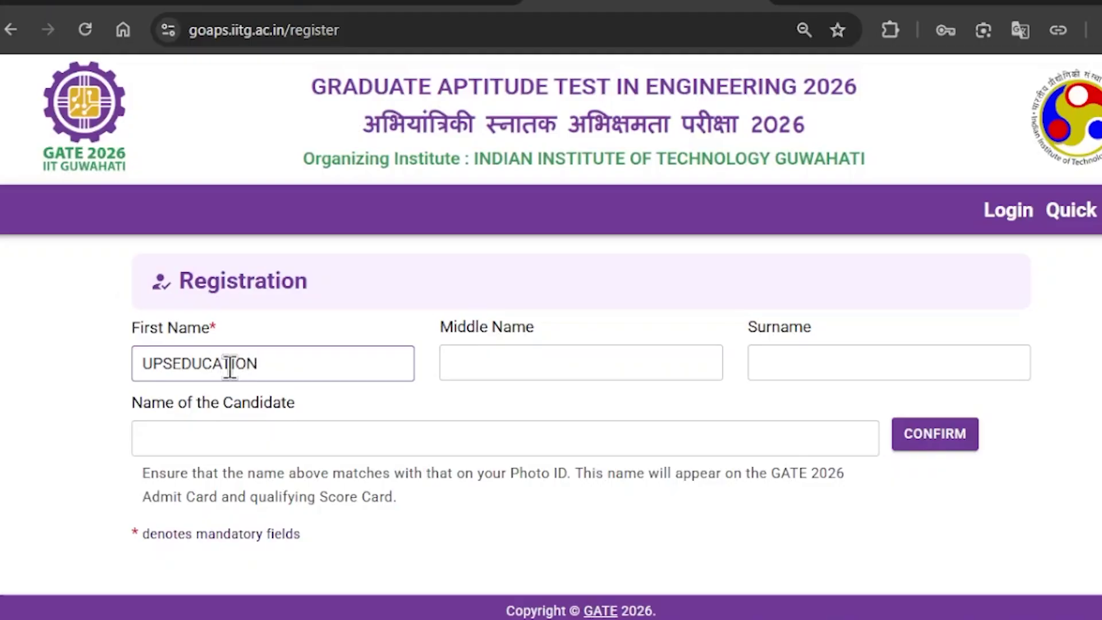
{"action": "left_click", "coordinate": [265, 429]}
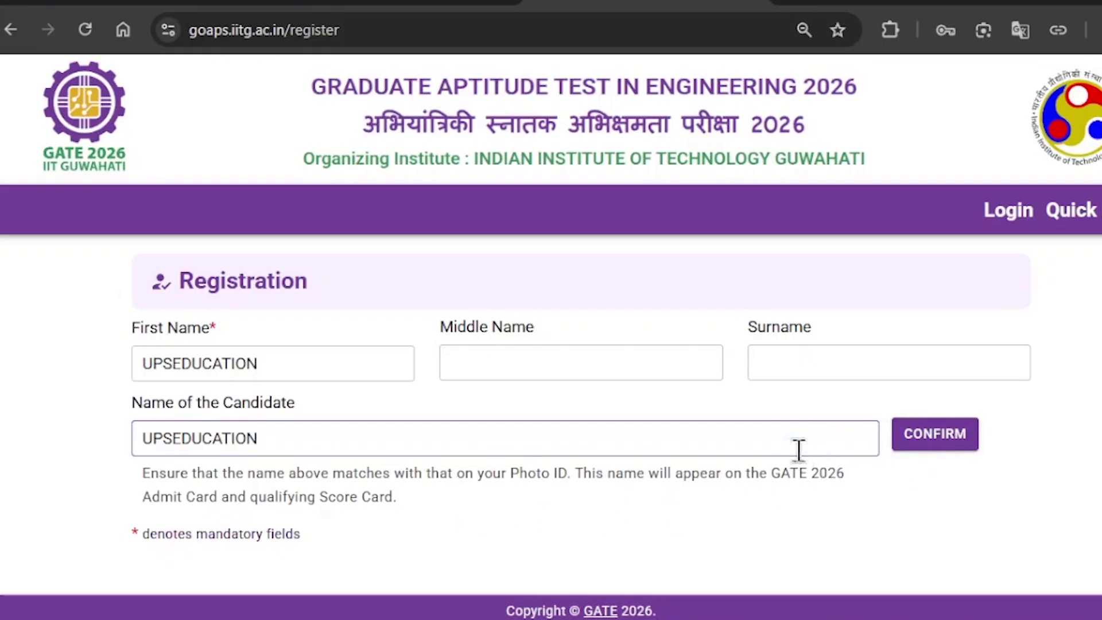
{"action": "left_click", "coordinate": [327, 371]}
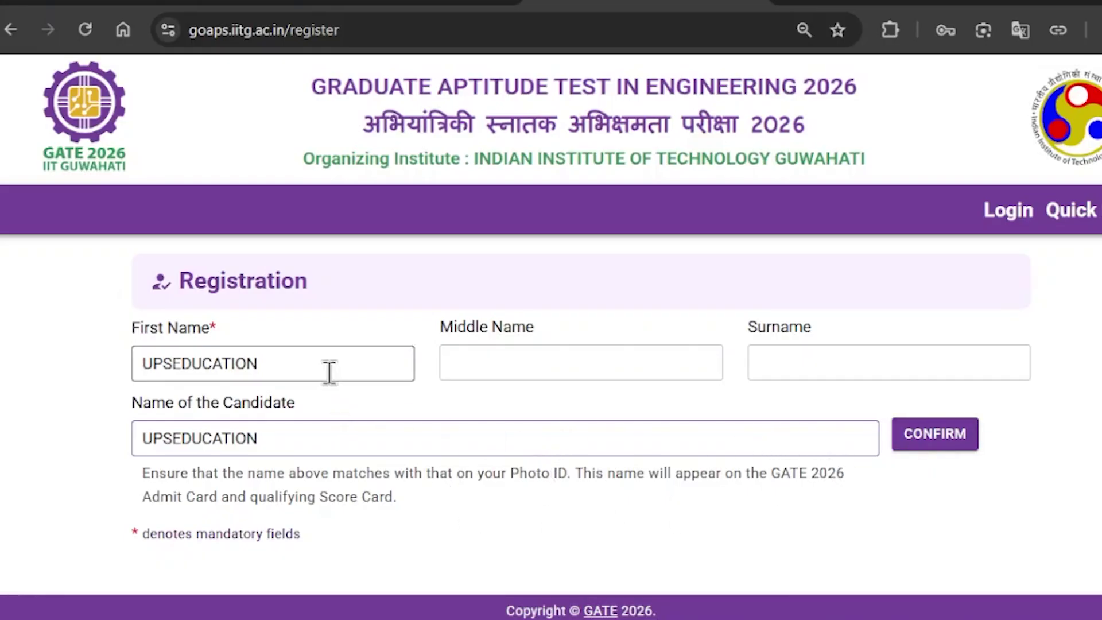
{"action": "key", "text": "Return"}
{"action": "left_click", "coordinate": [594, 421]}
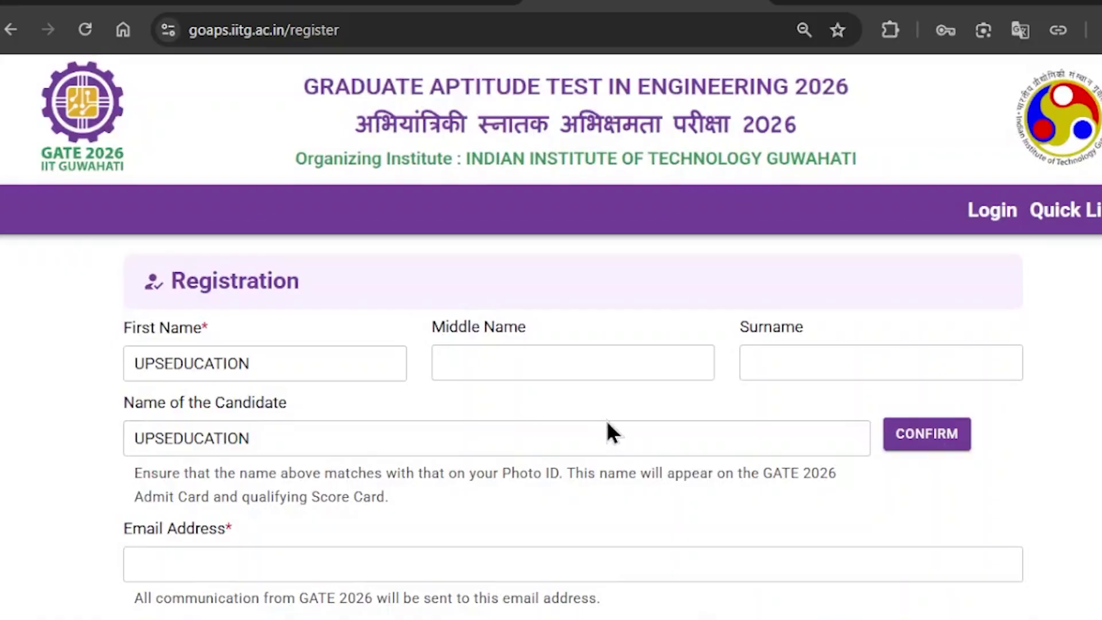
Enter the candidate's e-mail address in the Email Address field.
{"action": "scroll", "coordinate": [463, 504], "scroll_direction": "down", "scroll_amount": 5}
{"action": "left_click", "coordinate": [283, 285]}
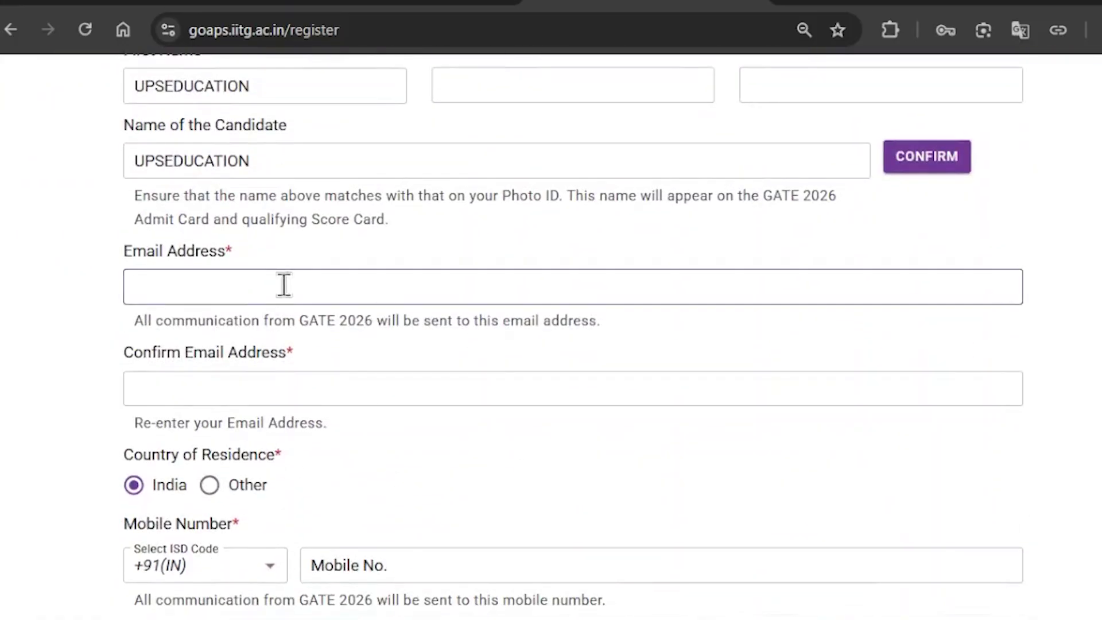
{"action": "type", "text": "inof"}
{"action": "key", "text": "BackSpace"}
{"action": "key", "text": "BackSpace"}
{"action": "type", "text": "fo"}
{"action": "key", "text": "ctrl+v"}
{"action": "key", "text": "ctrl+a"}
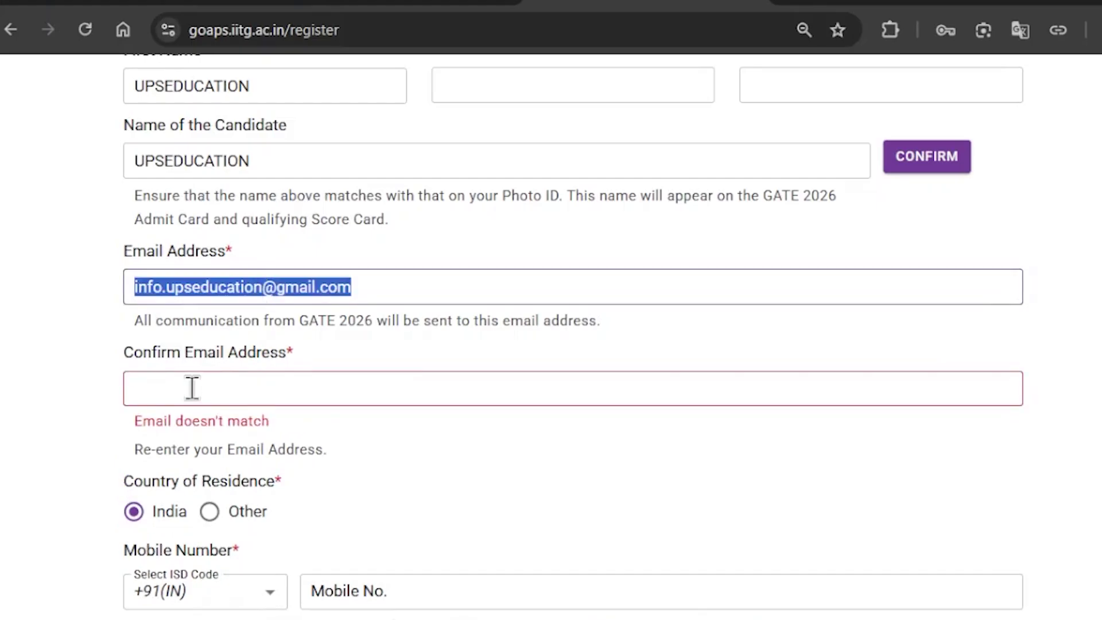
Re-type the same Gmail address in Confirm Email Address so the two match.
{"action": "left_click", "coordinate": [191, 386]}
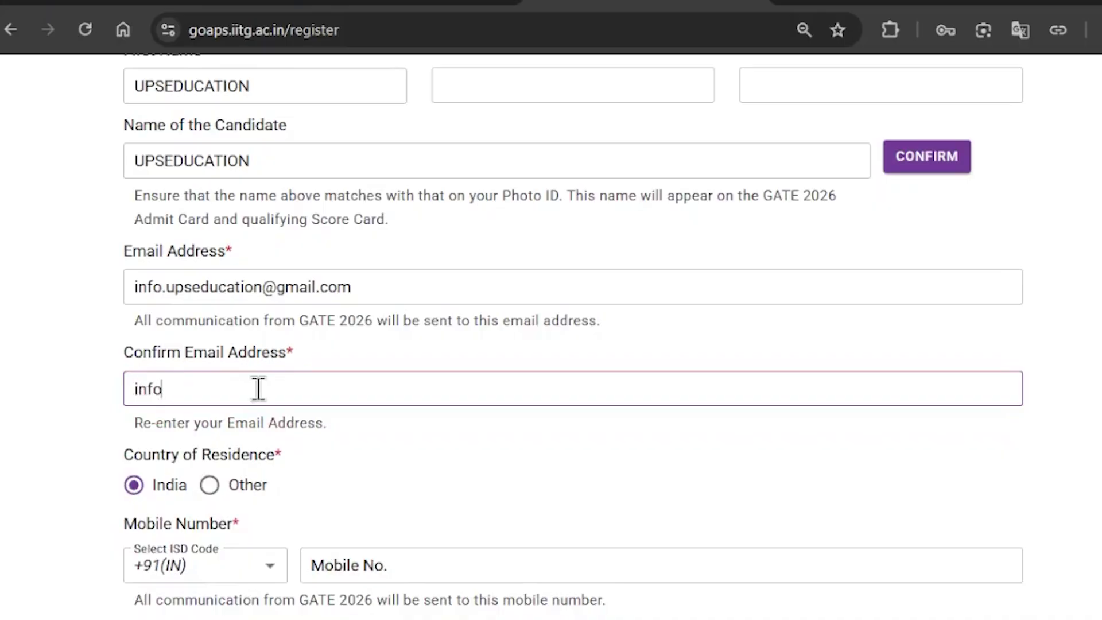
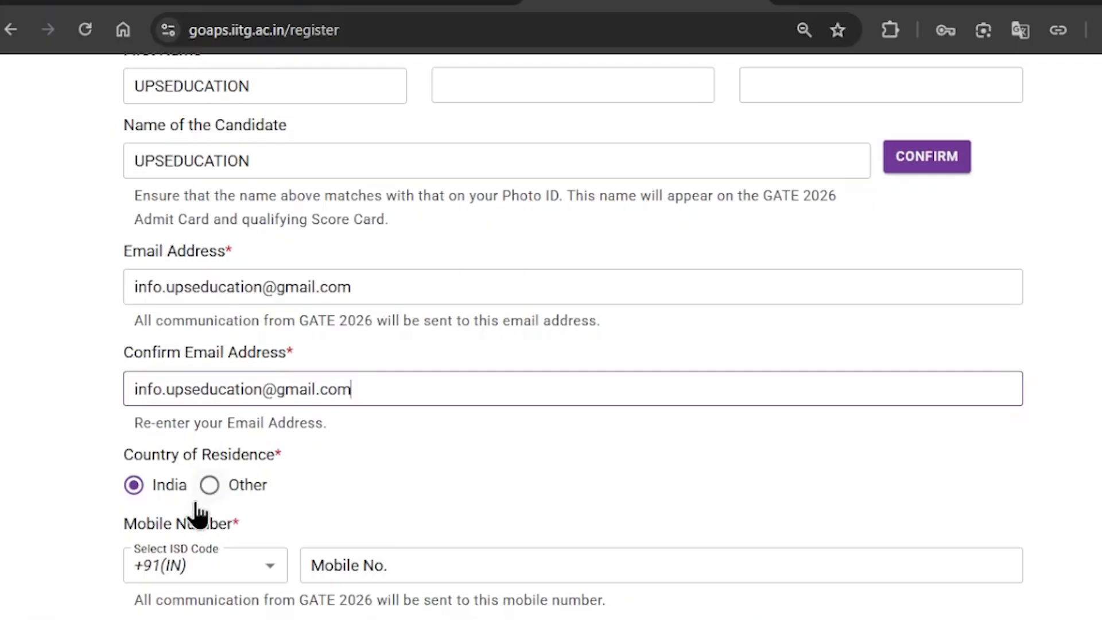
{"action": "scroll", "coordinate": [192, 508], "scroll_direction": "down", "scroll_amount": 3}
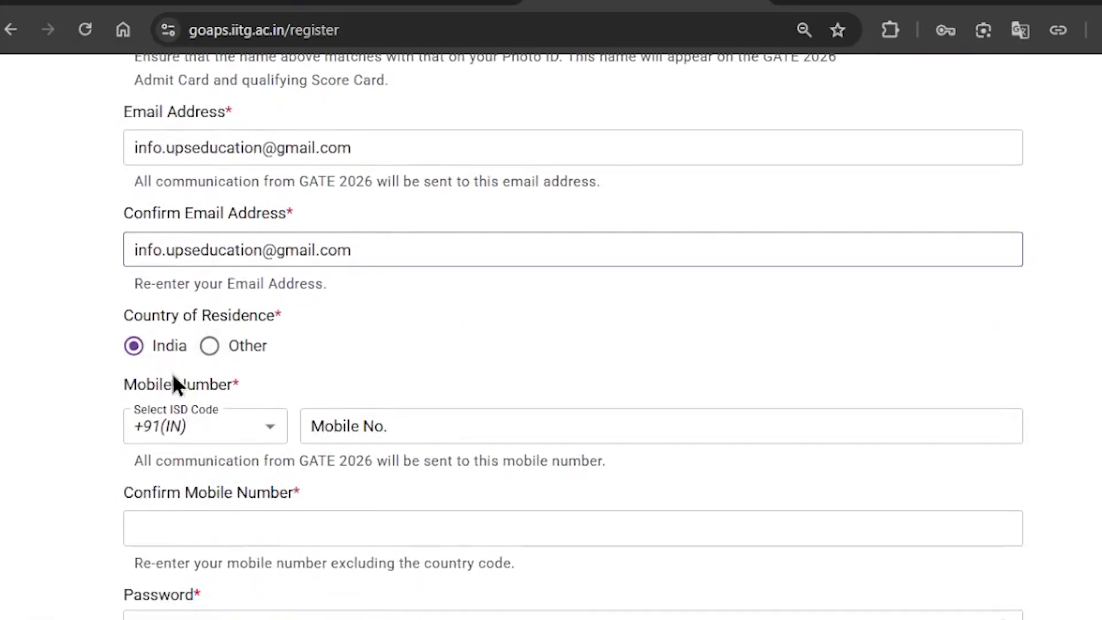
Set India as country of residence, keep +91(IN), and enter and confirm the mobile number.
{"action": "left_click", "coordinate": [132, 354]}
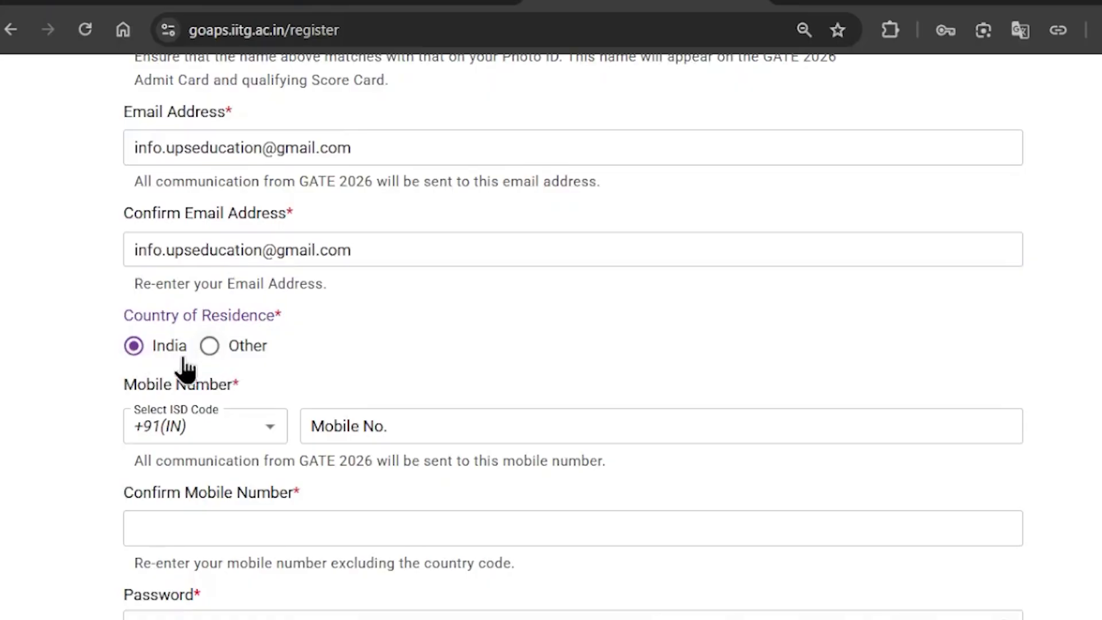
{"action": "left_click", "coordinate": [233, 434]}
{"action": "left_click", "coordinate": [253, 442]}
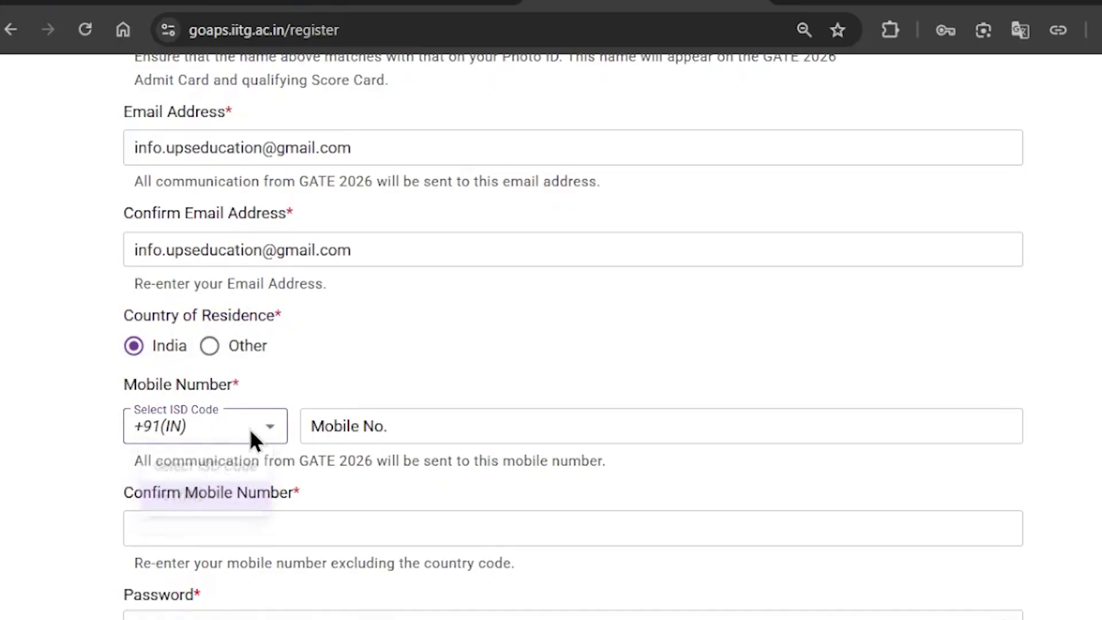
{"action": "left_click", "coordinate": [438, 435]}
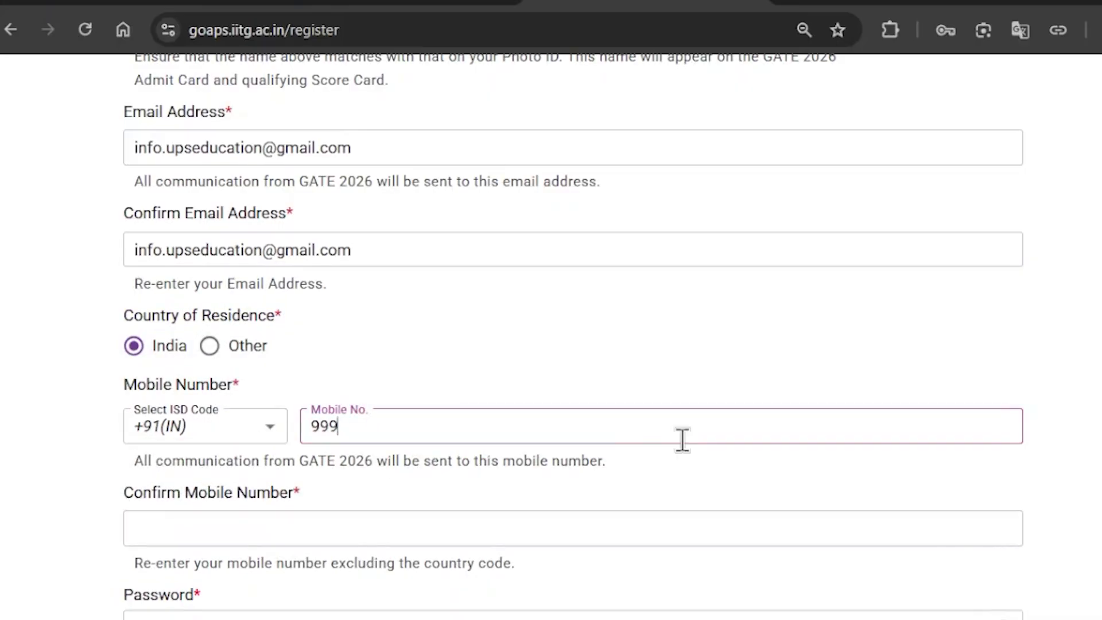
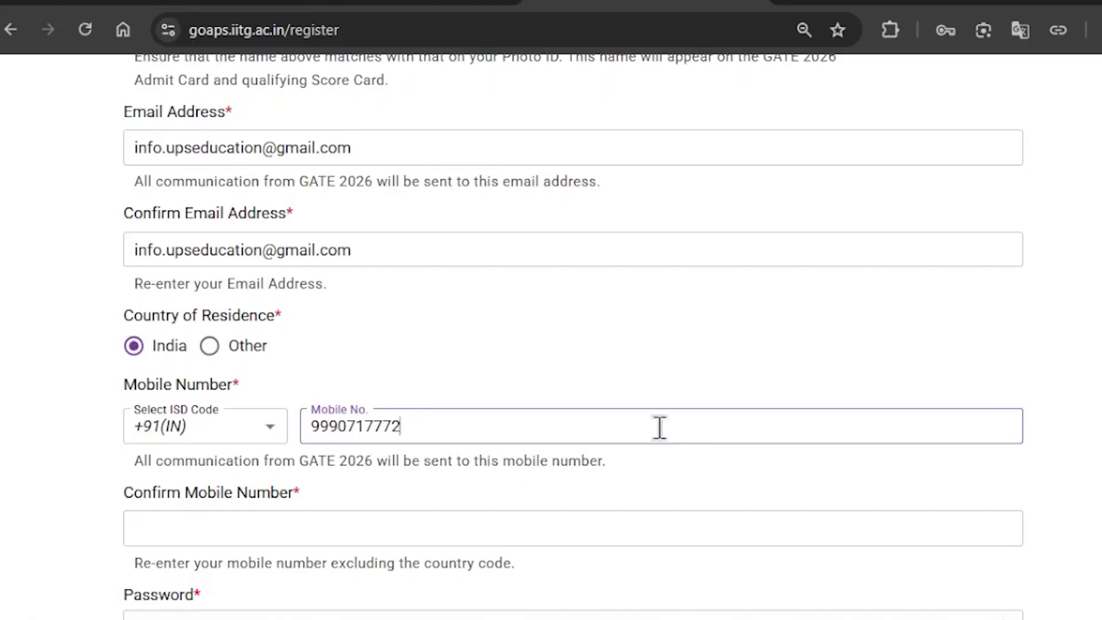
{"action": "left_click", "coordinate": [369, 538]}
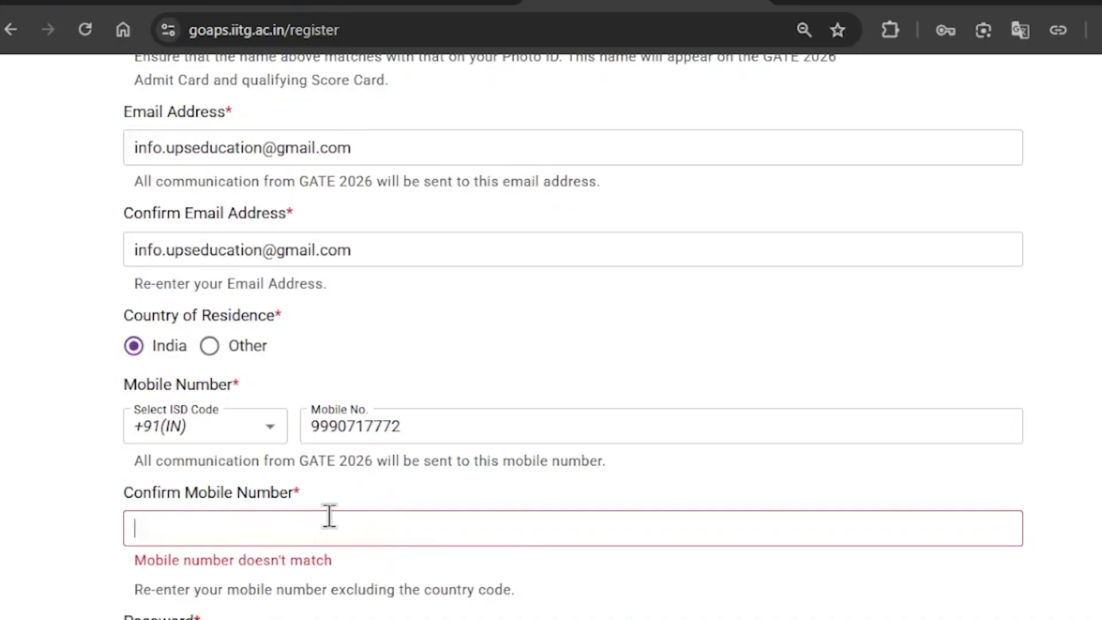
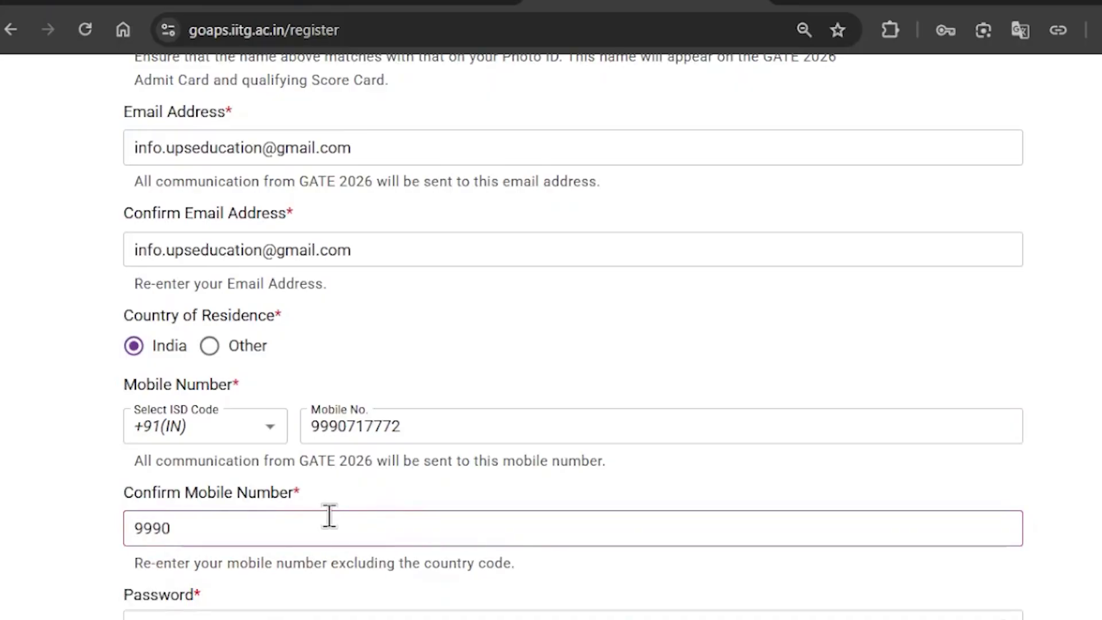
Fill the password with a browser-generated Very strong password and check it by revealing it.
{"action": "scroll", "coordinate": [335, 467], "scroll_direction": "down", "scroll_amount": 5}
{"action": "left_click", "coordinate": [317, 356]}
{"action": "left_click", "coordinate": [317, 356]}
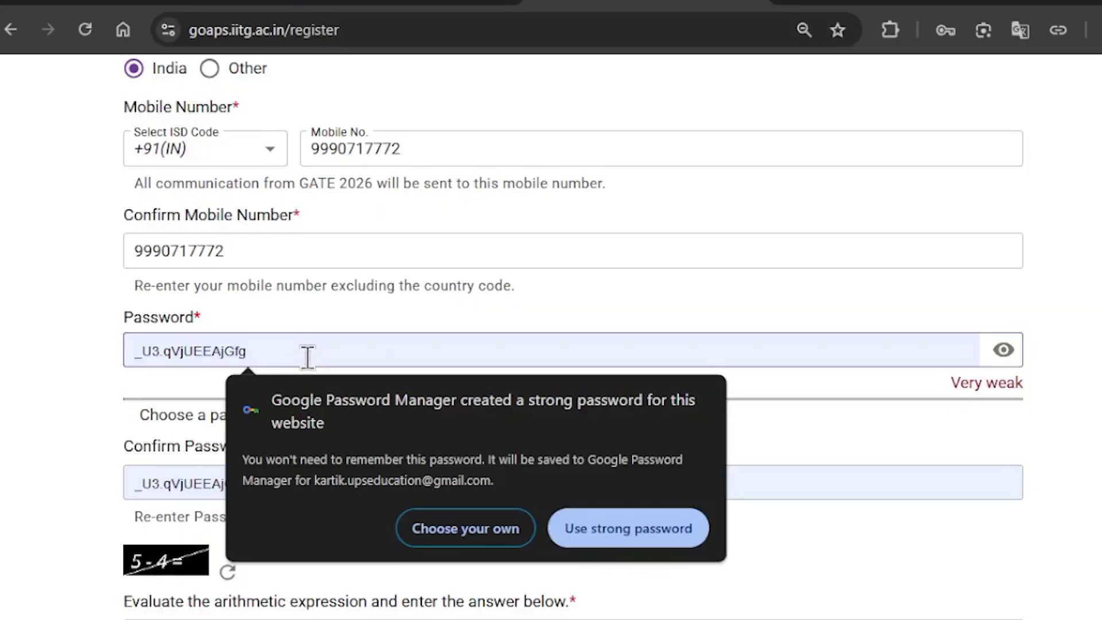
{"action": "left_click", "coordinate": [556, 530]}
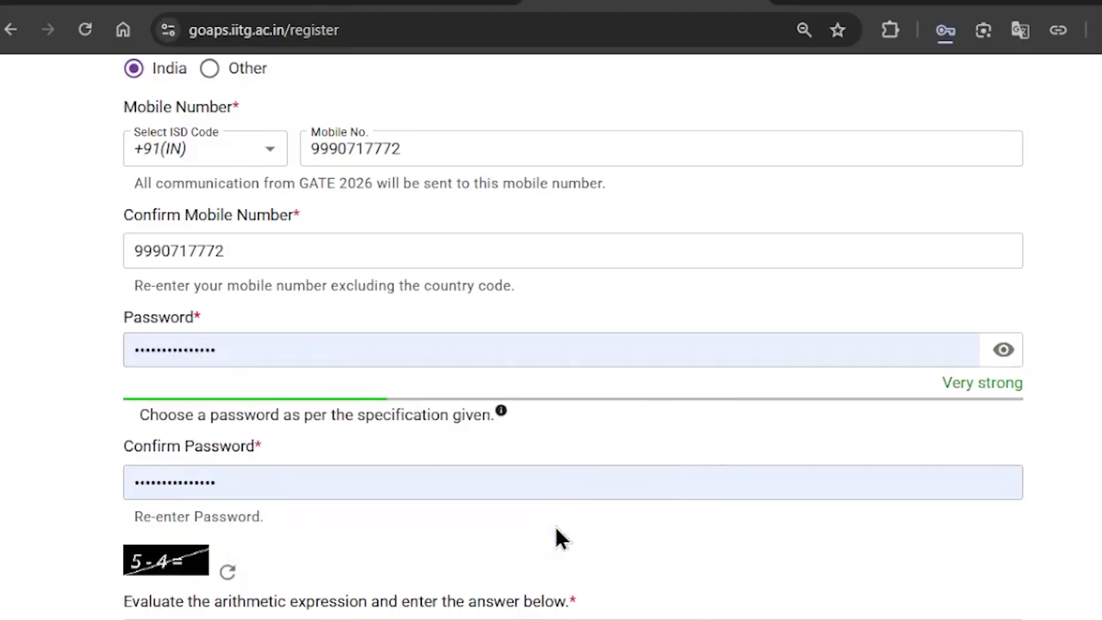
{"action": "left_click", "coordinate": [1004, 360]}
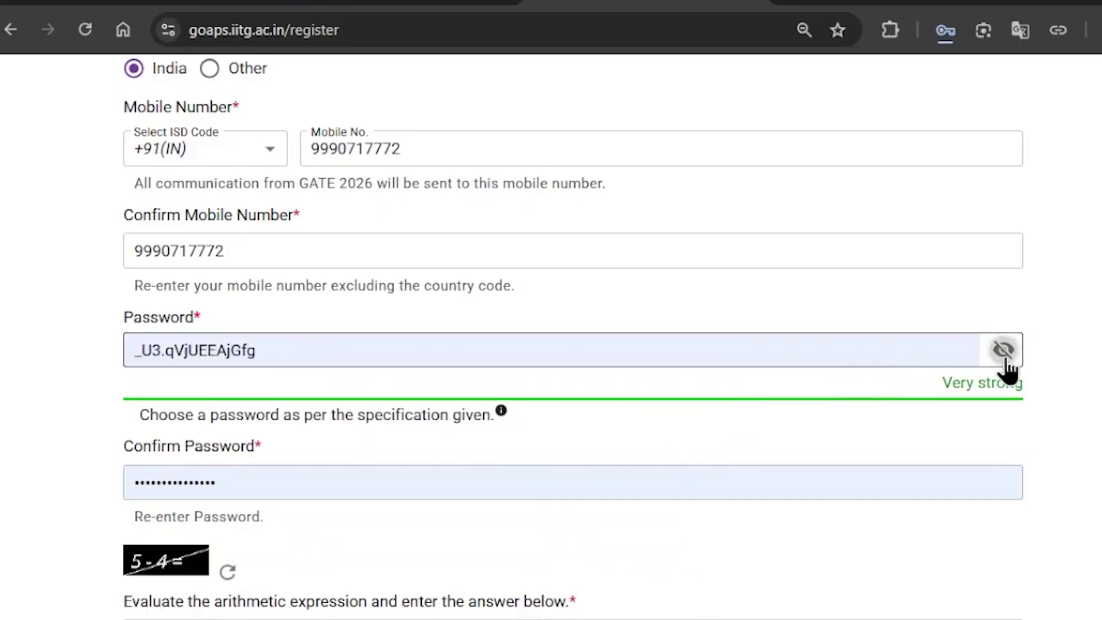
{"action": "left_click", "coordinate": [1004, 362]}
{"action": "left_click", "coordinate": [278, 495]}
Answer the arithmetic captcha and submit the registration to get the Enrollment ID.
{"action": "scroll", "coordinate": [288, 478], "scroll_direction": "down", "scroll_amount": 2}
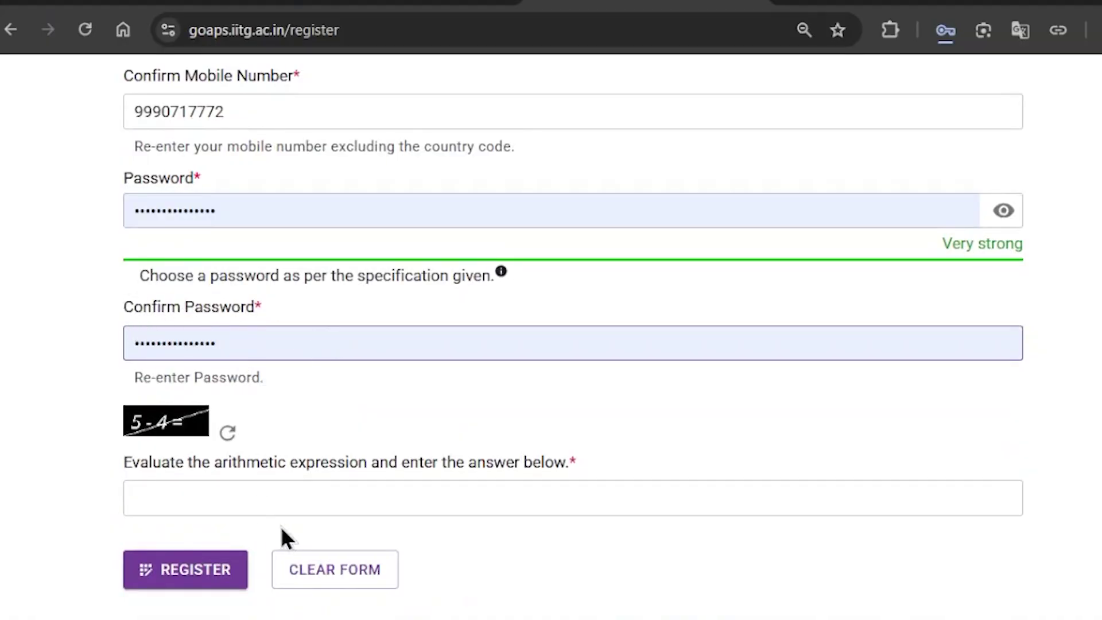
{"action": "left_click", "coordinate": [251, 502]}
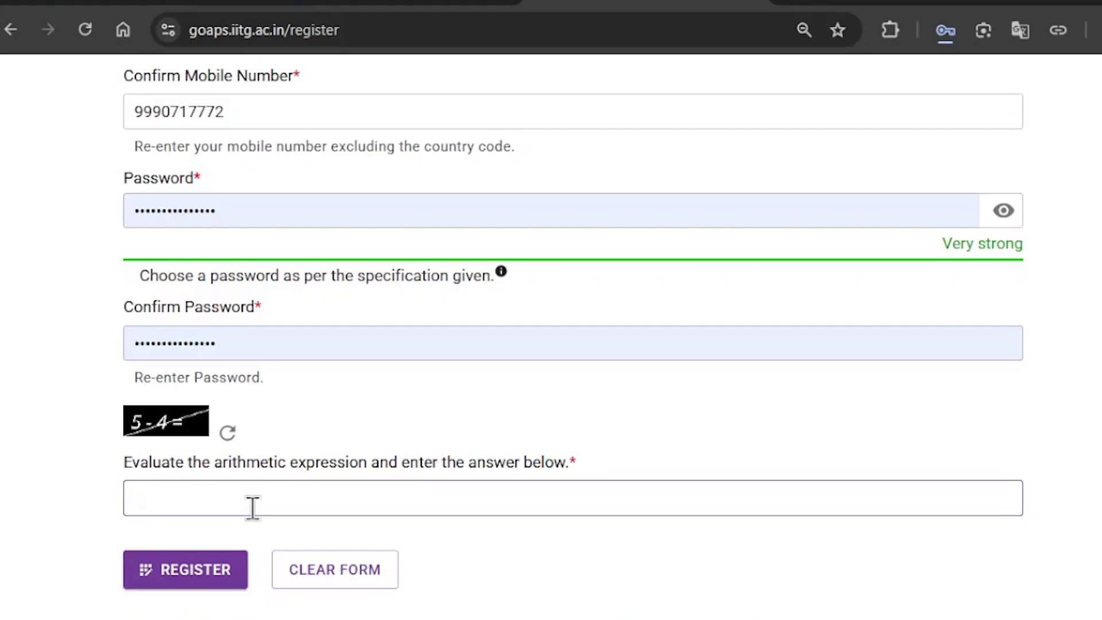
{"action": "left_click", "coordinate": [193, 571]}
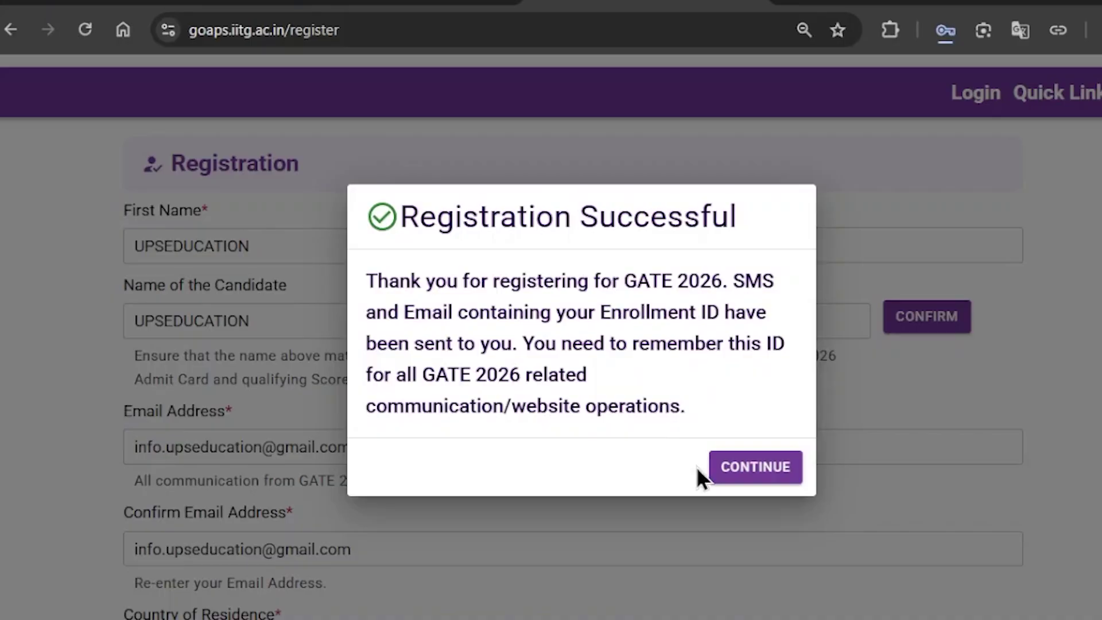
Continue from Registration Successful to the login page and dismiss the Password saved notice.
{"action": "key", "text": "Return"}
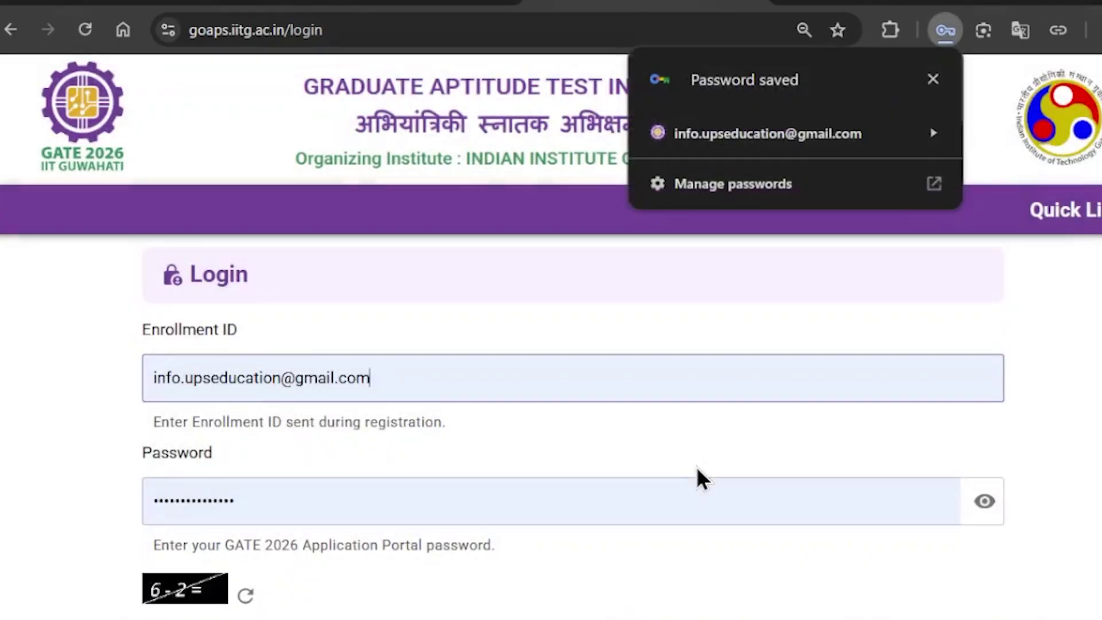
{"action": "scroll", "coordinate": [696, 467], "scroll_direction": "down", "scroll_amount": 5}
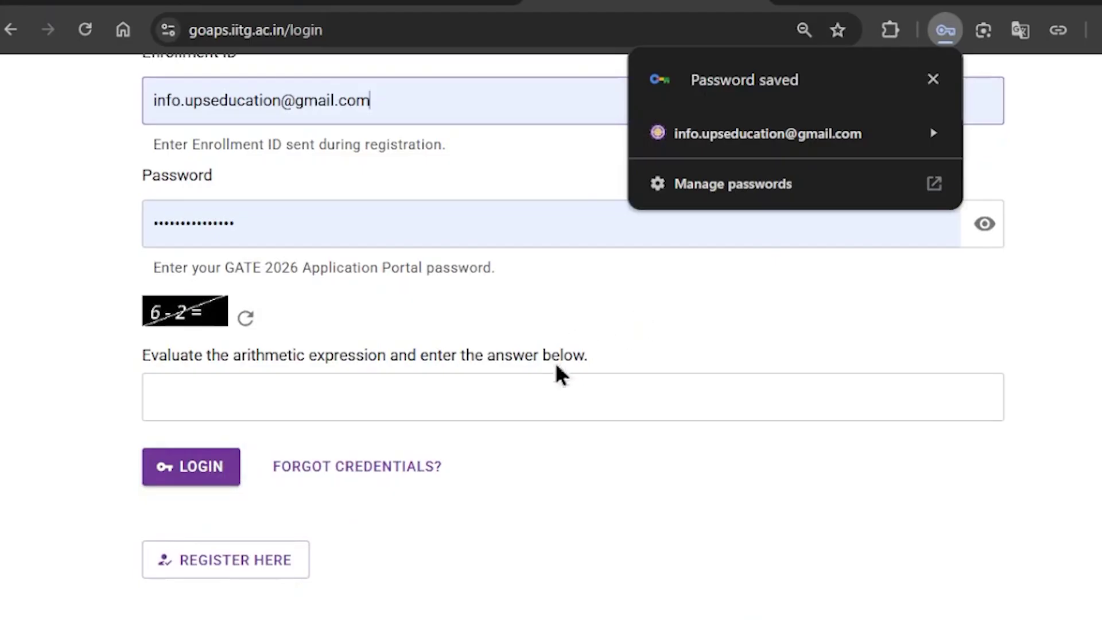
{"action": "scroll", "coordinate": [556, 374], "scroll_direction": "up", "scroll_amount": 5}
{"action": "scroll", "coordinate": [438, 364], "scroll_direction": "down", "scroll_amount": 2}
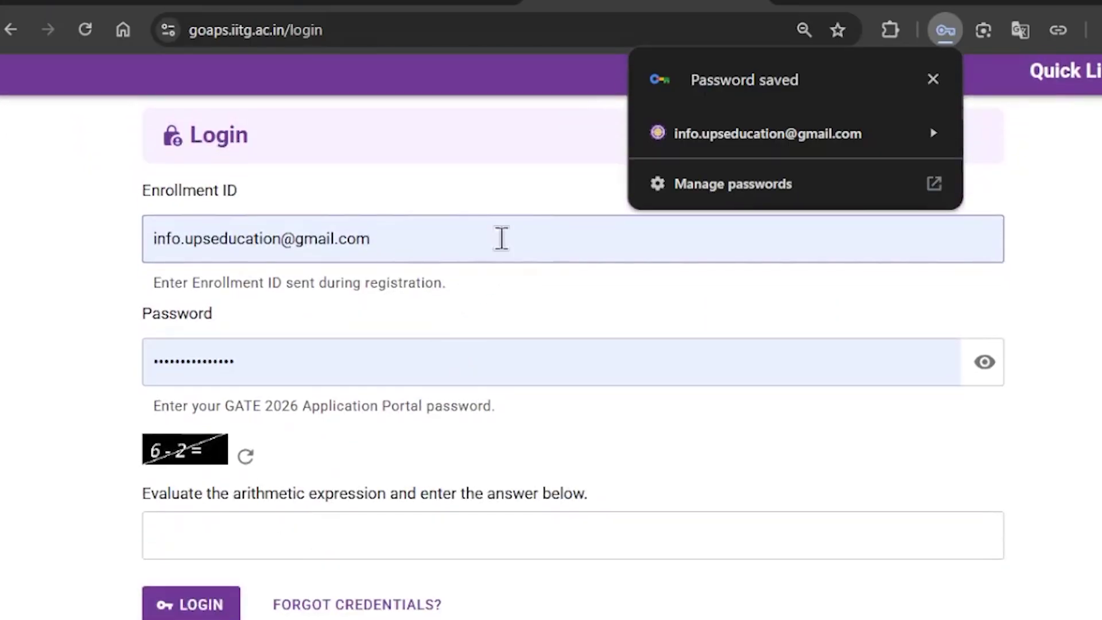
{"action": "left_click", "coordinate": [945, 32]}
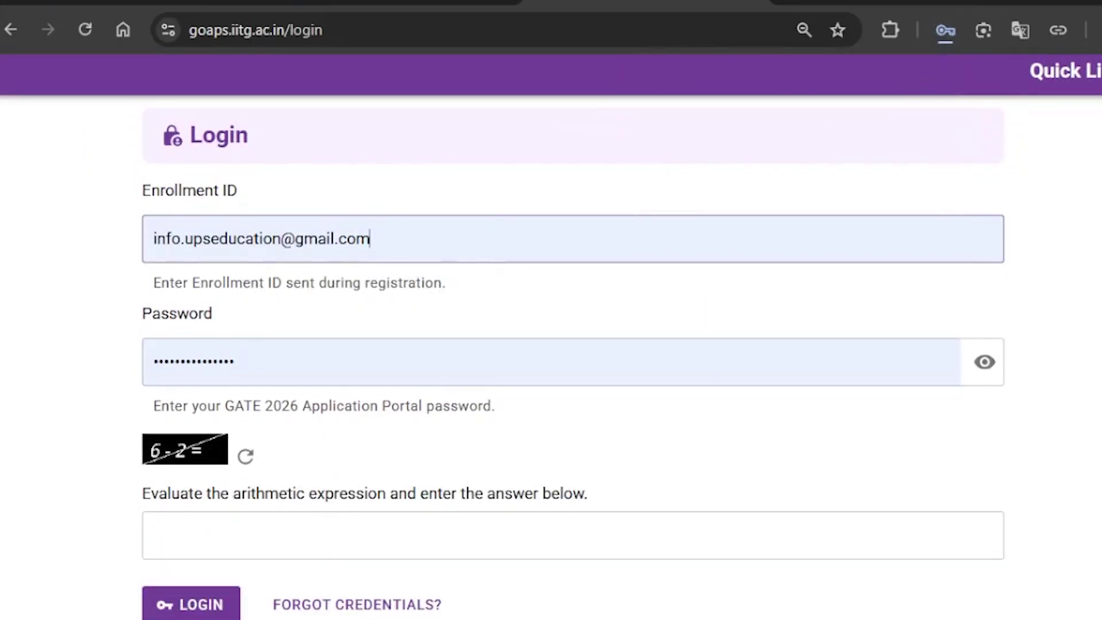
Log in with the saved Enrollment ID and password filled from autofill.
{"action": "scroll", "coordinate": [700, 383], "scroll_direction": "down", "scroll_amount": 3}
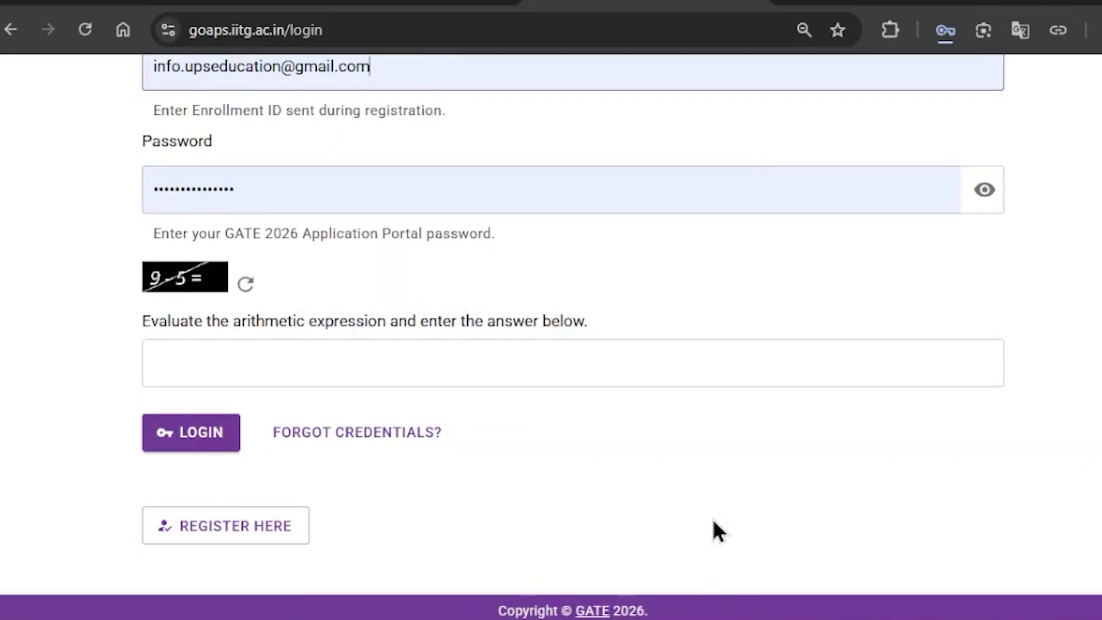
{"action": "scroll", "coordinate": [711, 519], "scroll_direction": "up", "scroll_amount": 5}
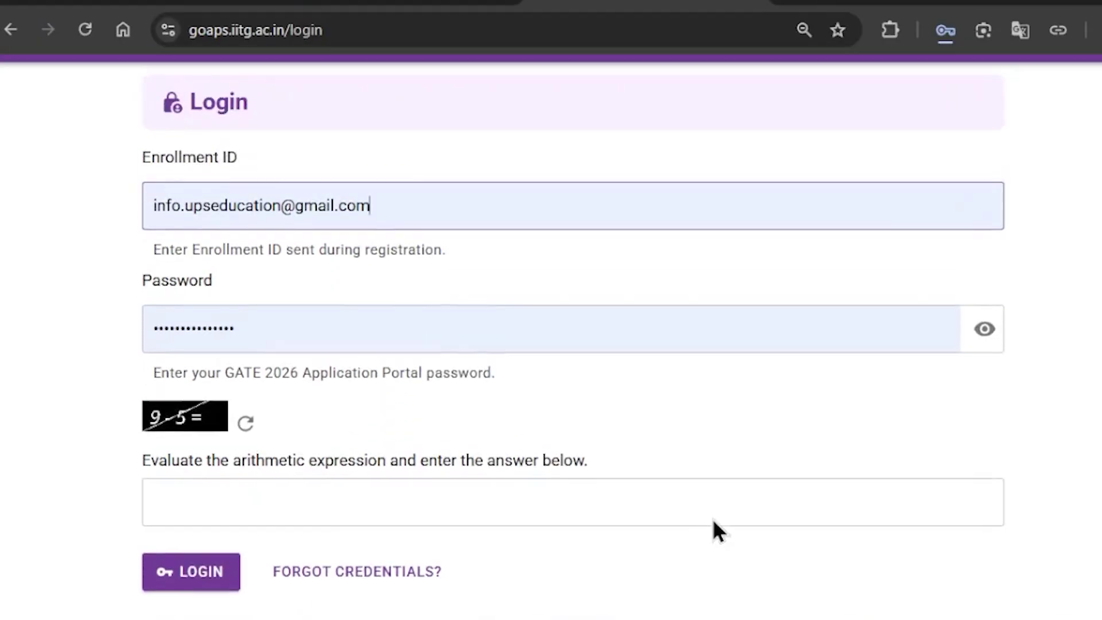
{"action": "left_click", "coordinate": [543, 345]}
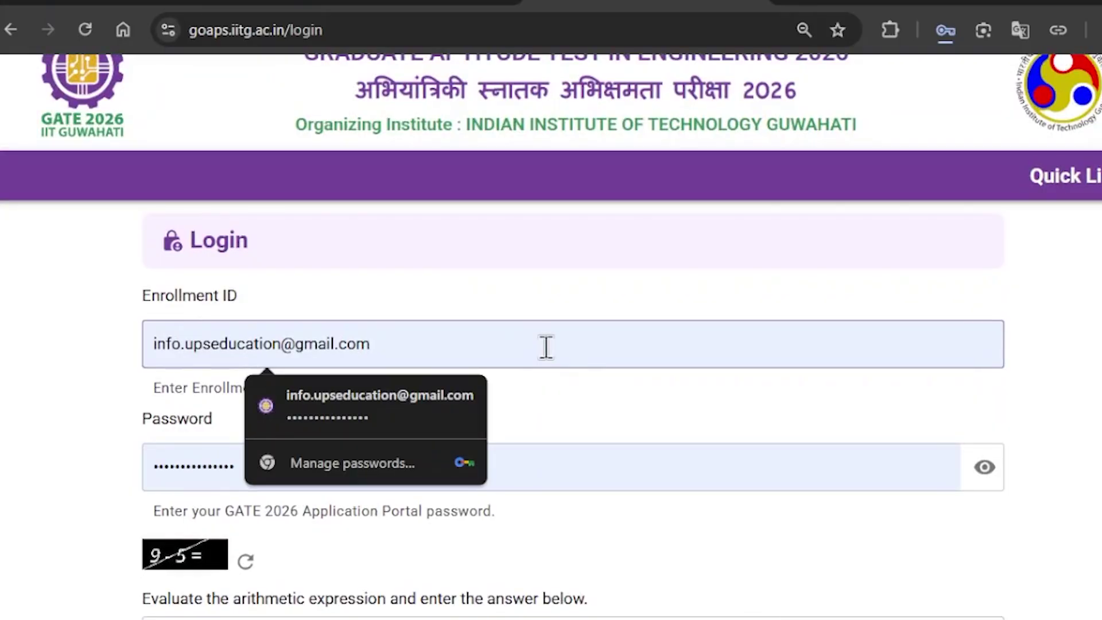
{"action": "scroll", "coordinate": [546, 345], "scroll_direction": "down", "scroll_amount": 2}
{"action": "left_click", "coordinate": [213, 575]}
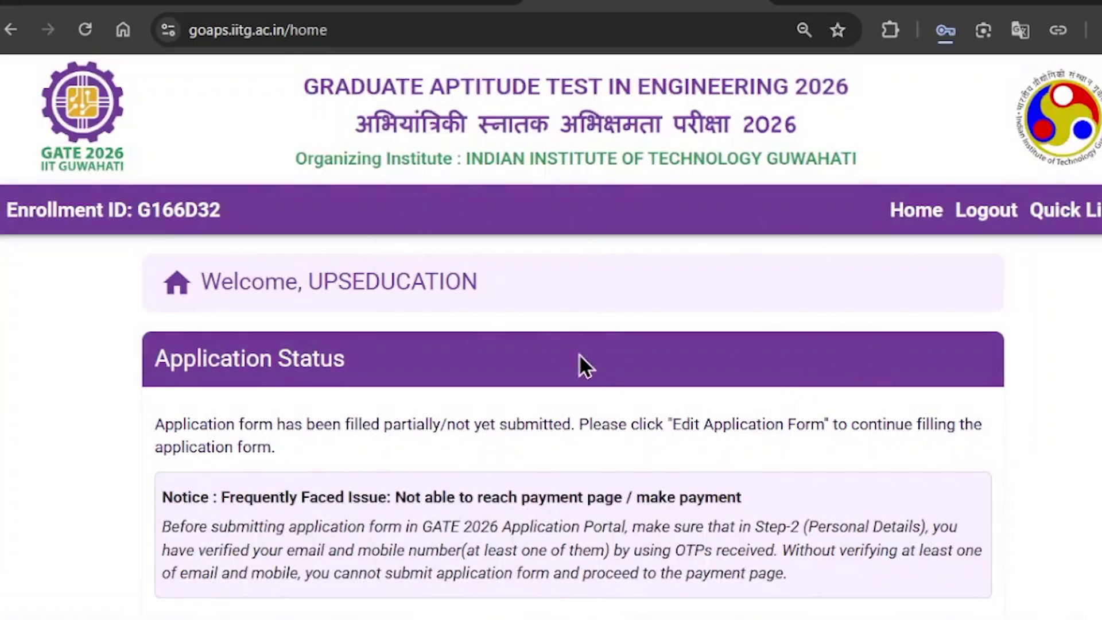
Scroll down the candidate home page and open Edit Application Form.
{"action": "scroll", "coordinate": [579, 354], "scroll_direction": "down", "scroll_amount": 2}
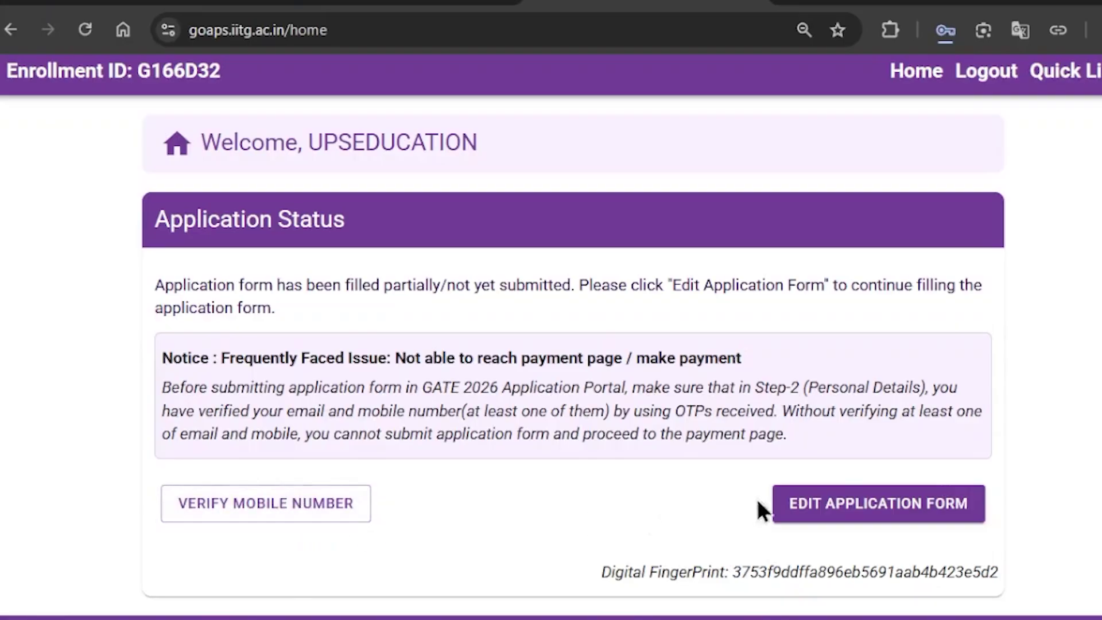
{"action": "left_click", "coordinate": [838, 513]}
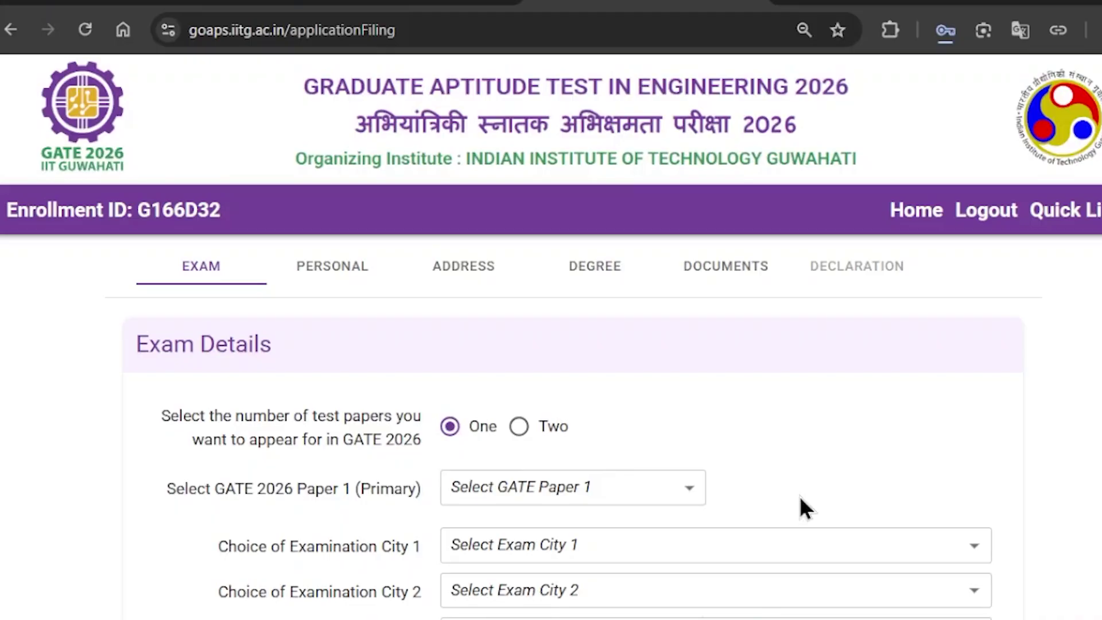
{"action": "scroll", "coordinate": [787, 502], "scroll_direction": "down", "scroll_amount": 2}
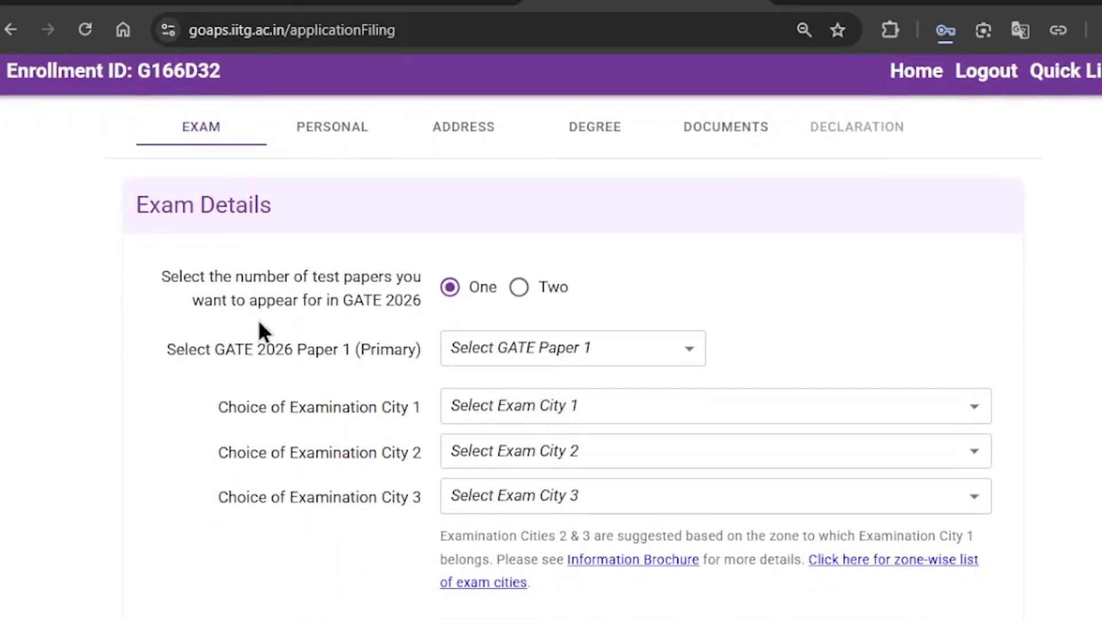
{"action": "scroll", "coordinate": [630, 467], "scroll_direction": "down", "scroll_amount": 3}
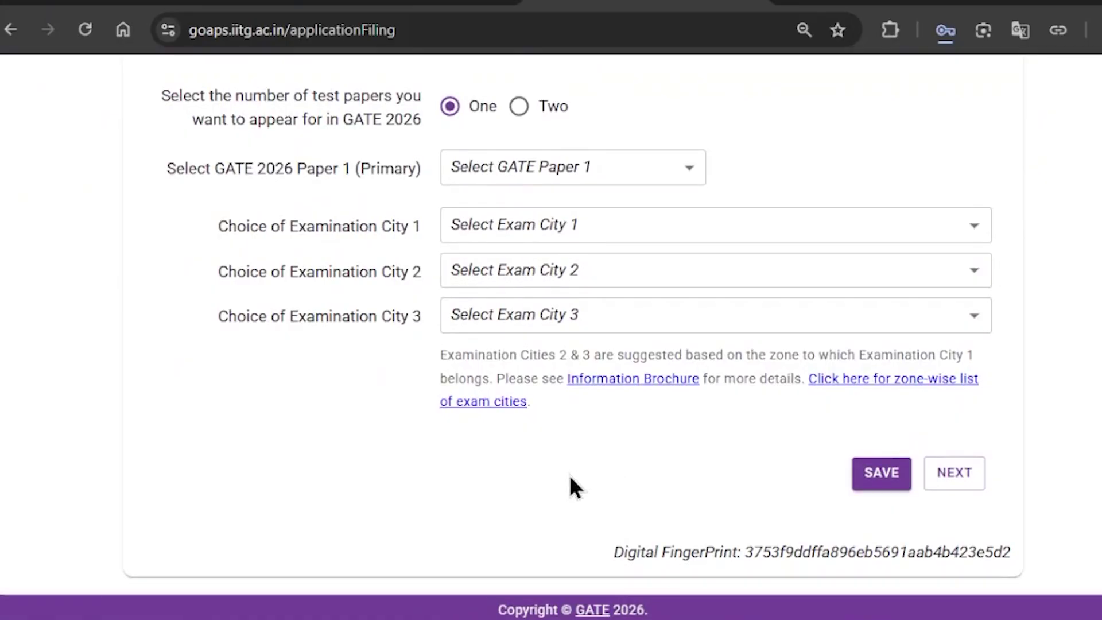
{"action": "scroll", "coordinate": [569, 474], "scroll_direction": "up", "scroll_amount": 4}
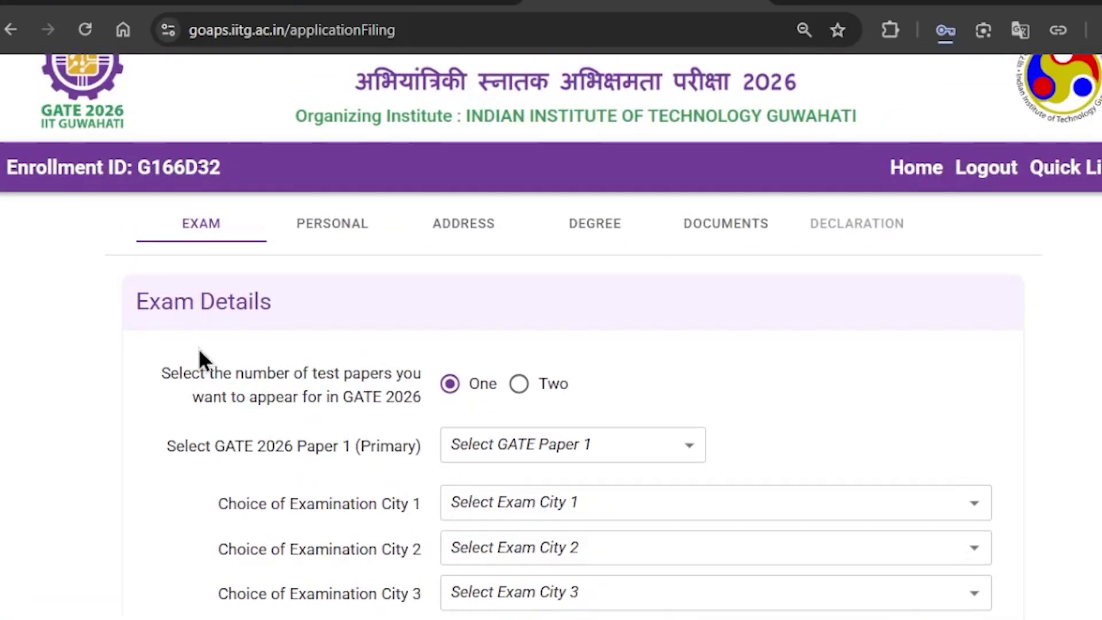
{"action": "scroll", "coordinate": [192, 346], "scroll_direction": "down", "scroll_amount": 2}
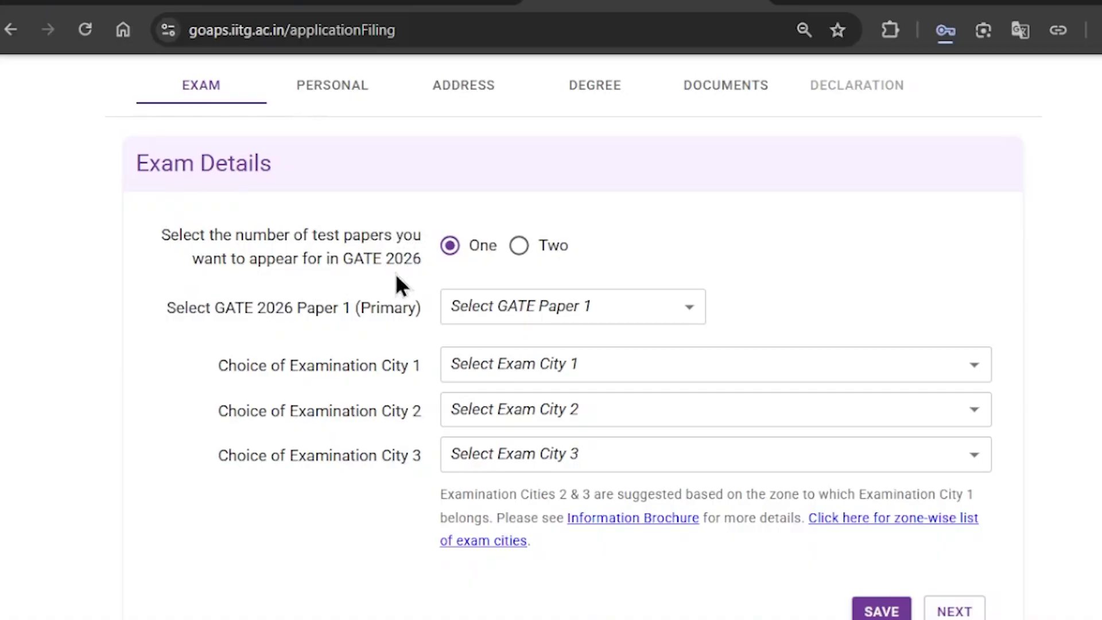
Choose Humanities and Social Sciences (XH) as Paper 1 with Psychology (C5) section and confirm.
{"action": "left_click", "coordinate": [517, 245]}
{"action": "left_click", "coordinate": [493, 319]}
{"action": "scroll", "coordinate": [497, 582], "scroll_direction": "down", "scroll_amount": 8}
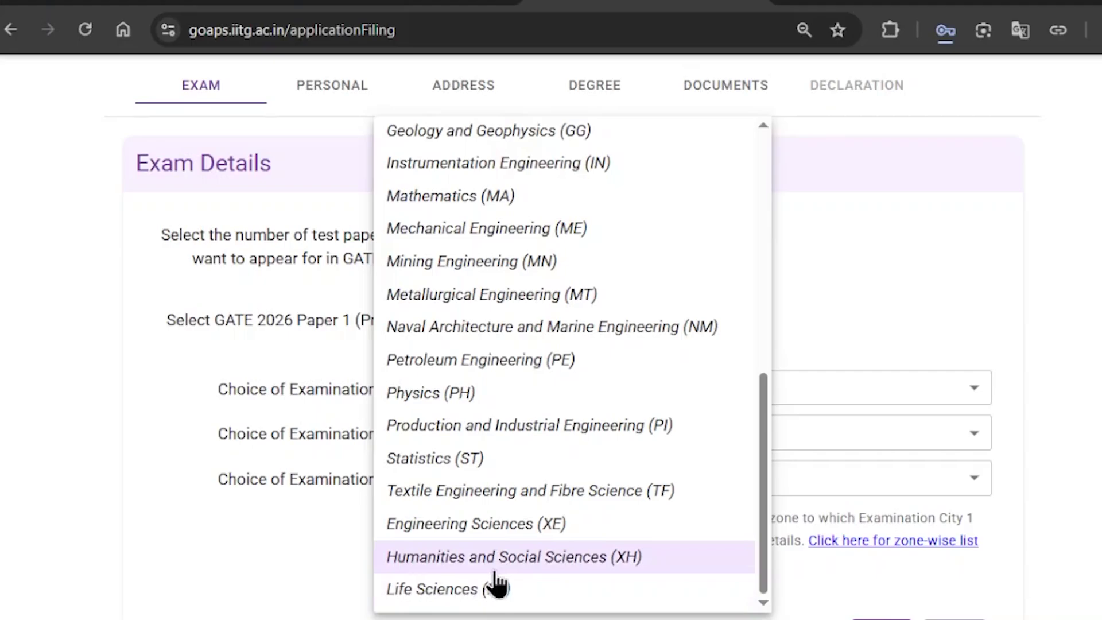
{"action": "left_click", "coordinate": [495, 571]}
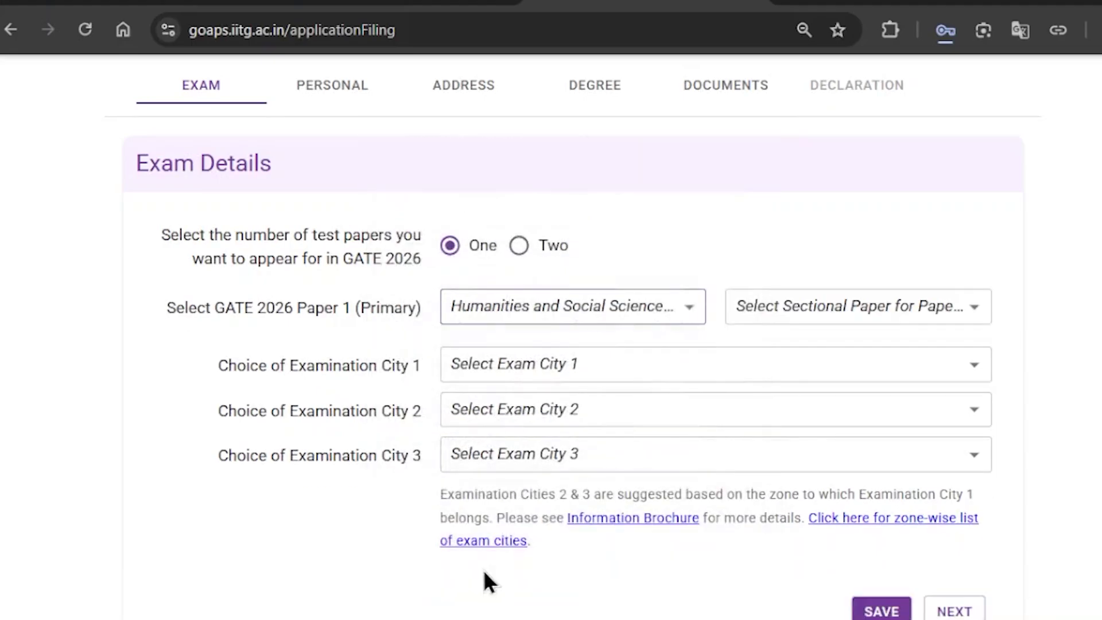
{"action": "left_click", "coordinate": [584, 322]}
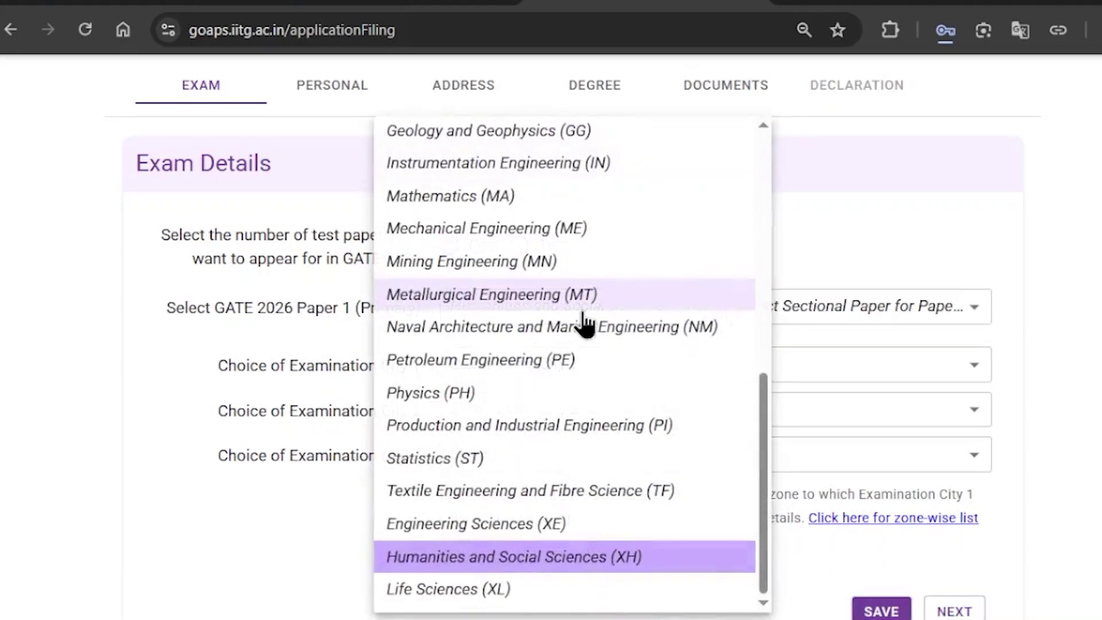
{"action": "left_click", "coordinate": [849, 316]}
{"action": "left_click", "coordinate": [838, 319]}
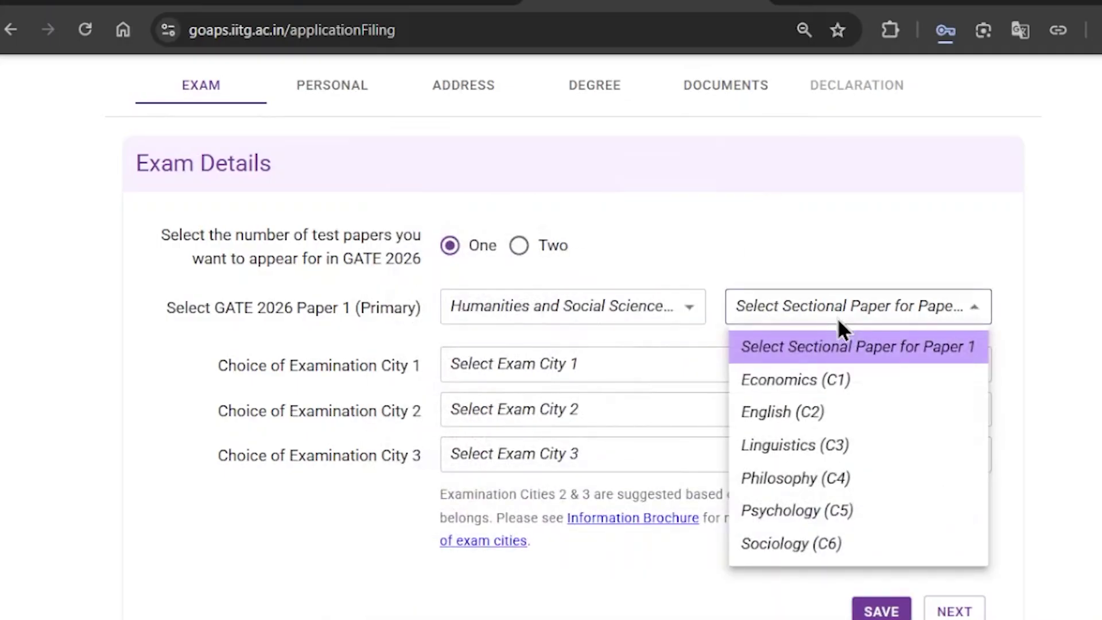
{"action": "left_click", "coordinate": [763, 512]}
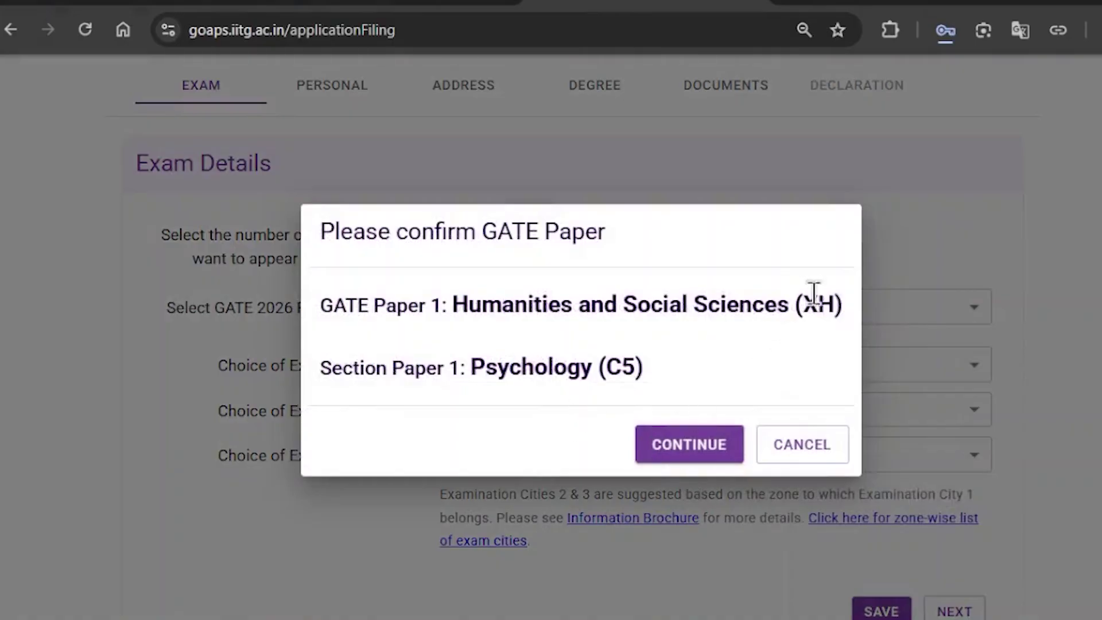
{"action": "left_click", "coordinate": [661, 458]}
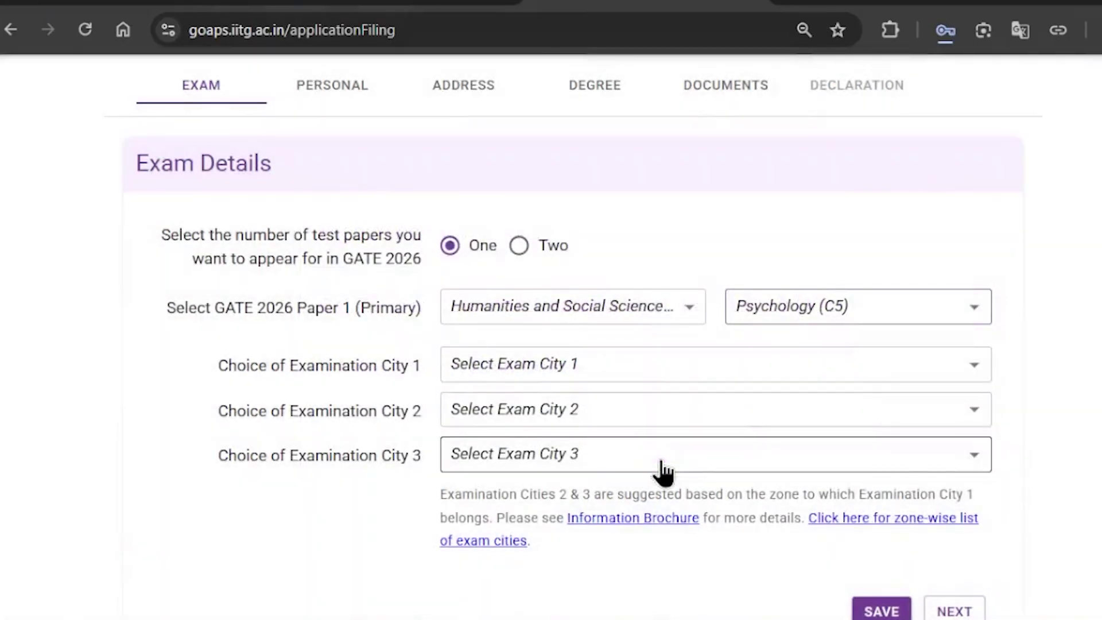
{"action": "left_click", "coordinate": [537, 378]}
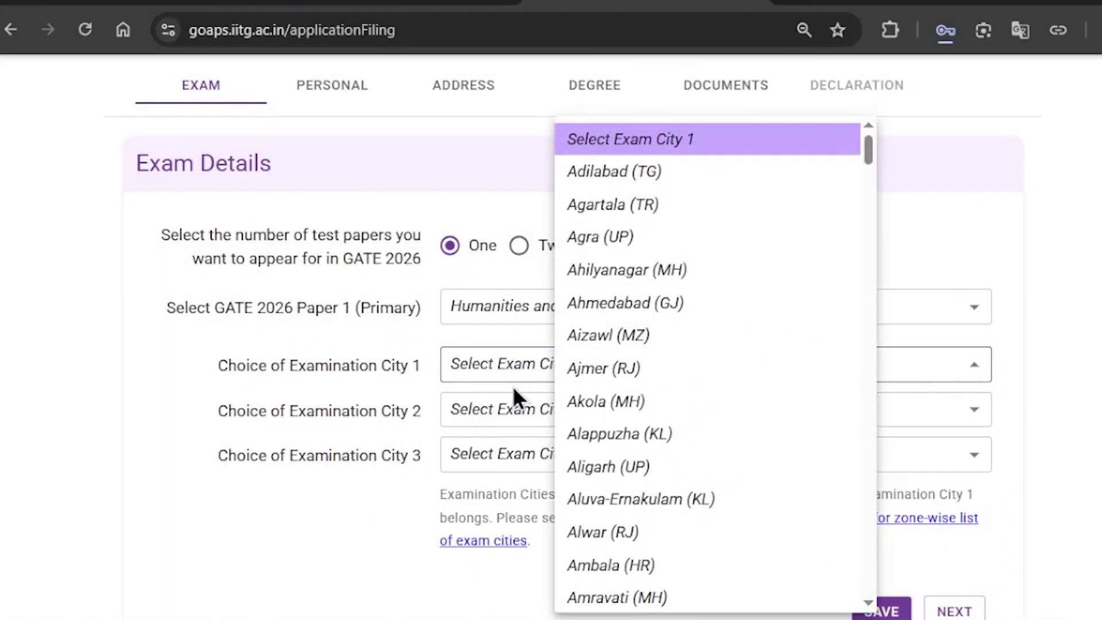
Save the Exam details with cities New Delhi (DL), Greater NOIDA (UP) and Gurugram (HR).
{"action": "scroll", "coordinate": [585, 418], "scroll_direction": "down", "scroll_amount": 2}
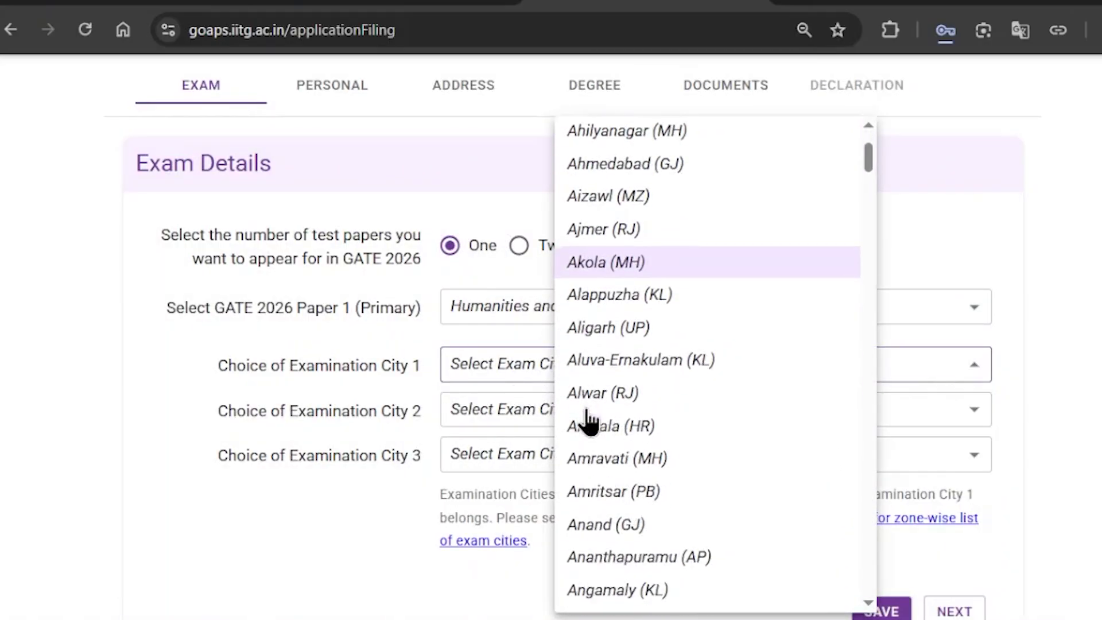
{"action": "scroll", "coordinate": [586, 421], "scroll_direction": "down", "scroll_amount": 6}
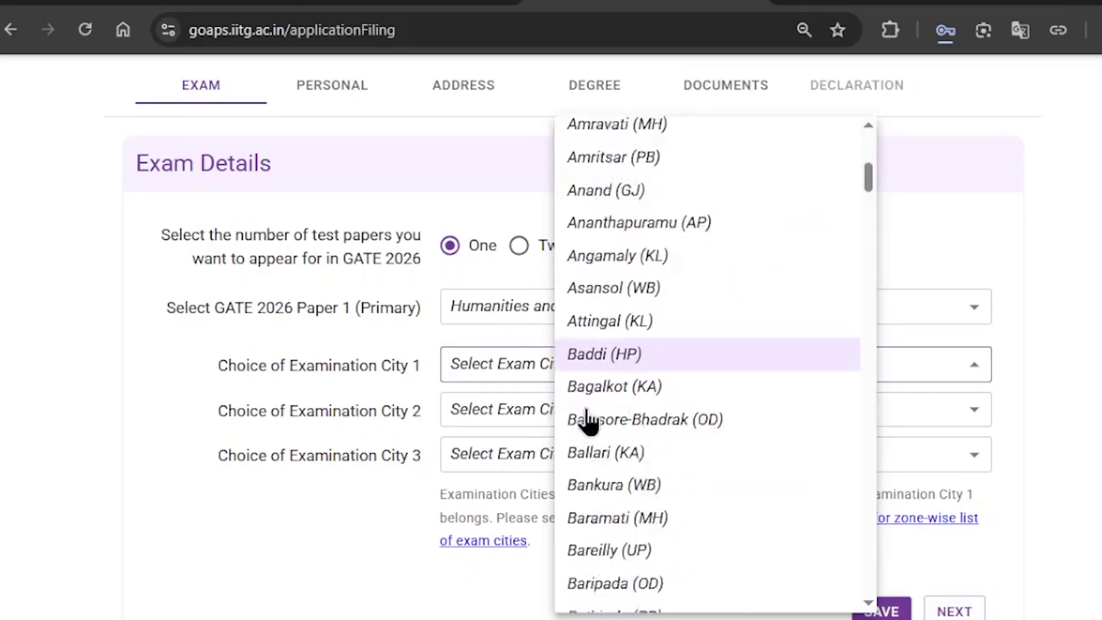
{"action": "scroll", "coordinate": [587, 421], "scroll_direction": "down", "scroll_amount": 8}
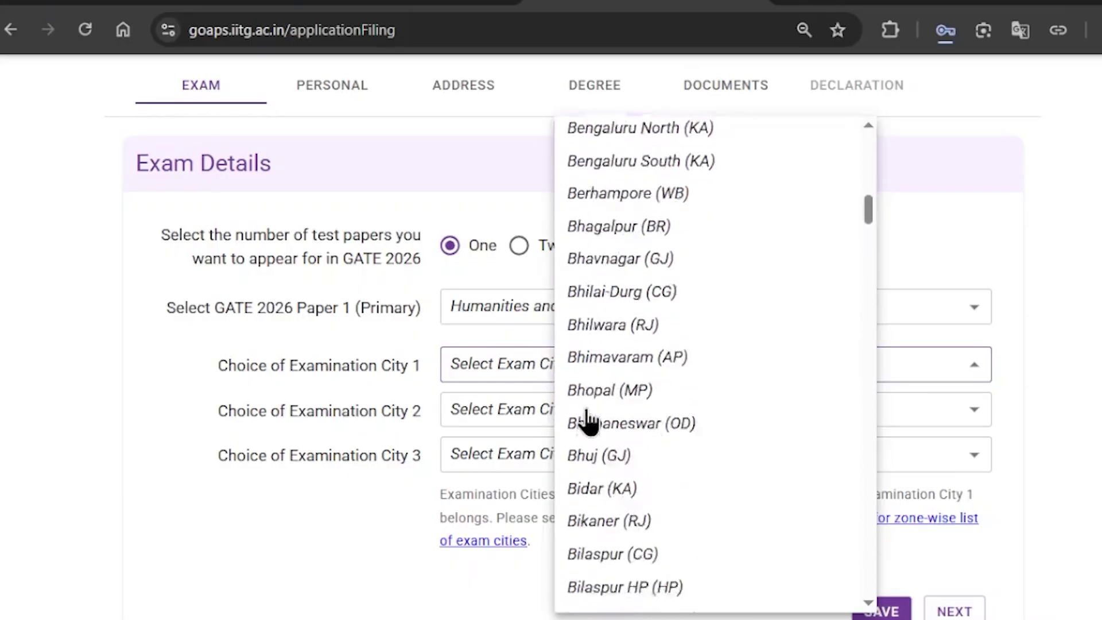
{"action": "scroll", "coordinate": [586, 421], "scroll_direction": "down", "scroll_amount": 20}
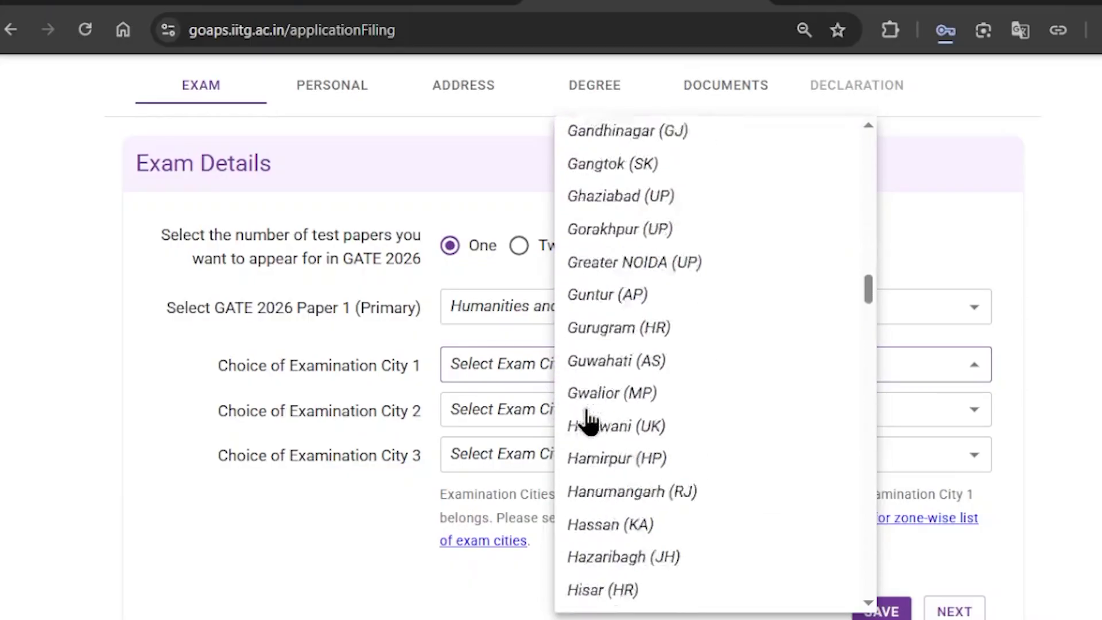
{"action": "scroll", "coordinate": [588, 422], "scroll_direction": "up", "scroll_amount": 3}
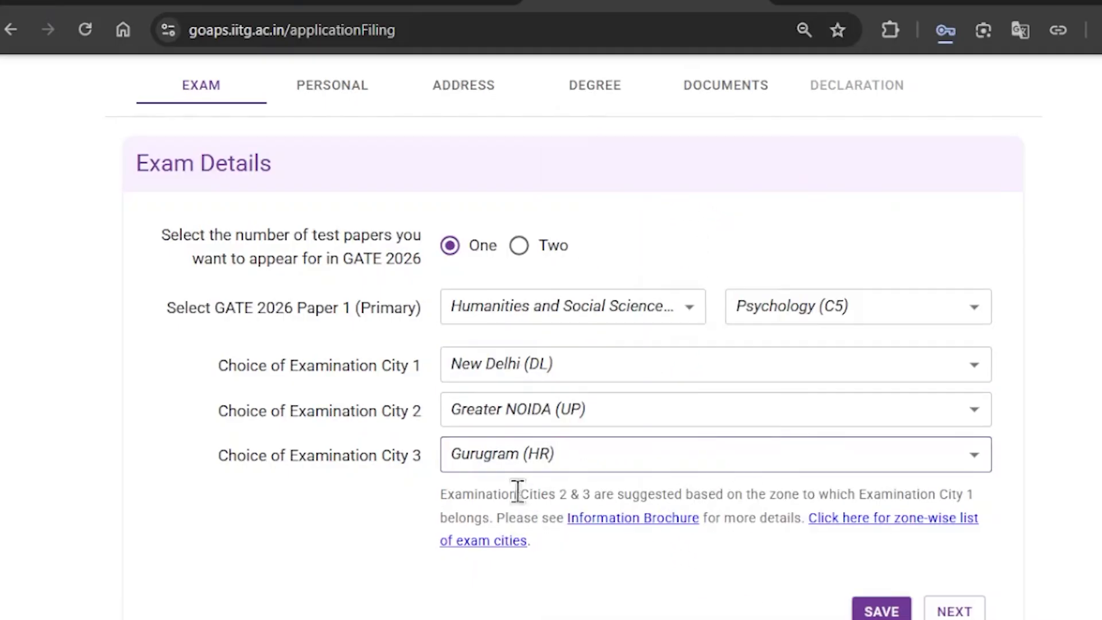
{"action": "scroll", "coordinate": [872, 545], "scroll_direction": "down", "scroll_amount": 2}
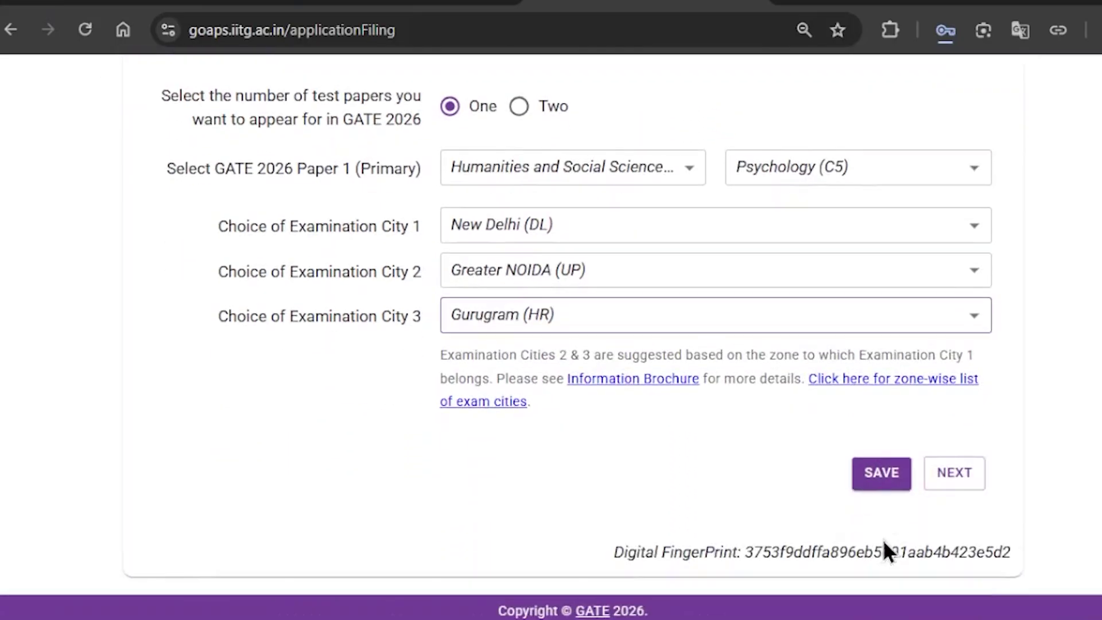
{"action": "left_click", "coordinate": [883, 487]}
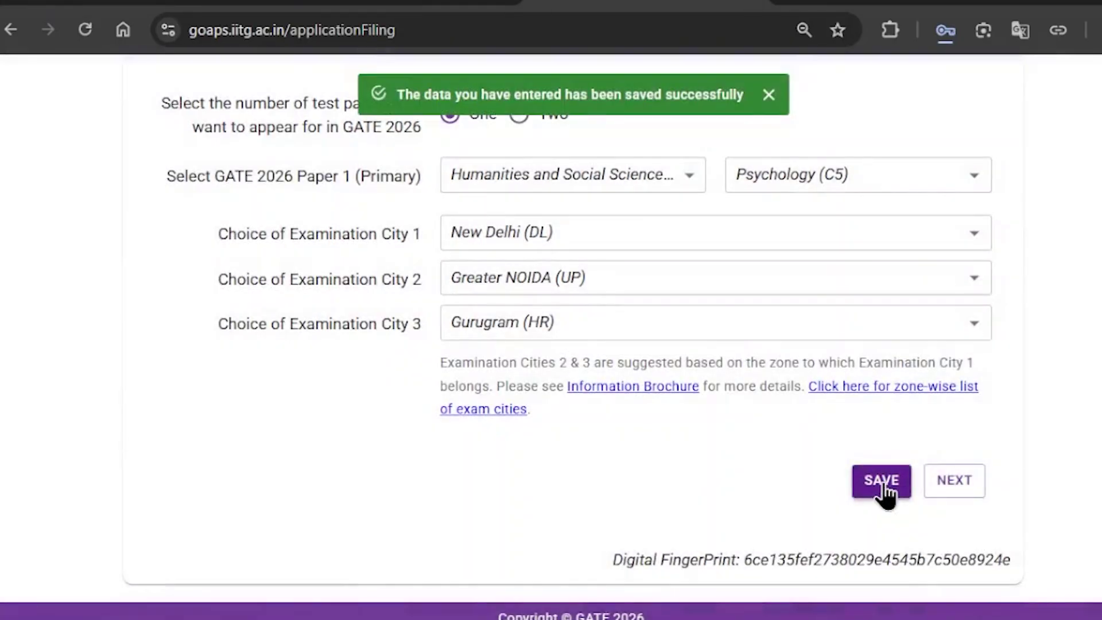
Move on to the PERSONAL tab of the application.
{"action": "left_click", "coordinate": [946, 492]}
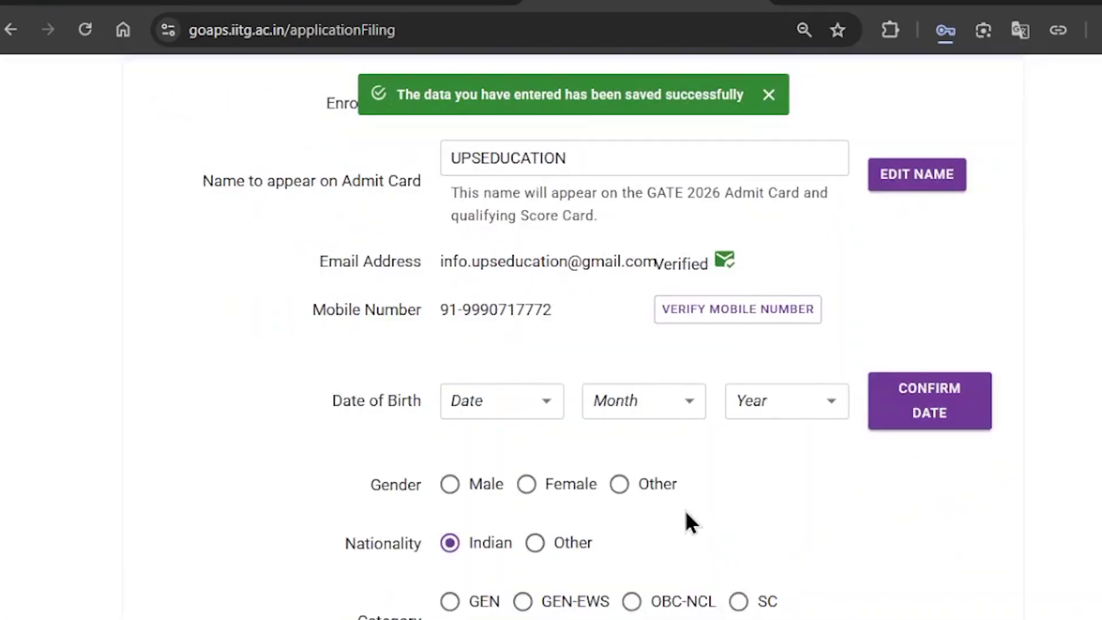
{"action": "scroll", "coordinate": [684, 511], "scroll_direction": "up", "scroll_amount": 5}
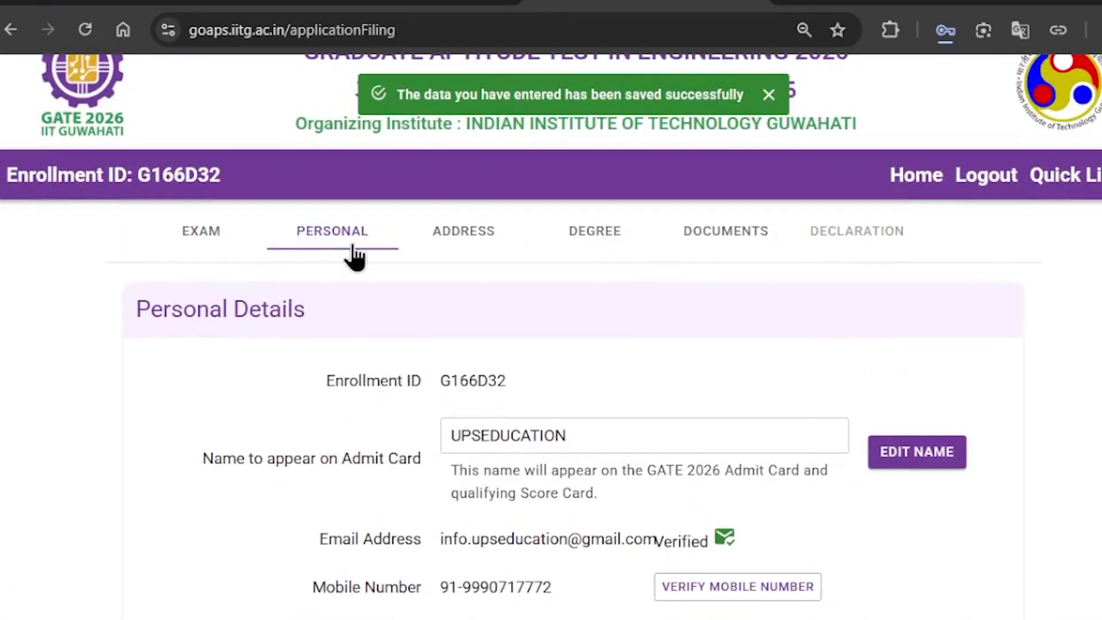
{"action": "left_click_drag", "start_coordinate": [506, 381], "coordinate": [377, 386]}
{"action": "left_click", "coordinate": [300, 403]}
{"action": "scroll", "coordinate": [299, 404], "scroll_direction": "down", "scroll_amount": 3}
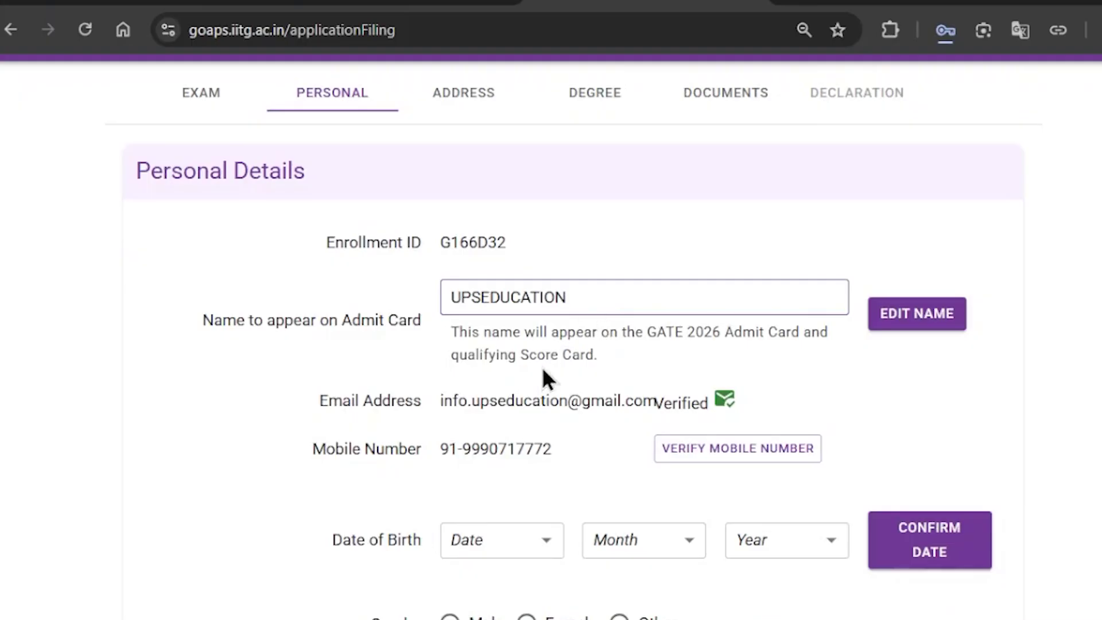
Make the applicant's name editable and review the first, middle and last name fields unchanged.
{"action": "left_click", "coordinate": [920, 314]}
{"action": "left_click", "coordinate": [553, 302]}
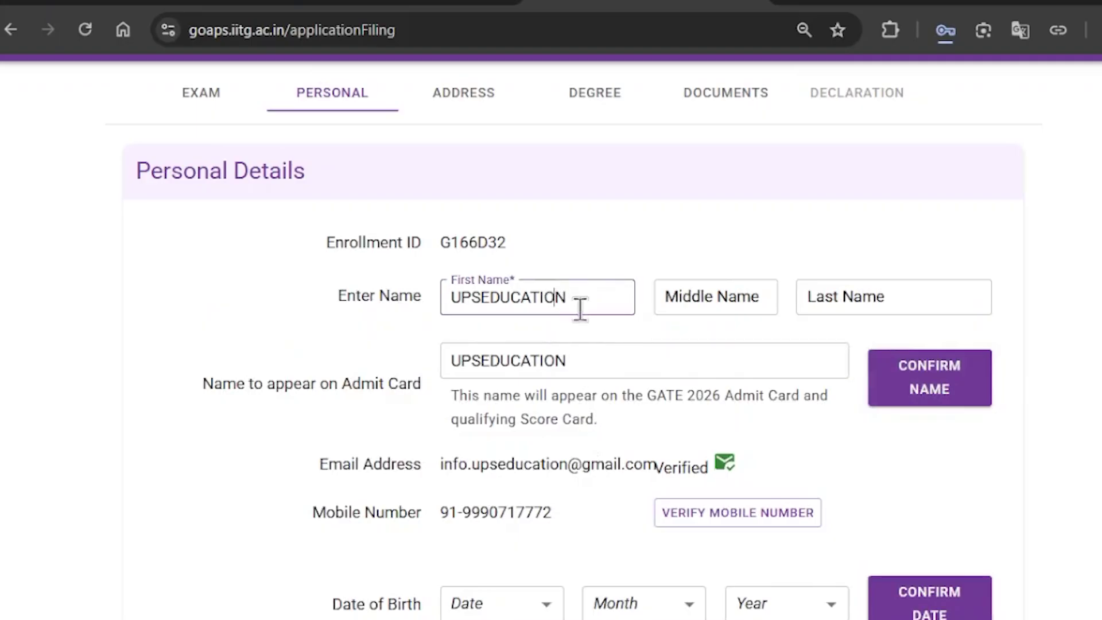
{"action": "left_click", "coordinate": [724, 312]}
{"action": "left_click", "coordinate": [831, 302]}
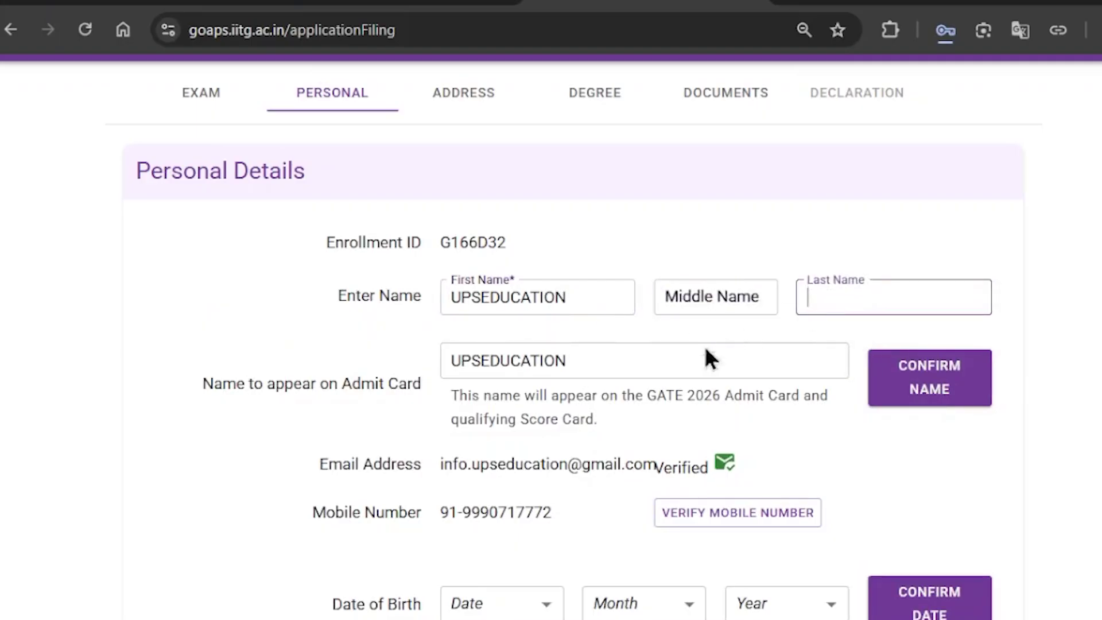
{"action": "left_click", "coordinate": [698, 356]}
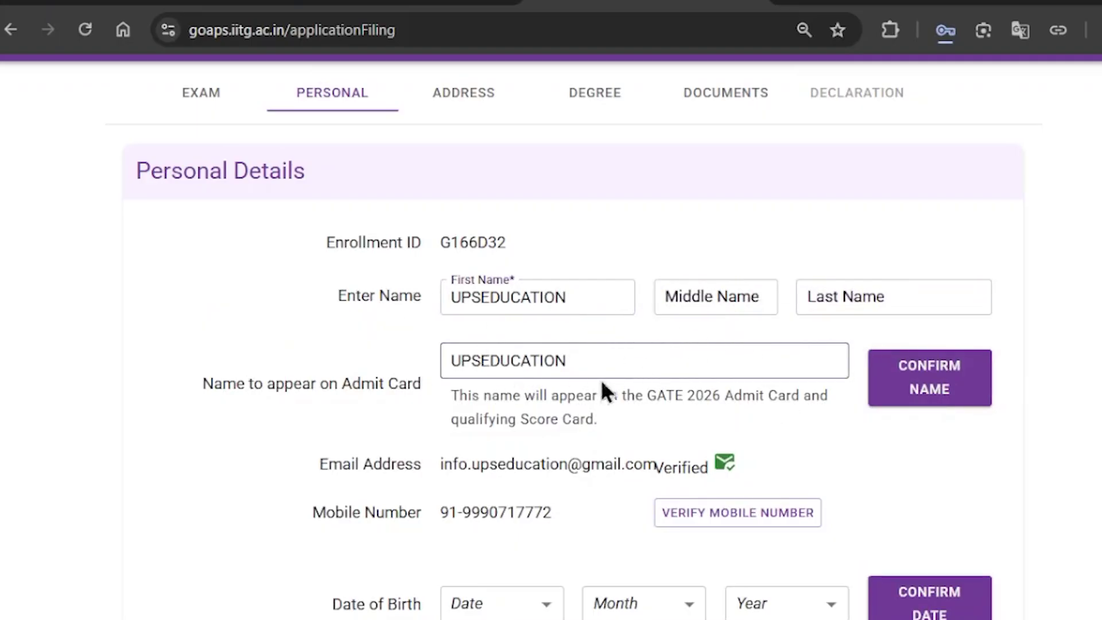
Confirm the name for the admit card as final and continue.
{"action": "double_click", "coordinate": [513, 362]}
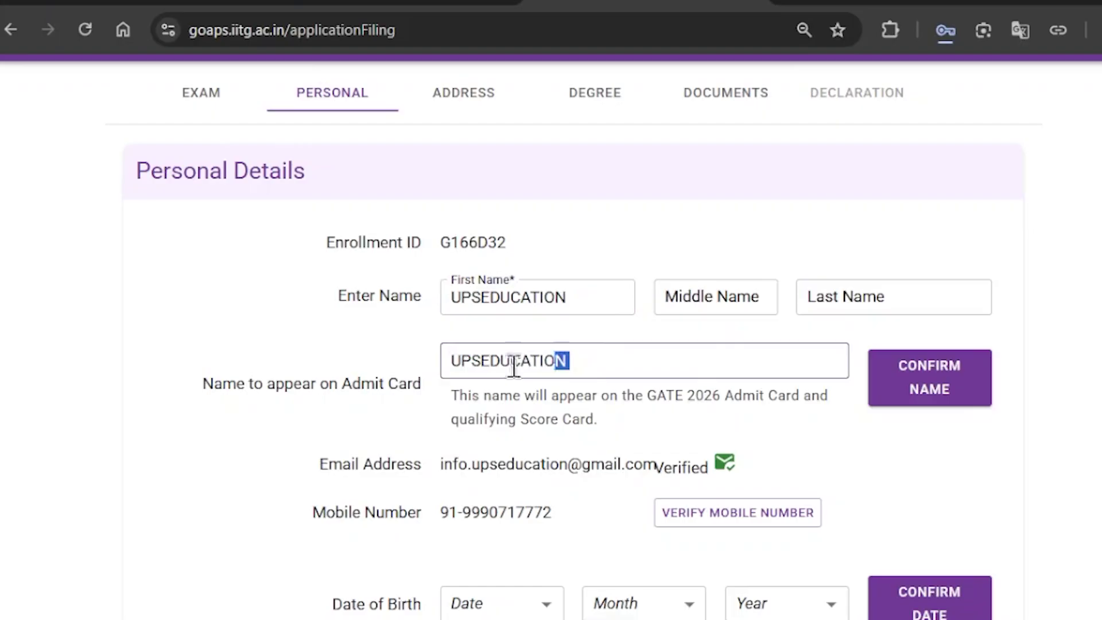
{"action": "left_click", "coordinate": [897, 401]}
{"action": "left_click", "coordinate": [756, 459]}
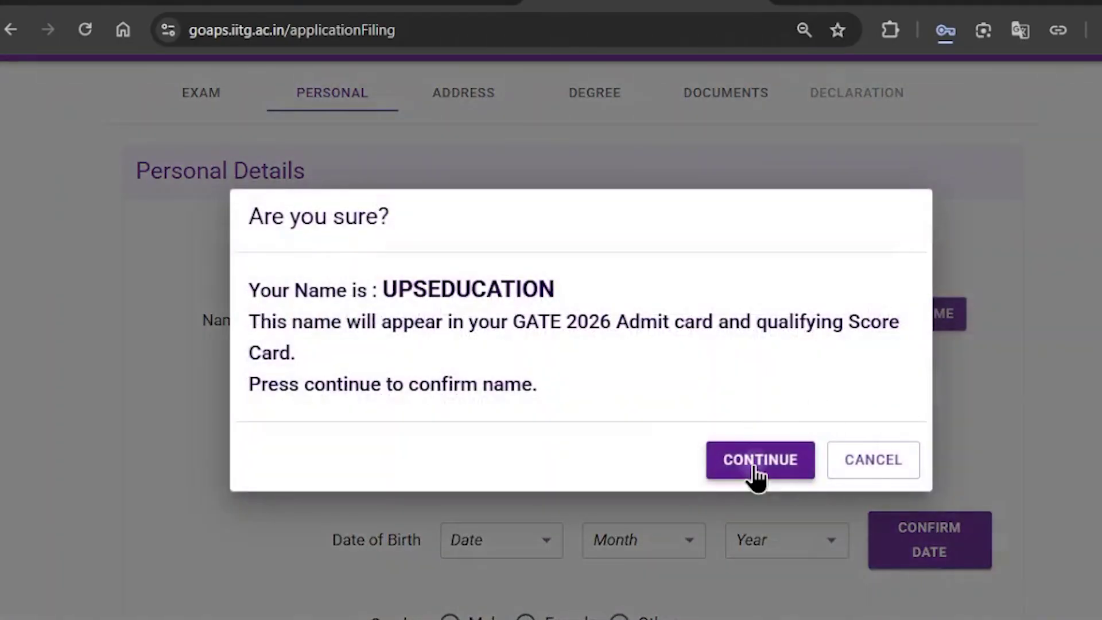
{"action": "scroll", "coordinate": [486, 479], "scroll_direction": "down", "scroll_amount": 2}
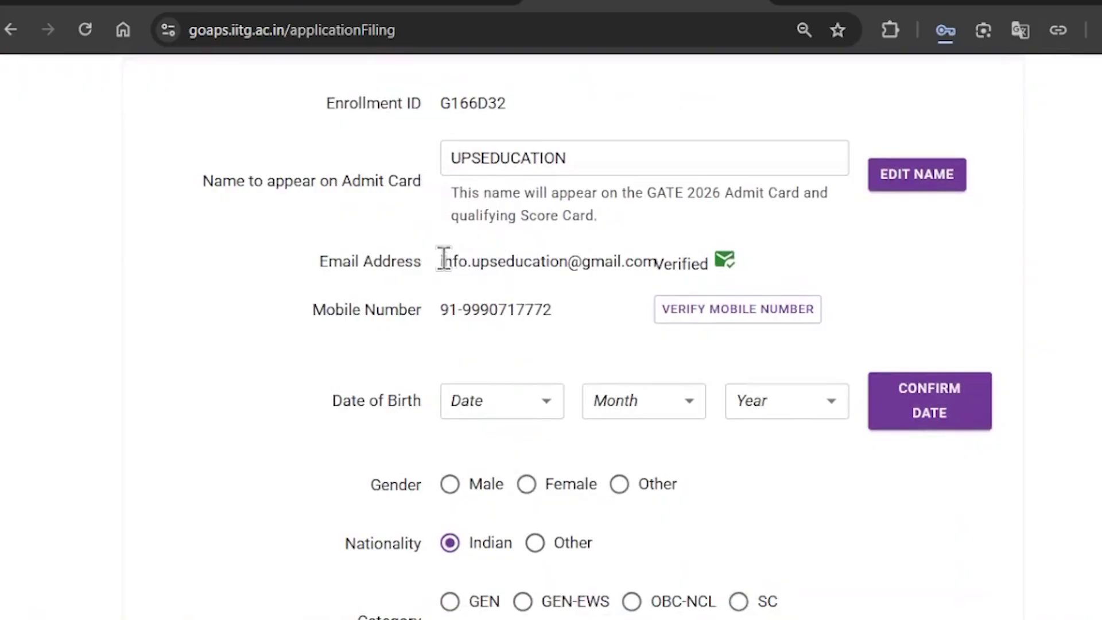
{"action": "left_click_drag", "start_coordinate": [441, 261], "coordinate": [672, 290]}
{"action": "left_click", "coordinate": [510, 313]}
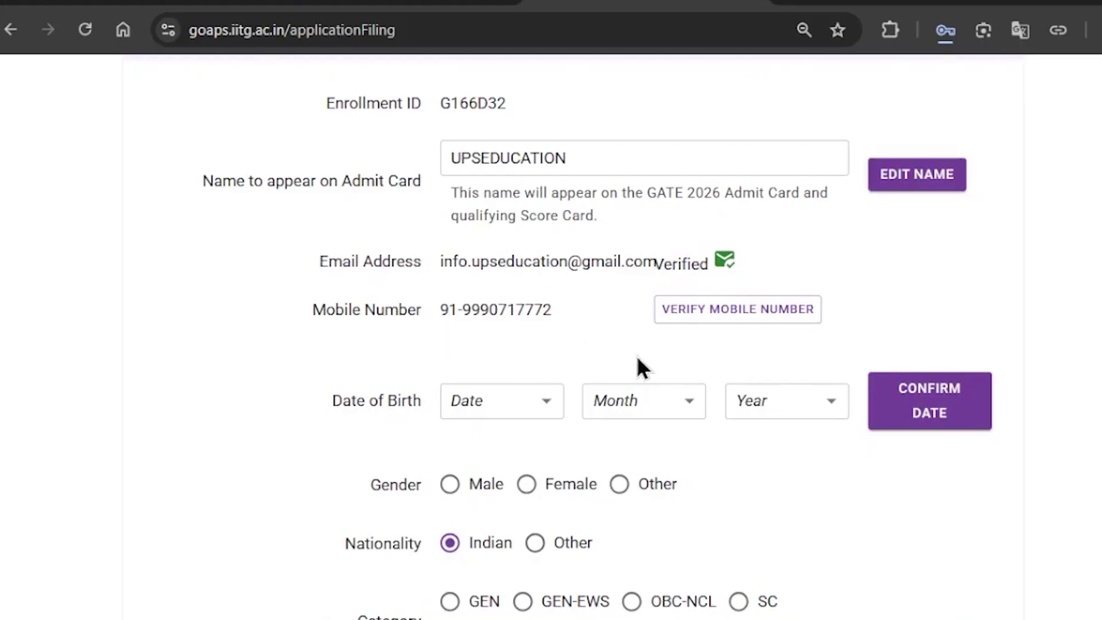
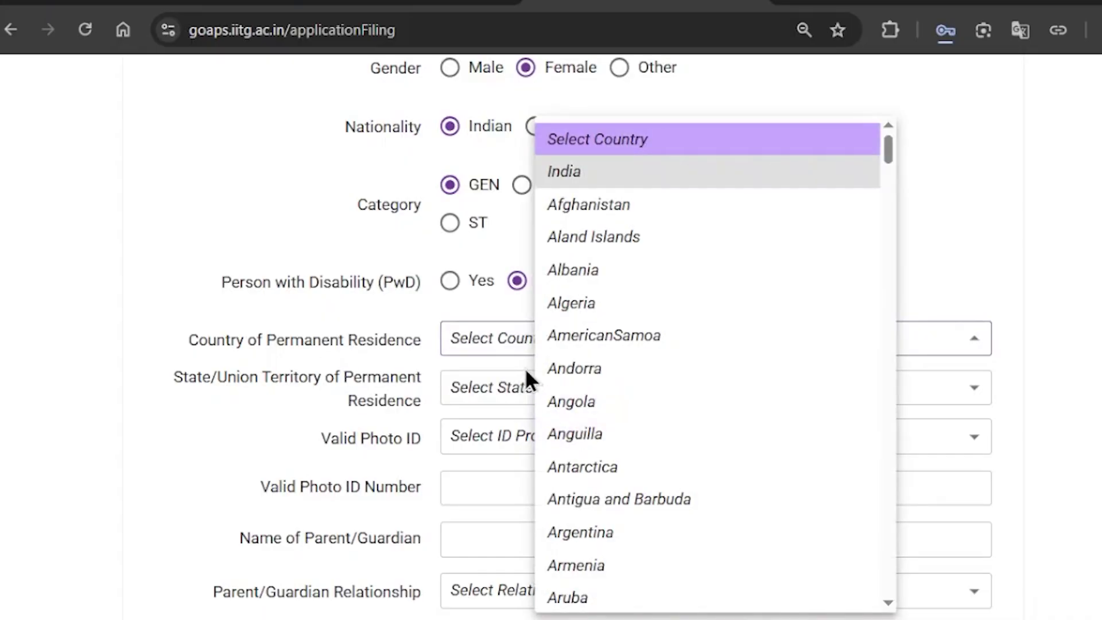
Choose Passport as the valid photo ID, enter the passport number, and save the personal details.
{"action": "scroll", "coordinate": [614, 438], "scroll_direction": "down", "scroll_amount": 20}
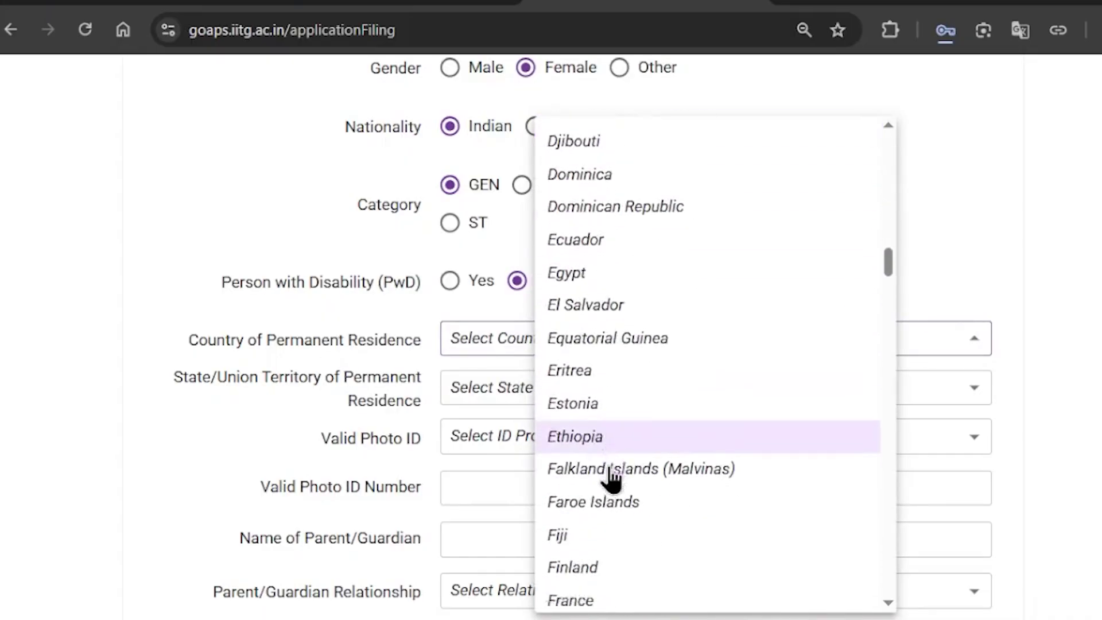
{"action": "scroll", "coordinate": [610, 475], "scroll_direction": "down", "scroll_amount": 15}
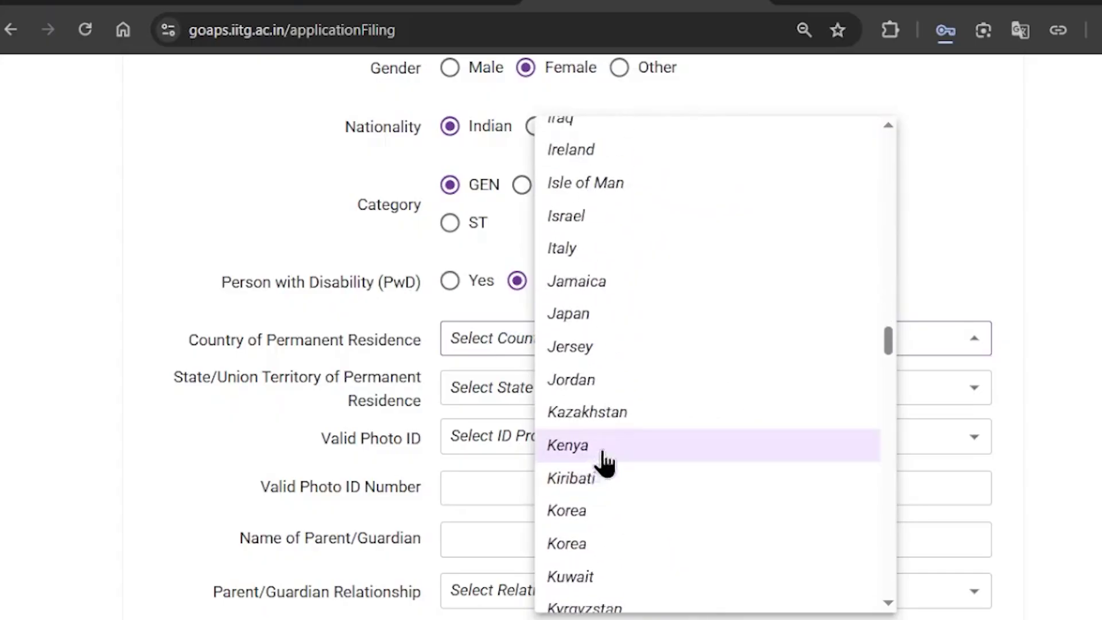
{"action": "scroll", "coordinate": [614, 287], "scroll_direction": "up", "scroll_amount": 2}
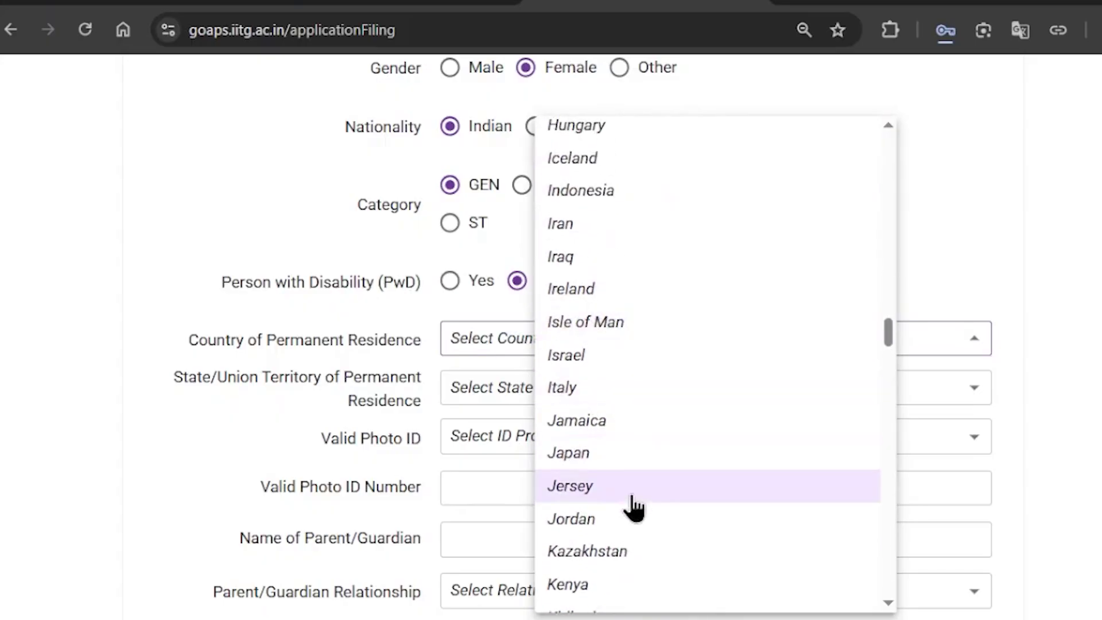
{"action": "scroll", "coordinate": [633, 505], "scroll_direction": "up", "scroll_amount": 1}
{"action": "scroll", "coordinate": [633, 505], "scroll_direction": "down", "scroll_amount": 1}
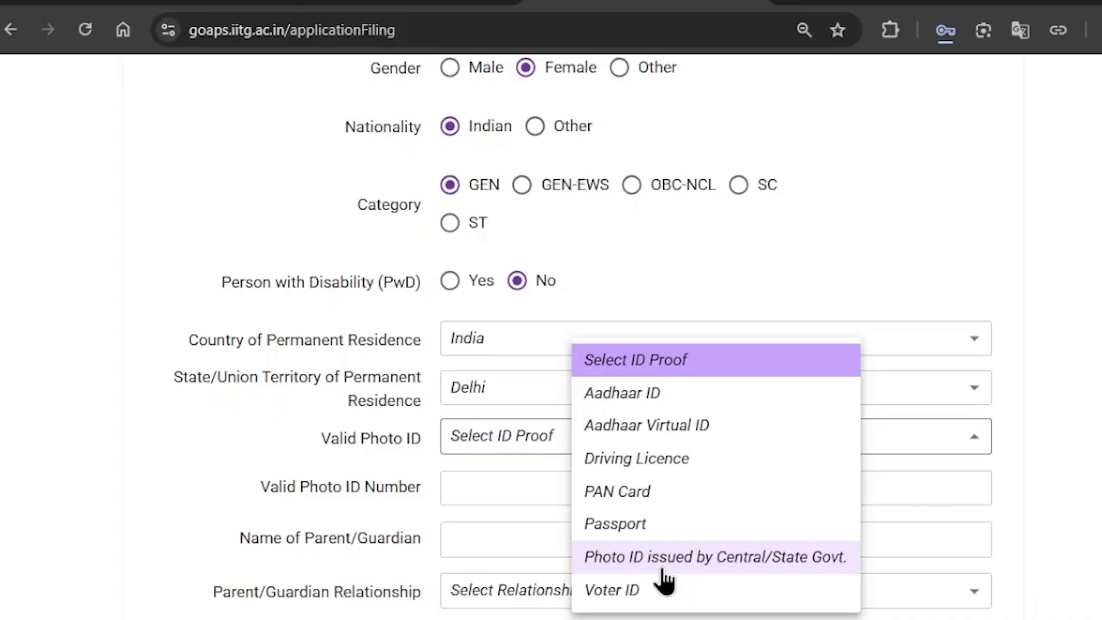
{"action": "left_click", "coordinate": [660, 525]}
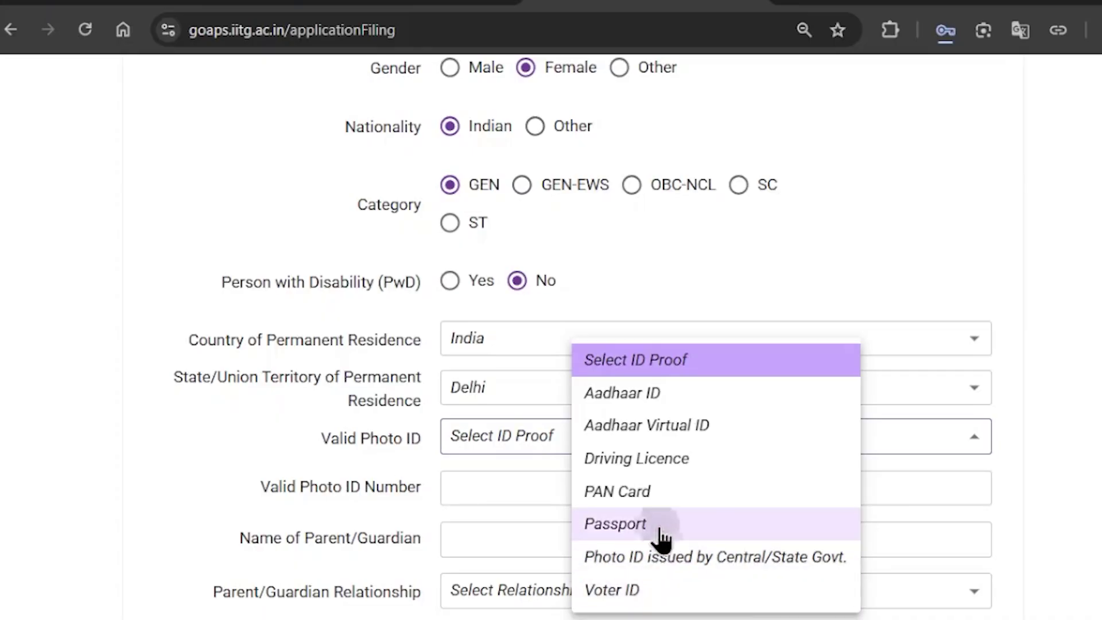
{"action": "scroll", "coordinate": [515, 573], "scroll_direction": "down", "scroll_amount": 3}
{"action": "left_click", "coordinate": [543, 350]}
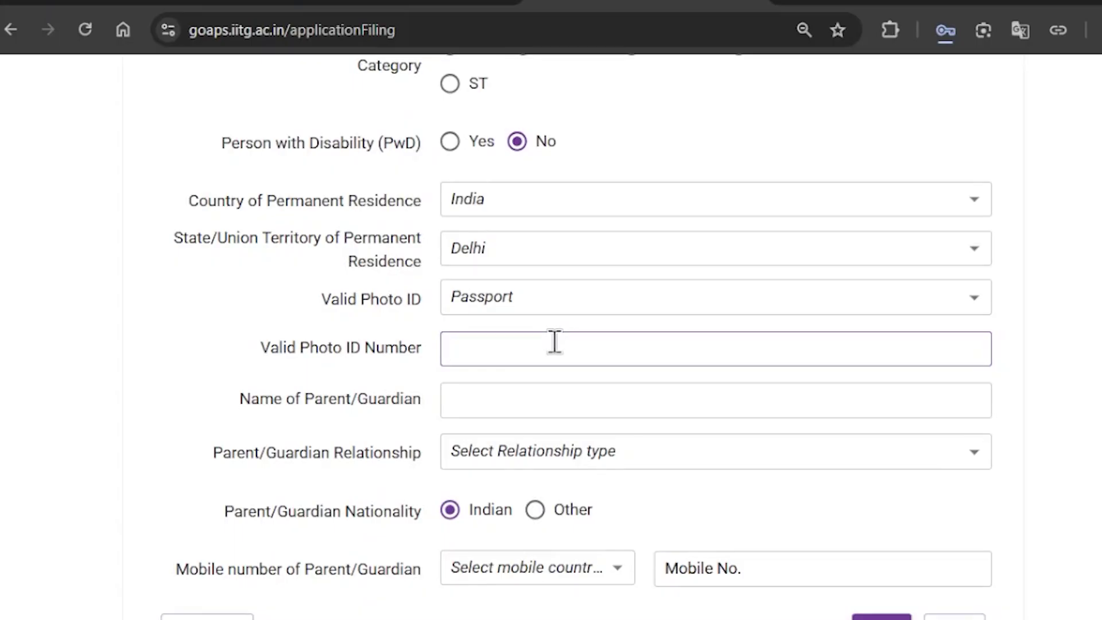
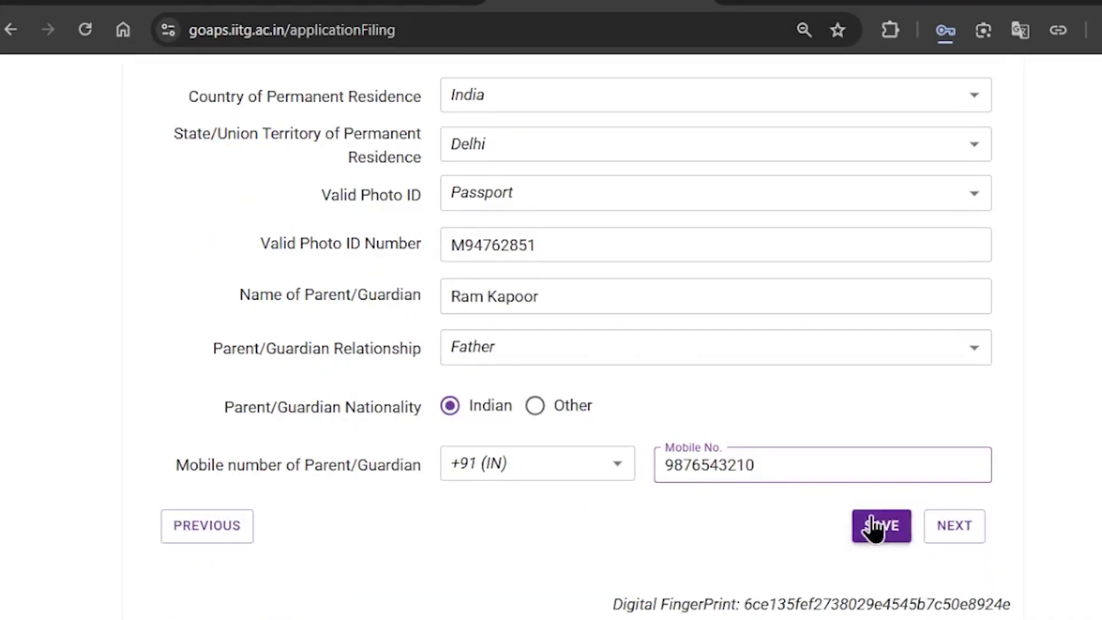
{"action": "left_click", "coordinate": [875, 525]}
Move to the address section and enter the correspondence PIN code, fixing its last digit.
{"action": "scroll", "coordinate": [625, 435], "scroll_direction": "down", "scroll_amount": 10}
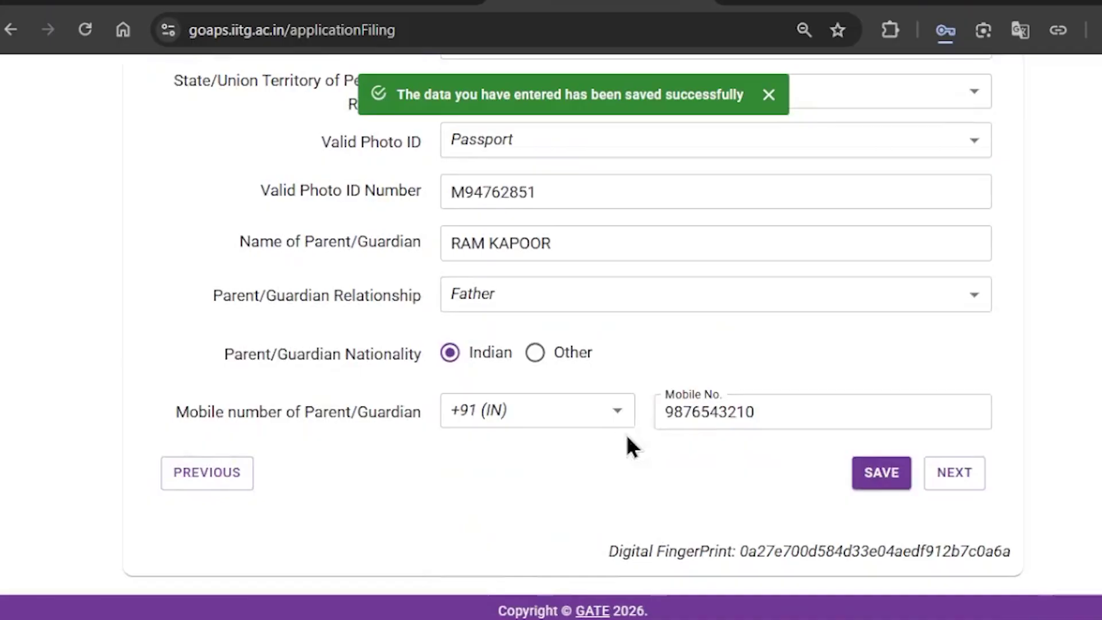
{"action": "left_click", "coordinate": [932, 484]}
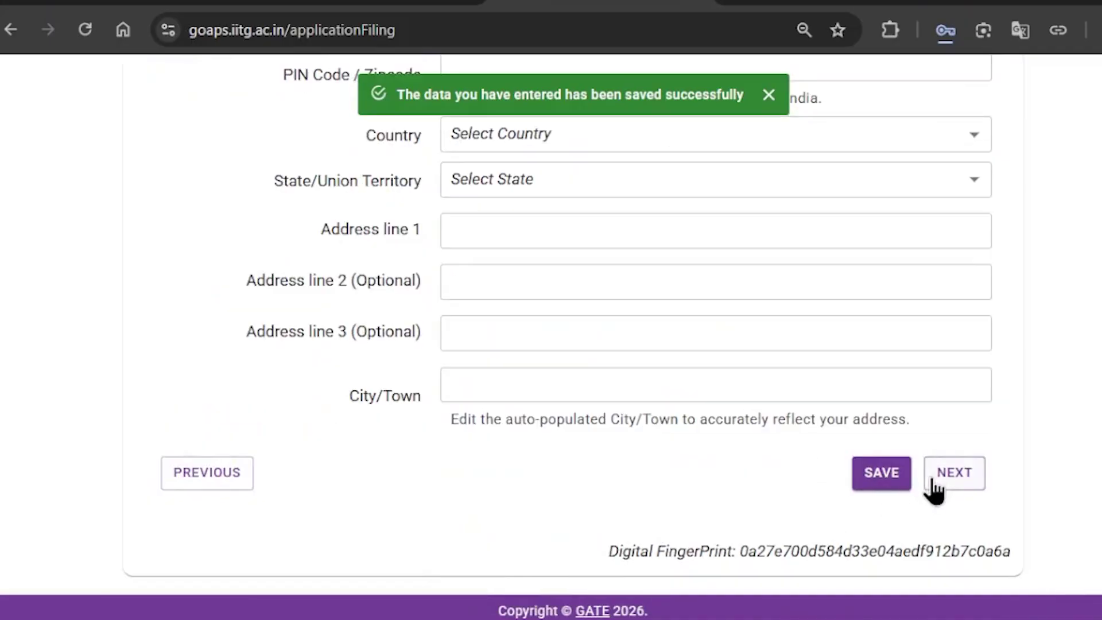
{"action": "scroll", "coordinate": [474, 466], "scroll_direction": "up", "scroll_amount": 6}
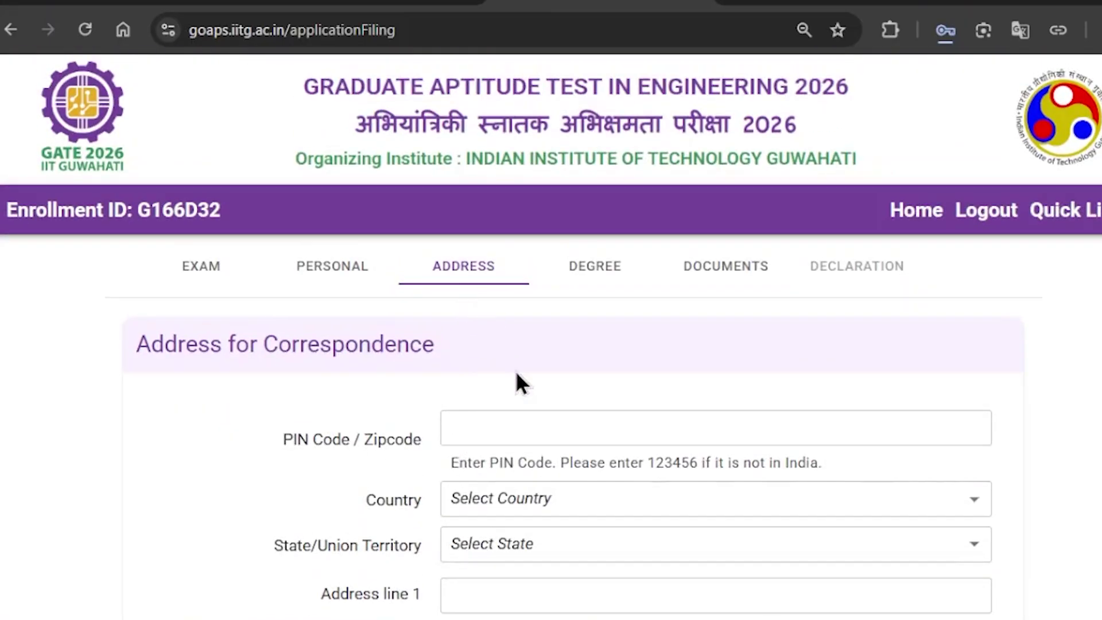
{"action": "scroll", "coordinate": [498, 374], "scroll_direction": "down", "scroll_amount": 6}
{"action": "scroll", "coordinate": [497, 381], "scroll_direction": "up", "scroll_amount": 5}
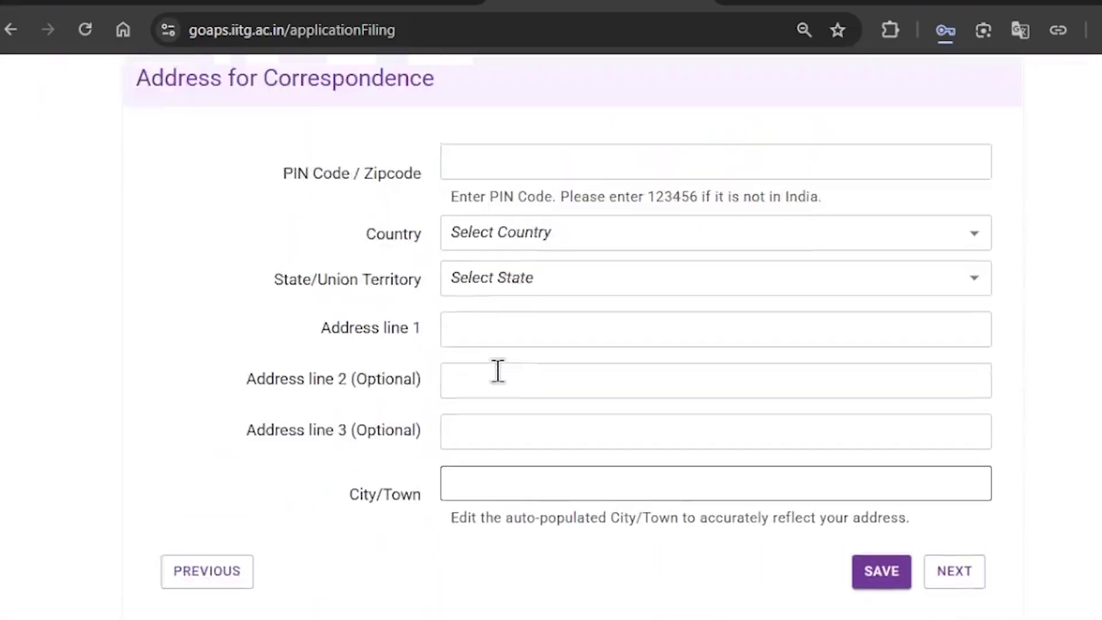
{"action": "left_click", "coordinate": [516, 351]}
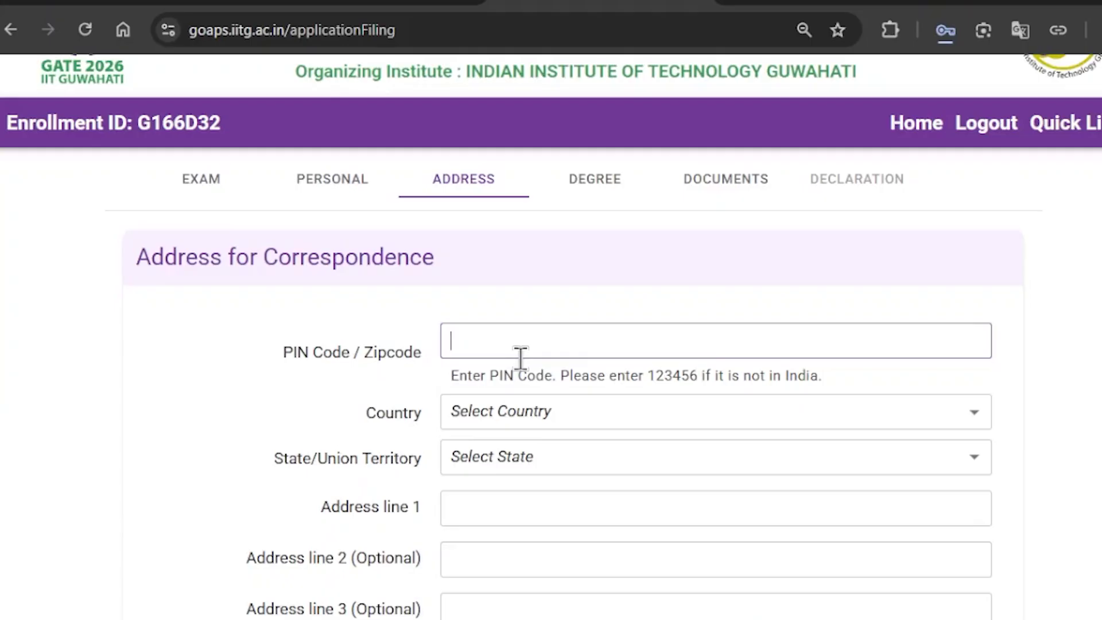
{"action": "type", "text": "110061"}
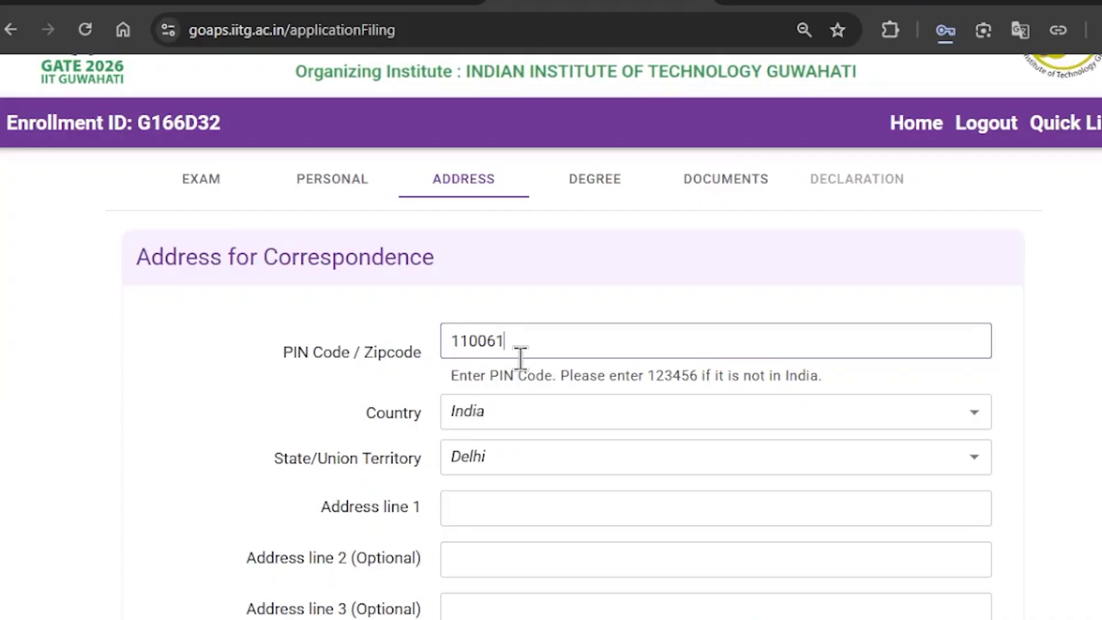
{"action": "key", "text": "BackSpace"}
{"action": "type", "text": "3"}
Confirm the auto-filled country, fill the address lines, save the address, and continue.
{"action": "left_click", "coordinate": [514, 424]}
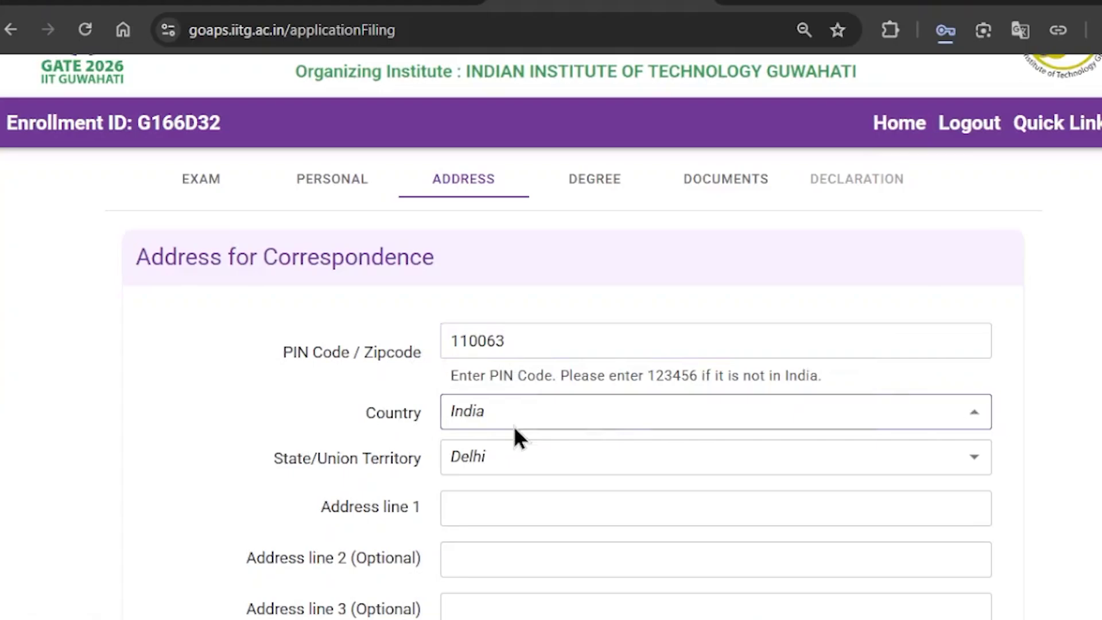
{"action": "scroll", "coordinate": [505, 372], "scroll_direction": "down", "scroll_amount": 2}
{"action": "left_click", "coordinate": [504, 371]}
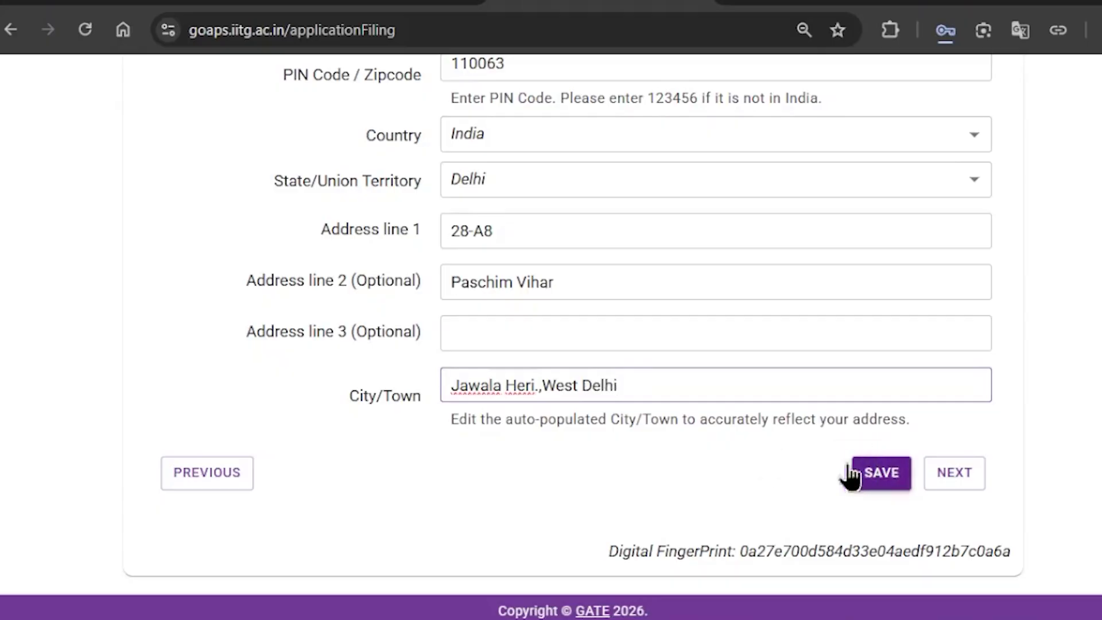
{"action": "left_click", "coordinate": [881, 472]}
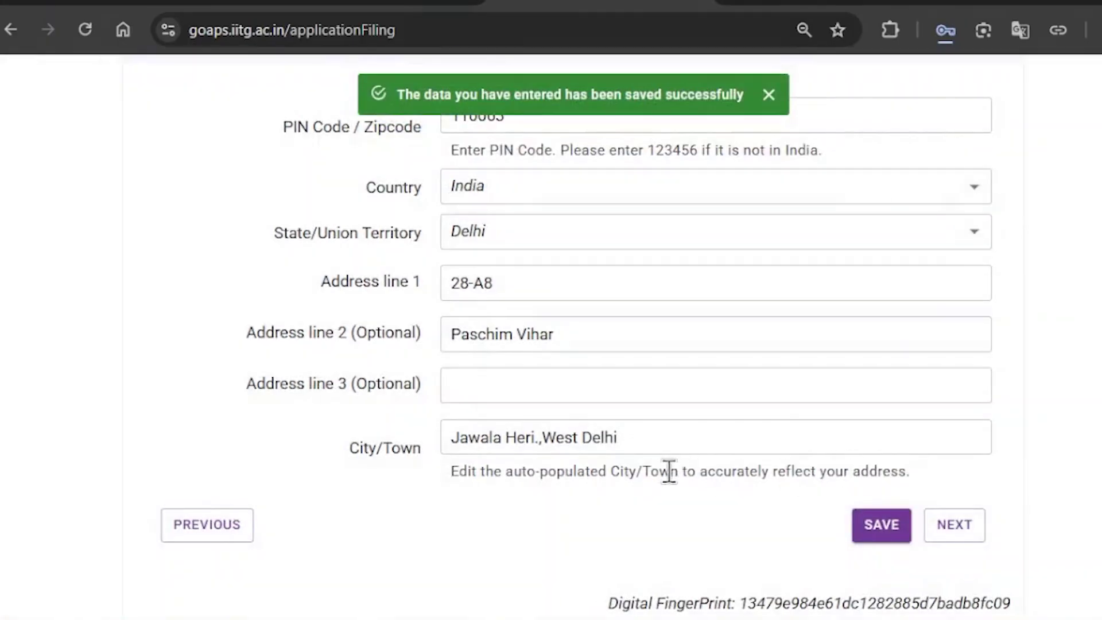
{"action": "left_click", "coordinate": [932, 531]}
Replace the college PIN code with 110007.
{"action": "scroll", "coordinate": [610, 442], "scroll_direction": "up", "scroll_amount": 5}
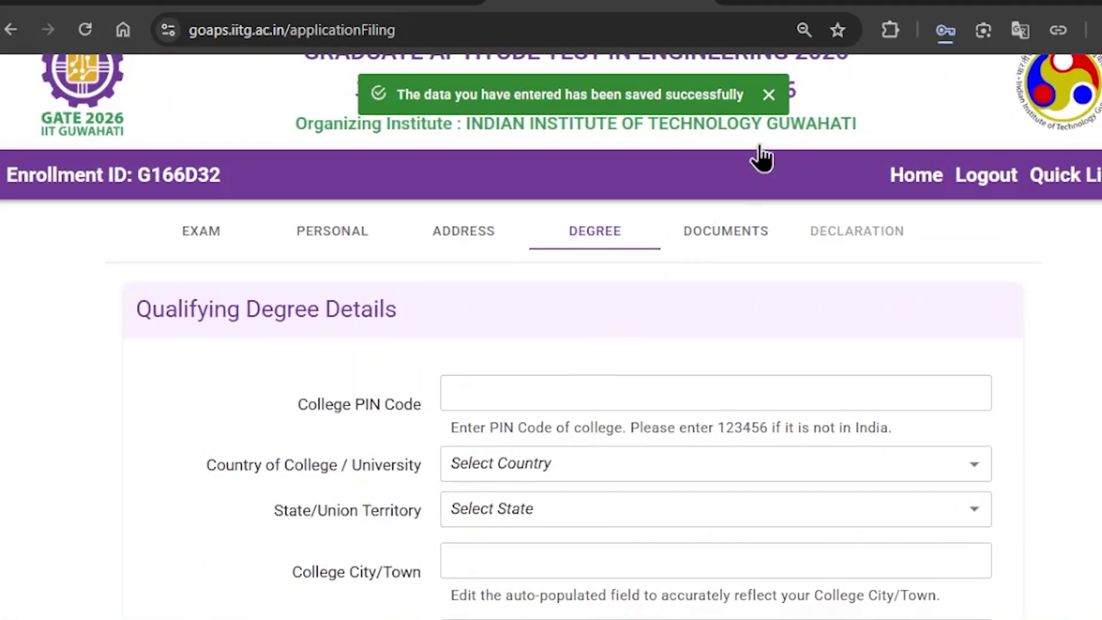
{"action": "left_click", "coordinate": [514, 406]}
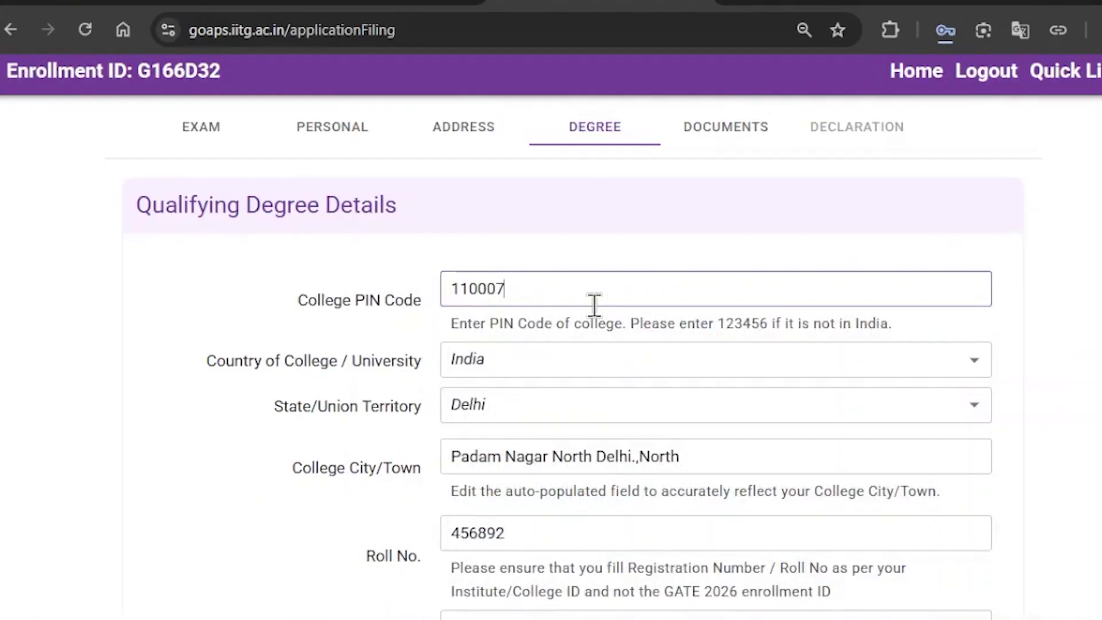
{"action": "double_click", "coordinate": [594, 304]}
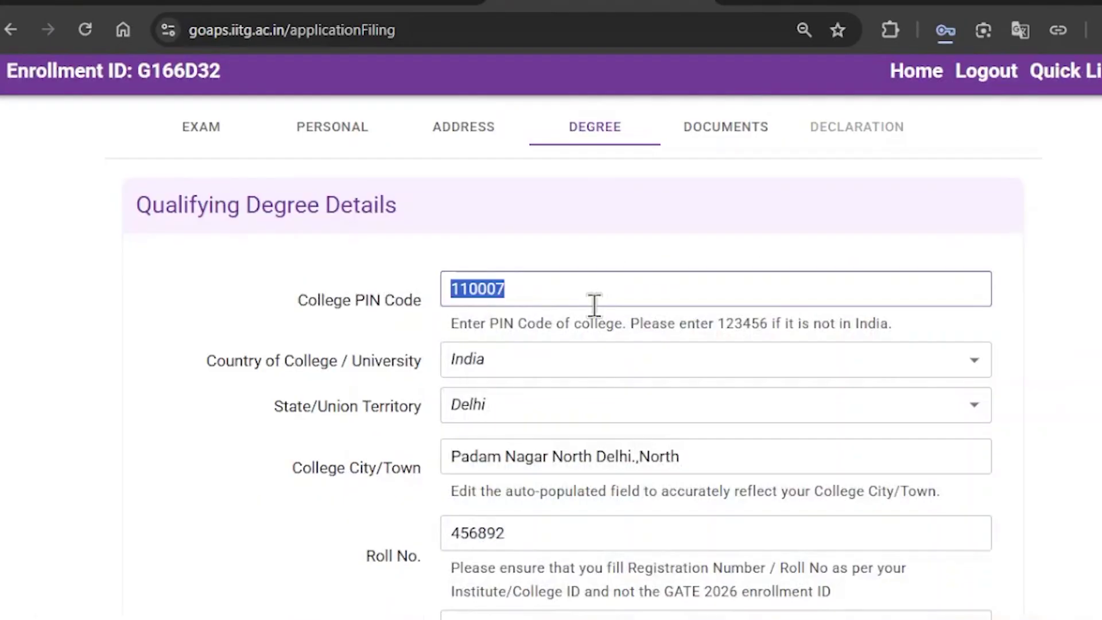
{"action": "key", "text": "BackSpace"}
{"action": "type", "text": "11"}
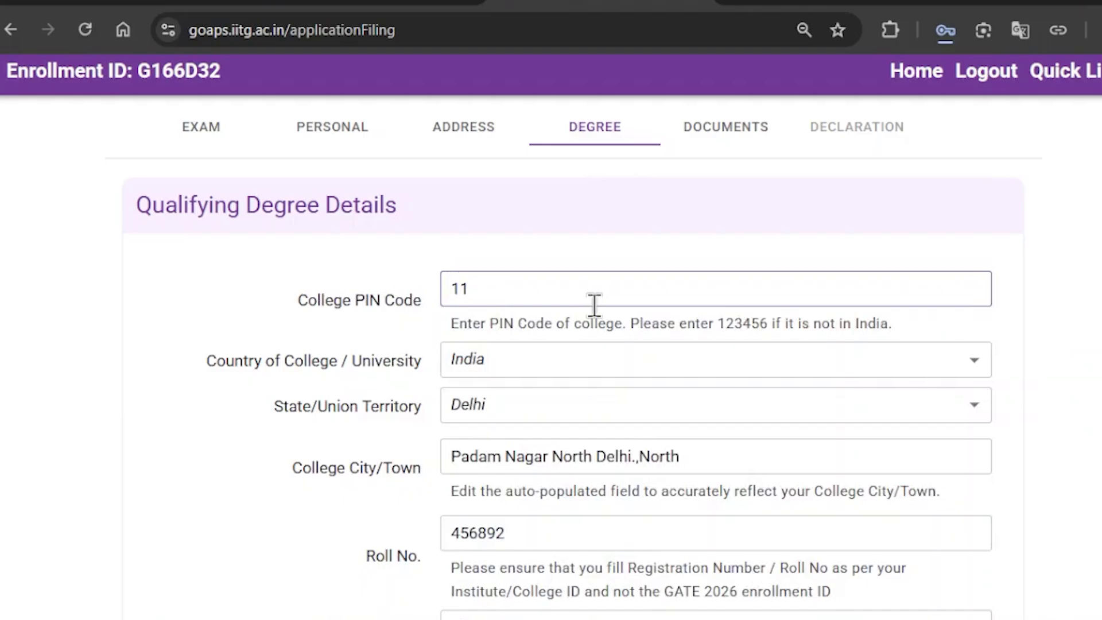
{"action": "type", "text": "0007"}
Keep India as the college country, choose Delhi as the state, and focus College City/Town.
{"action": "left_click", "coordinate": [563, 378]}
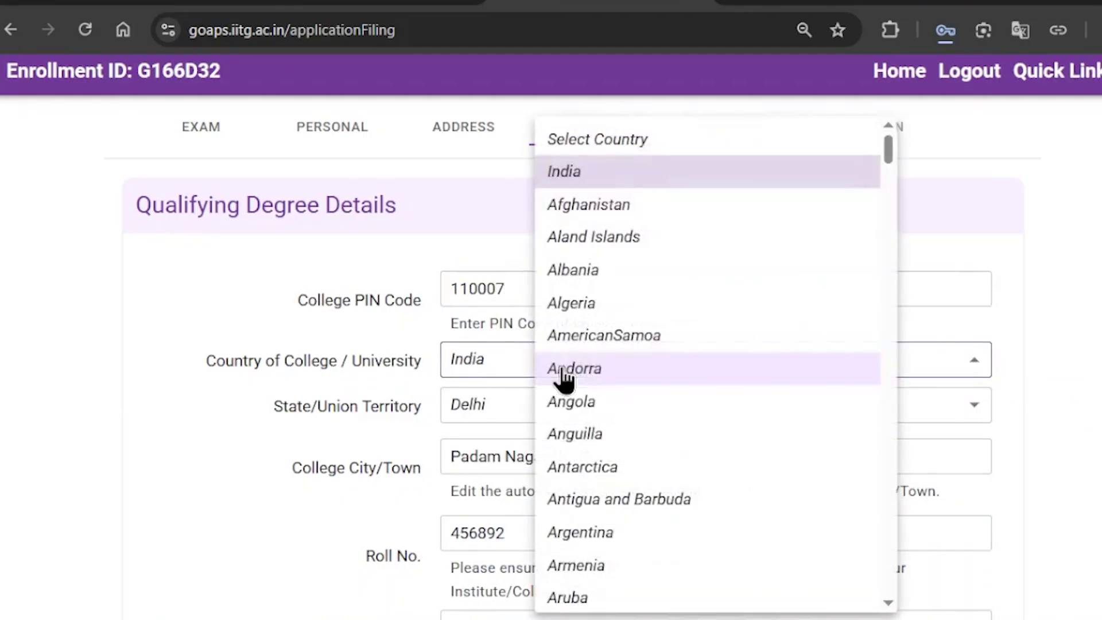
{"action": "left_click", "coordinate": [612, 194]}
{"action": "left_click", "coordinate": [491, 421]}
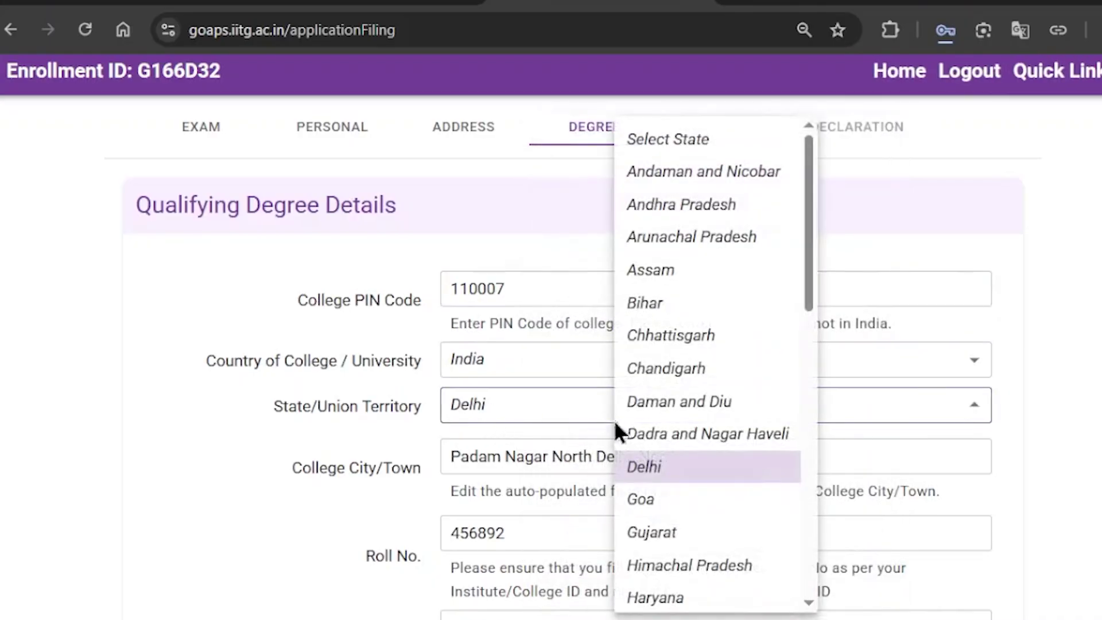
{"action": "left_click", "coordinate": [664, 477]}
{"action": "left_click", "coordinate": [750, 463]}
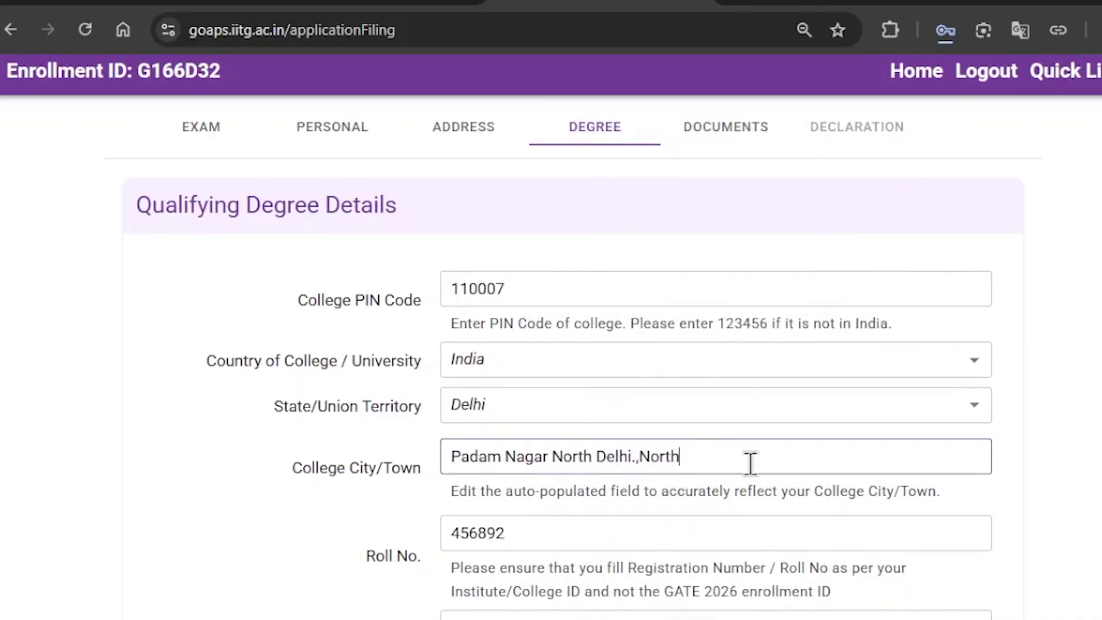
{"action": "scroll", "coordinate": [745, 467], "scroll_direction": "down", "scroll_amount": 2}
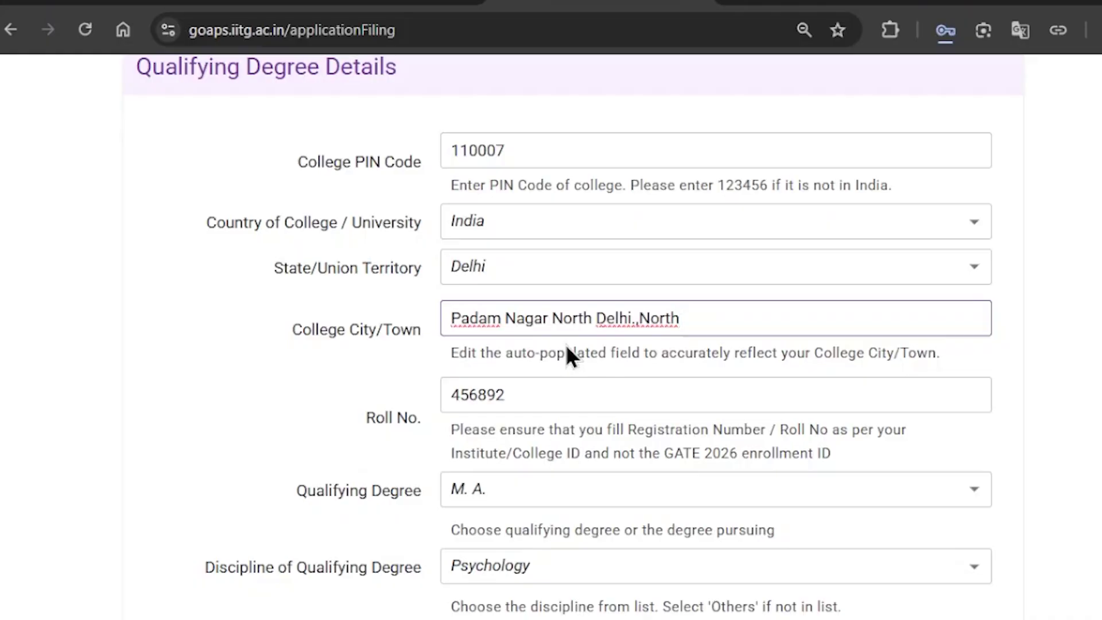
{"action": "scroll", "coordinate": [519, 489], "scroll_direction": "down", "scroll_amount": 7}
{"action": "scroll", "coordinate": [515, 490], "scroll_direction": "down", "scroll_amount": 2}
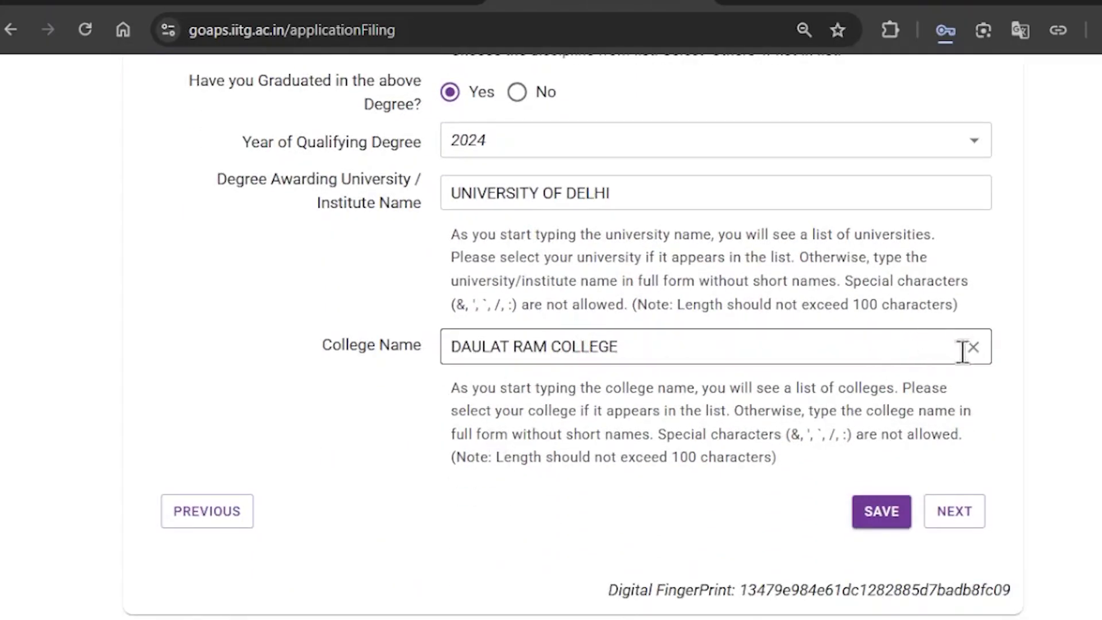
Replace DAULAT RAM COLLEGE with MIRANDA HOUSE as the college name and save the degree details.
{"action": "left_click", "coordinate": [972, 346]}
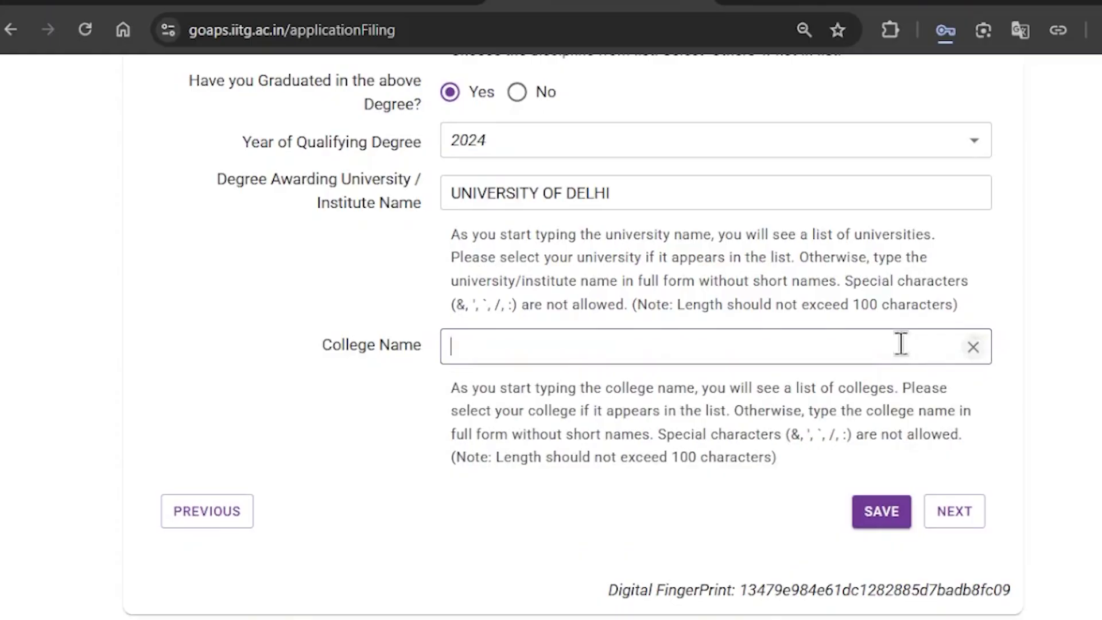
{"action": "left_click", "coordinate": [735, 342]}
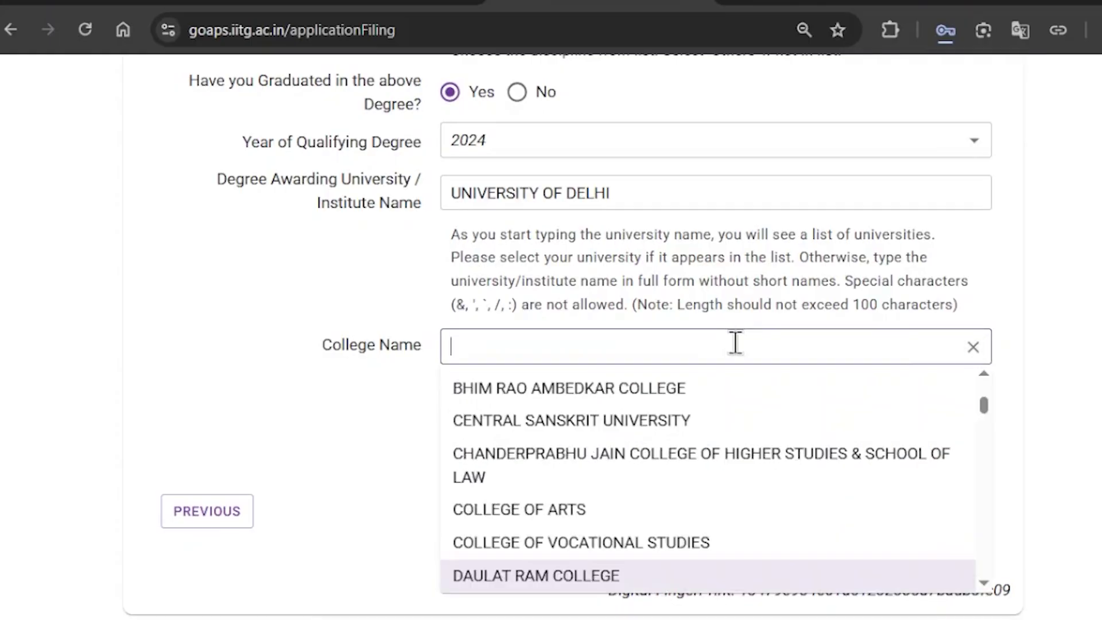
{"action": "scroll", "coordinate": [681, 474], "scroll_direction": "down", "scroll_amount": 8}
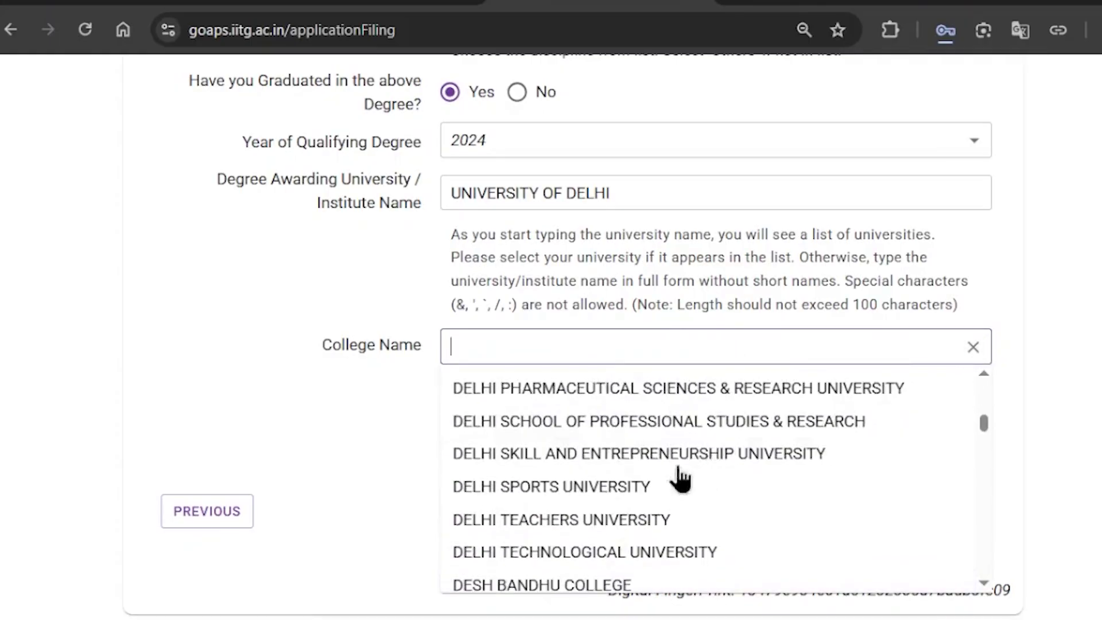
{"action": "scroll", "coordinate": [643, 479], "scroll_direction": "up", "scroll_amount": 6}
{"action": "scroll", "coordinate": [642, 479], "scroll_direction": "up", "scroll_amount": 3}
{"action": "scroll", "coordinate": [636, 480], "scroll_direction": "down", "scroll_amount": 10}
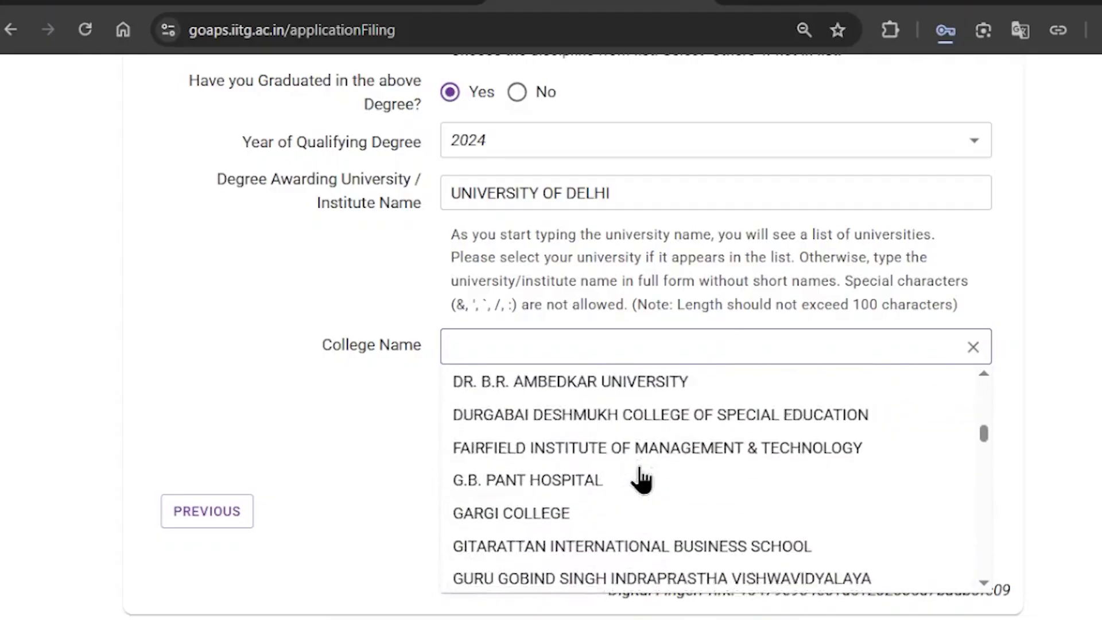
{"action": "scroll", "coordinate": [641, 481], "scroll_direction": "down", "scroll_amount": 4}
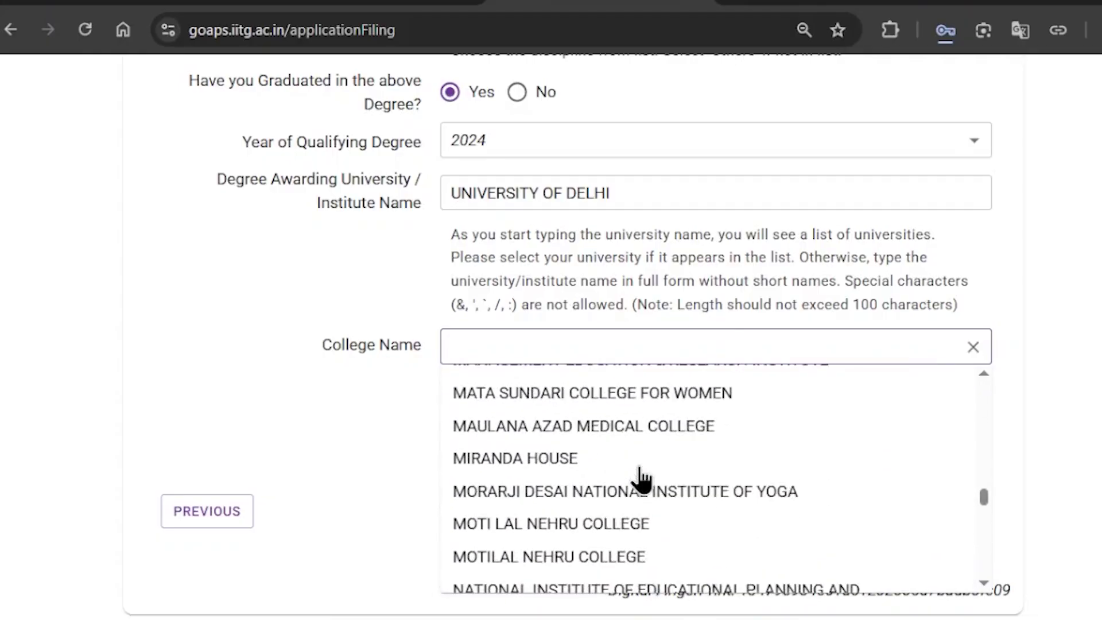
{"action": "left_click", "coordinate": [557, 459]}
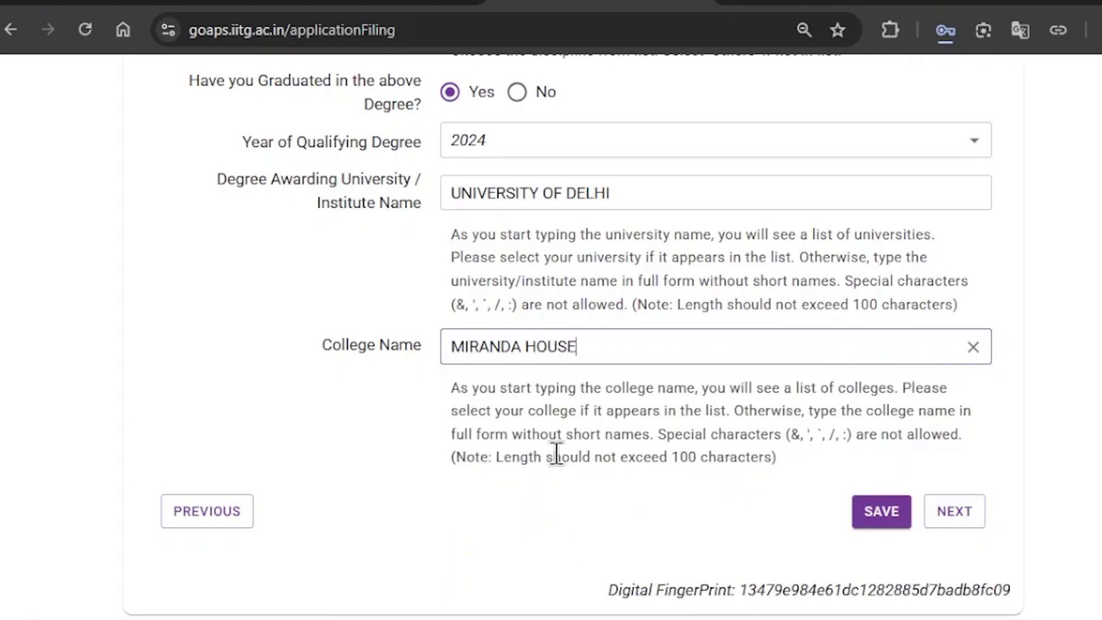
{"action": "left_click", "coordinate": [895, 522]}
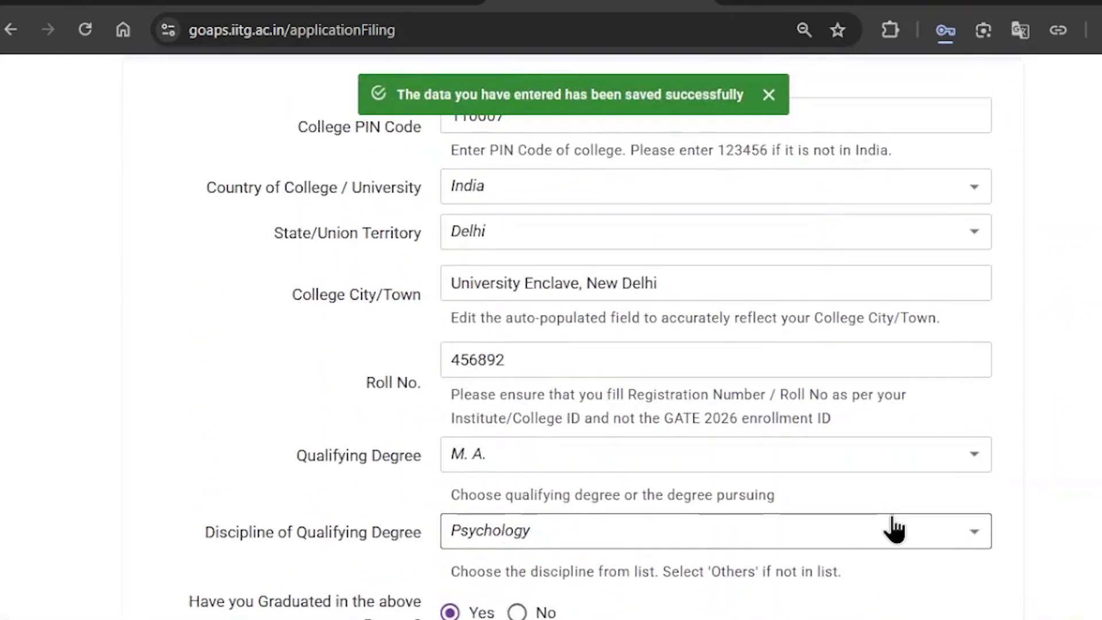
{"action": "scroll", "coordinate": [720, 481], "scroll_direction": "down", "scroll_amount": 10}
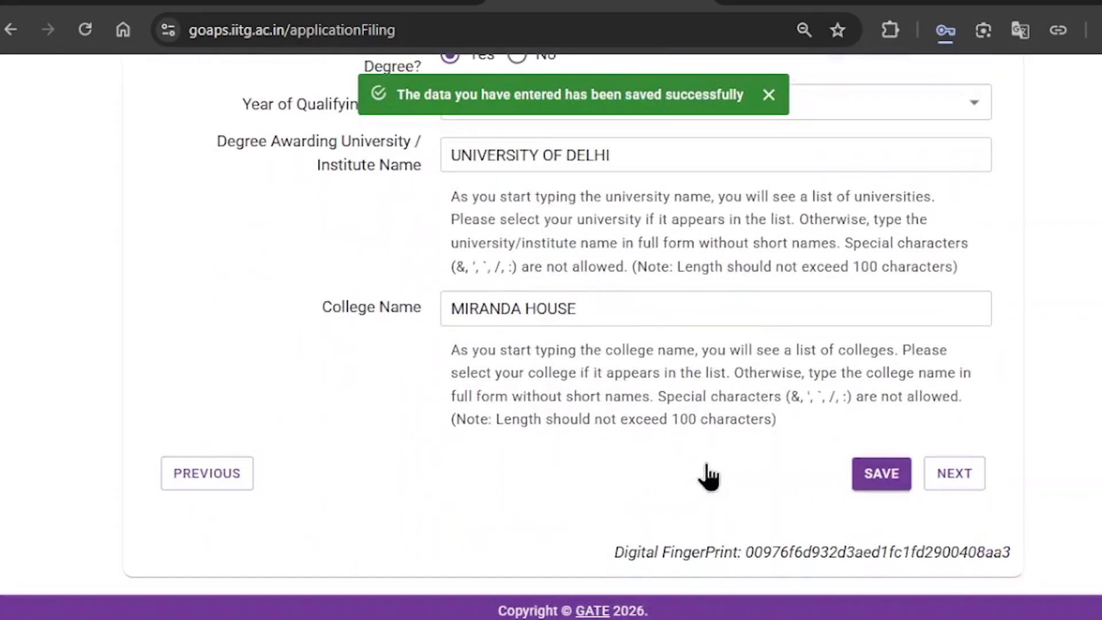
Save the qualifying degree details again and advance to the Documents step.
{"action": "left_click", "coordinate": [892, 476]}
{"action": "scroll", "coordinate": [889, 501], "scroll_direction": "down", "scroll_amount": 10}
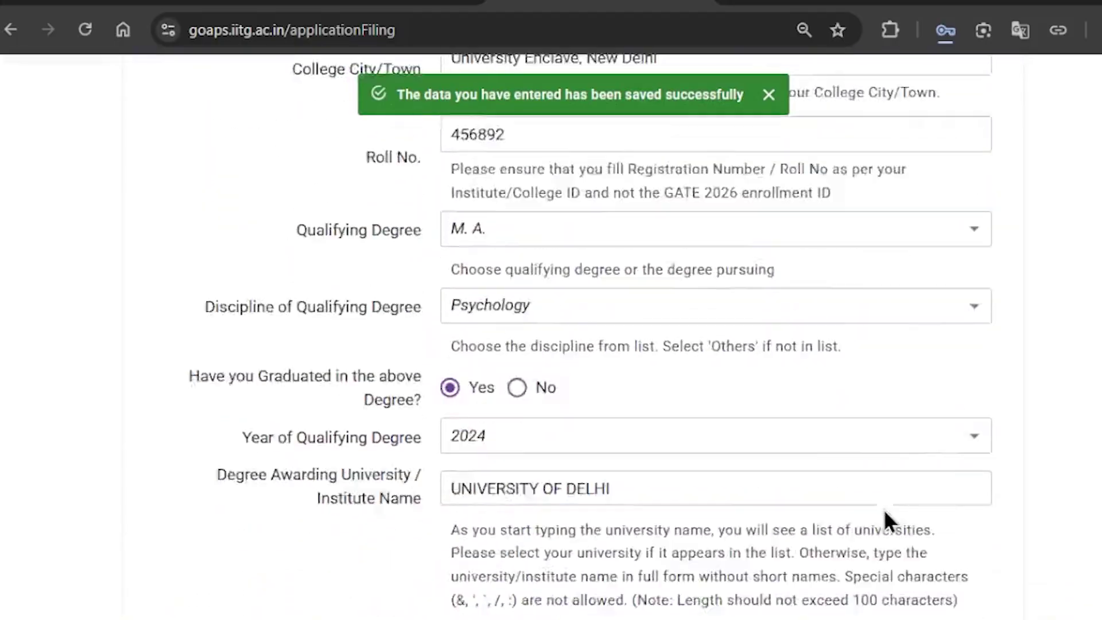
{"action": "left_click", "coordinate": [942, 477]}
{"action": "scroll", "coordinate": [396, 499], "scroll_direction": "up", "scroll_amount": 10}
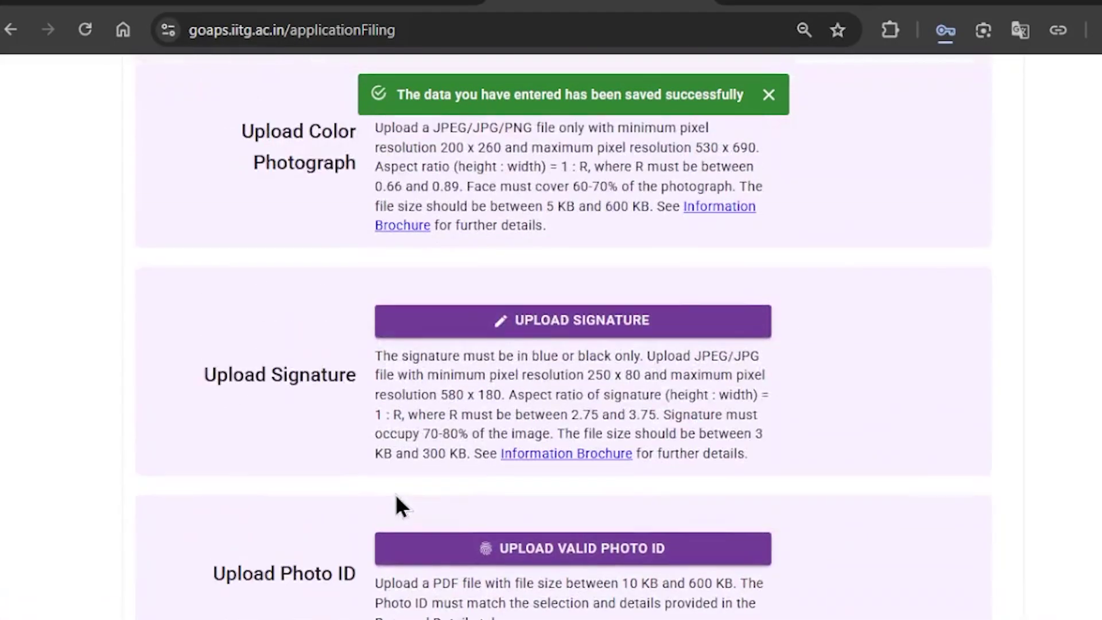
{"action": "scroll", "coordinate": [396, 484], "scroll_direction": "down", "scroll_amount": 8}
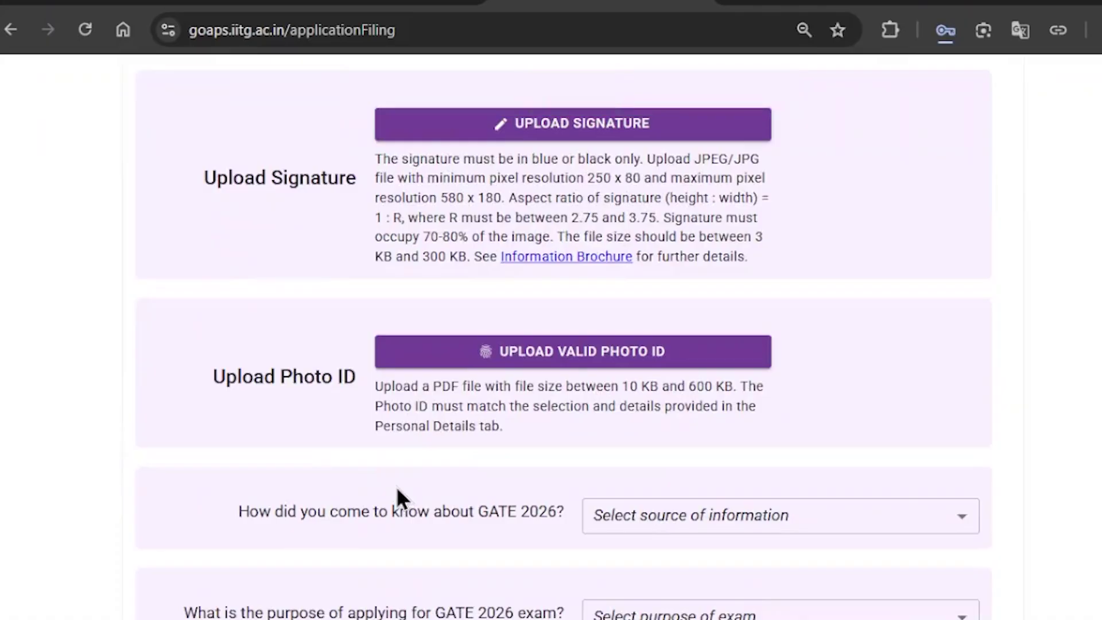
{"action": "scroll", "coordinate": [397, 489], "scroll_direction": "up", "scroll_amount": 7}
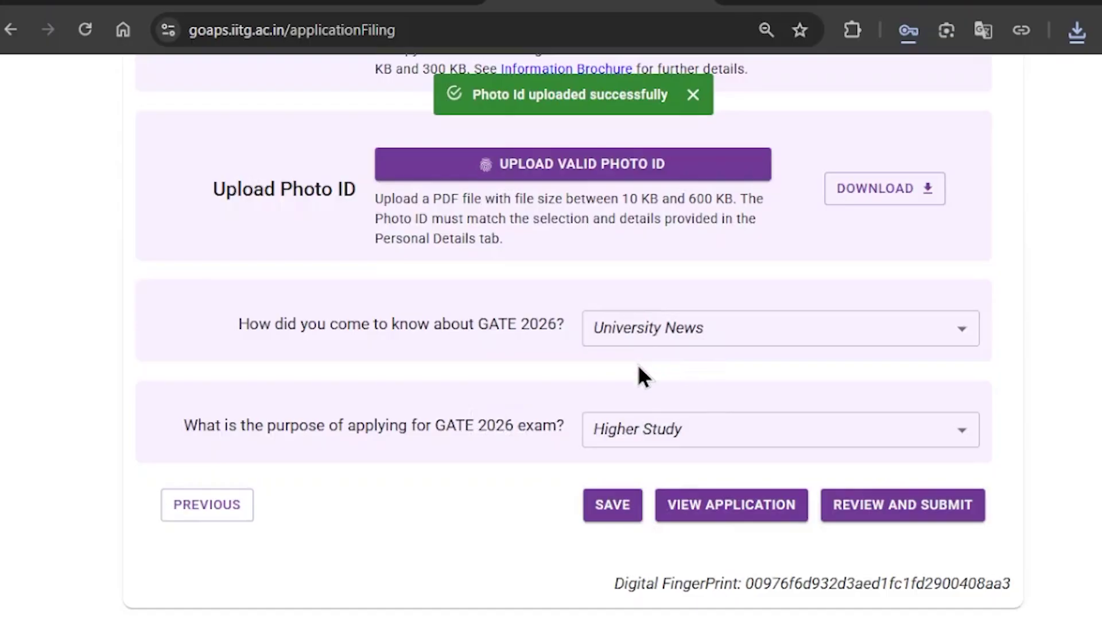
Keep University News as the information source and Higher Study as the purpose, then save for review.
{"action": "left_click", "coordinate": [658, 341]}
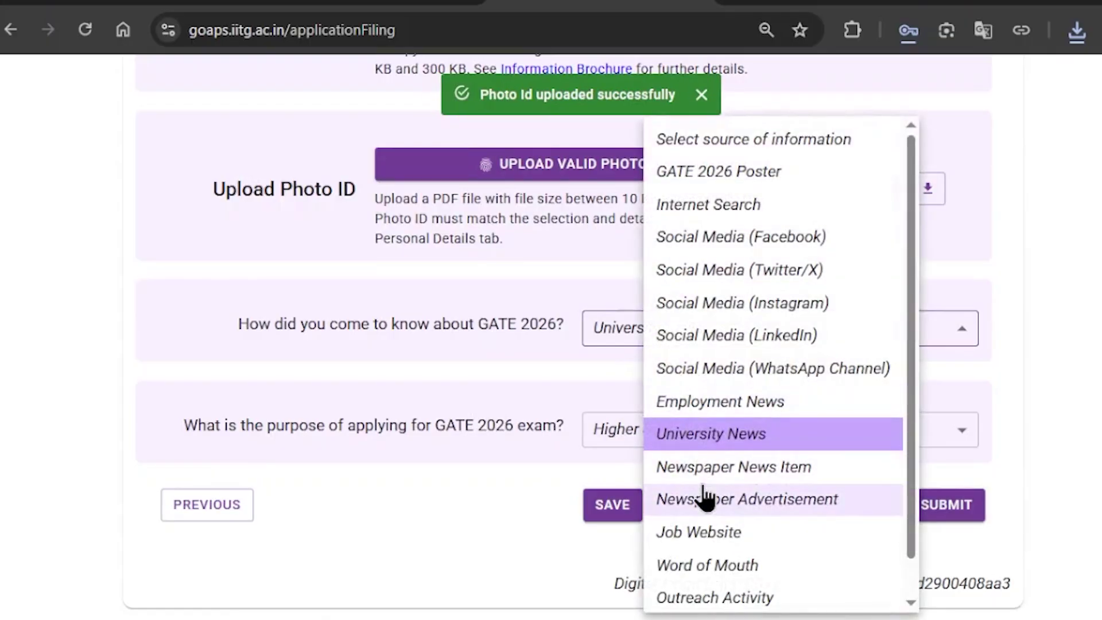
{"action": "left_click", "coordinate": [702, 441]}
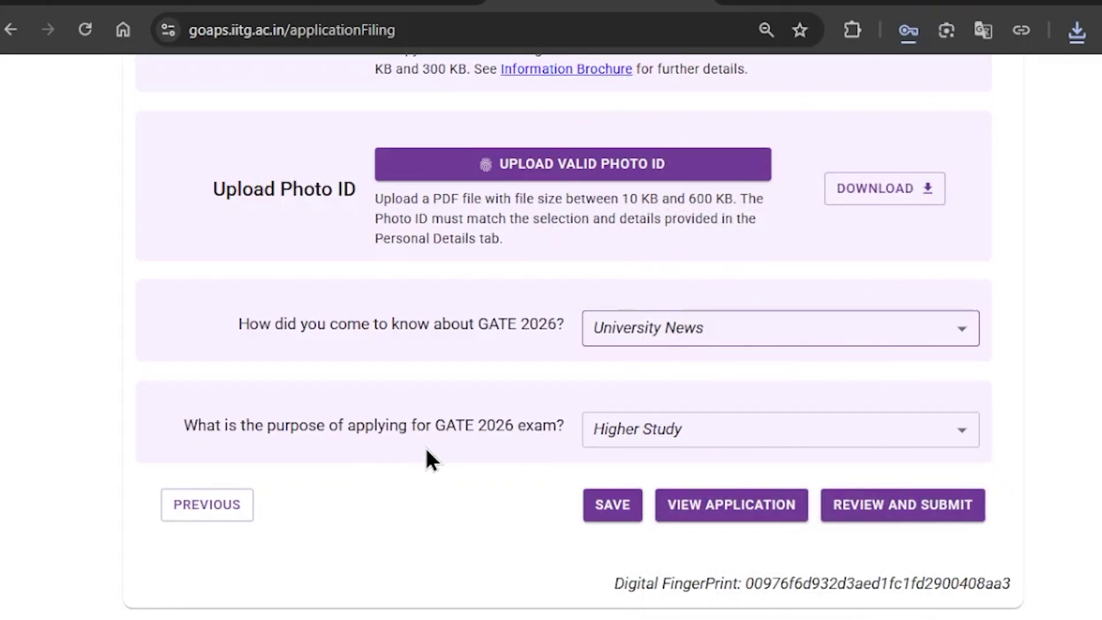
{"action": "left_click", "coordinate": [696, 443]}
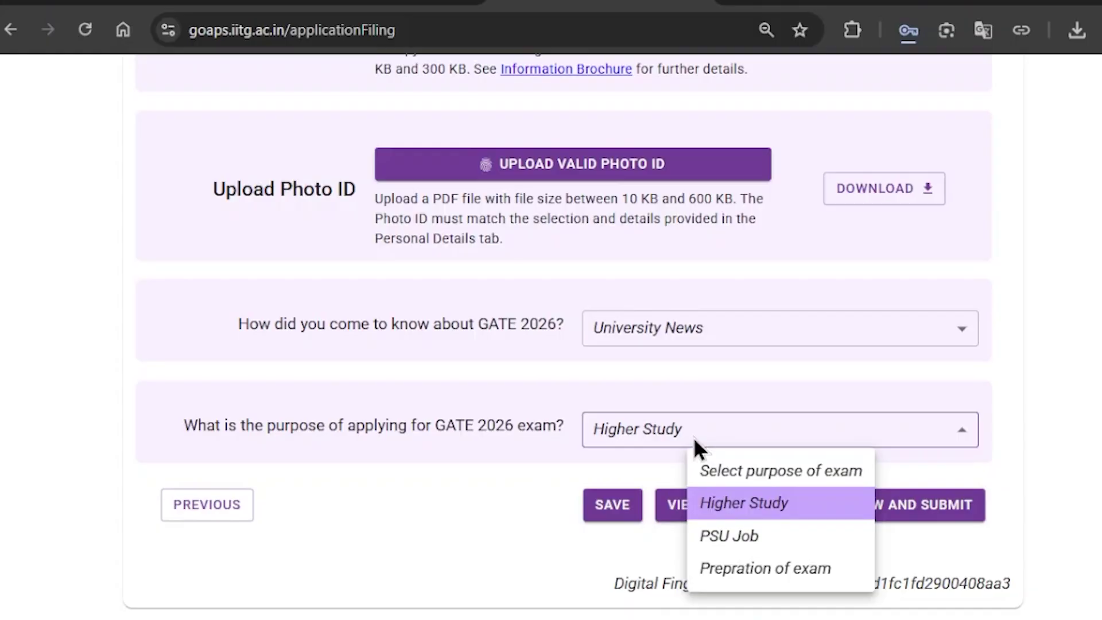
{"action": "left_click", "coordinate": [713, 505]}
{"action": "left_click", "coordinate": [920, 488]}
Accept the eligibility declaration, e-sign with the candidate's full name, and download the form PDF.
{"action": "scroll", "coordinate": [920, 482], "scroll_direction": "up", "scroll_amount": 5}
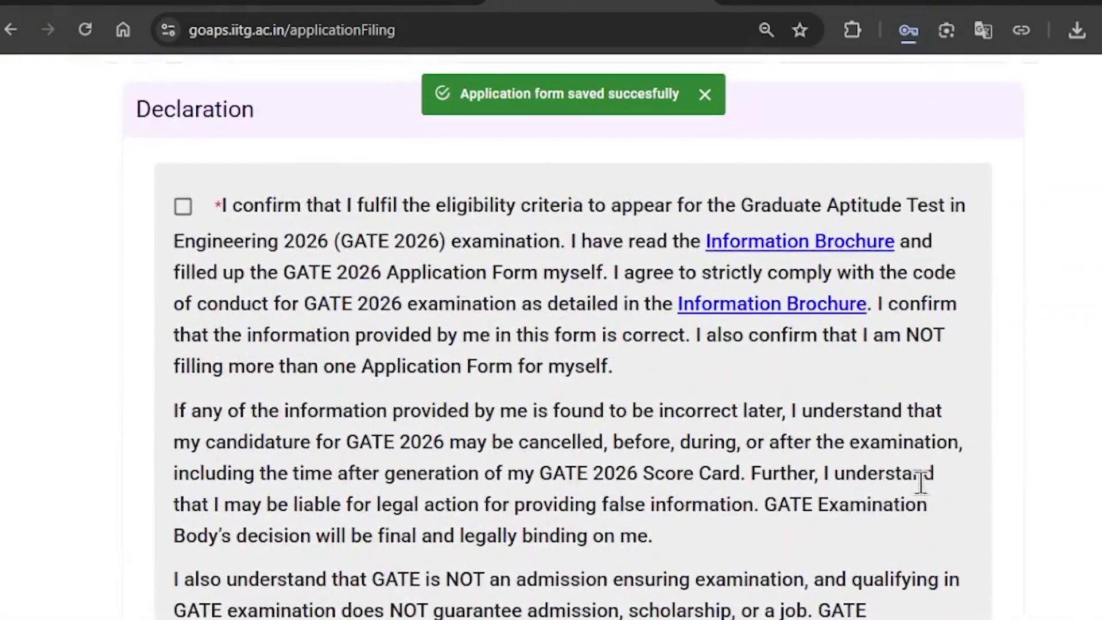
{"action": "scroll", "coordinate": [274, 409], "scroll_direction": "up", "scroll_amount": 4}
{"action": "scroll", "coordinate": [274, 410], "scroll_direction": "down", "scroll_amount": 4}
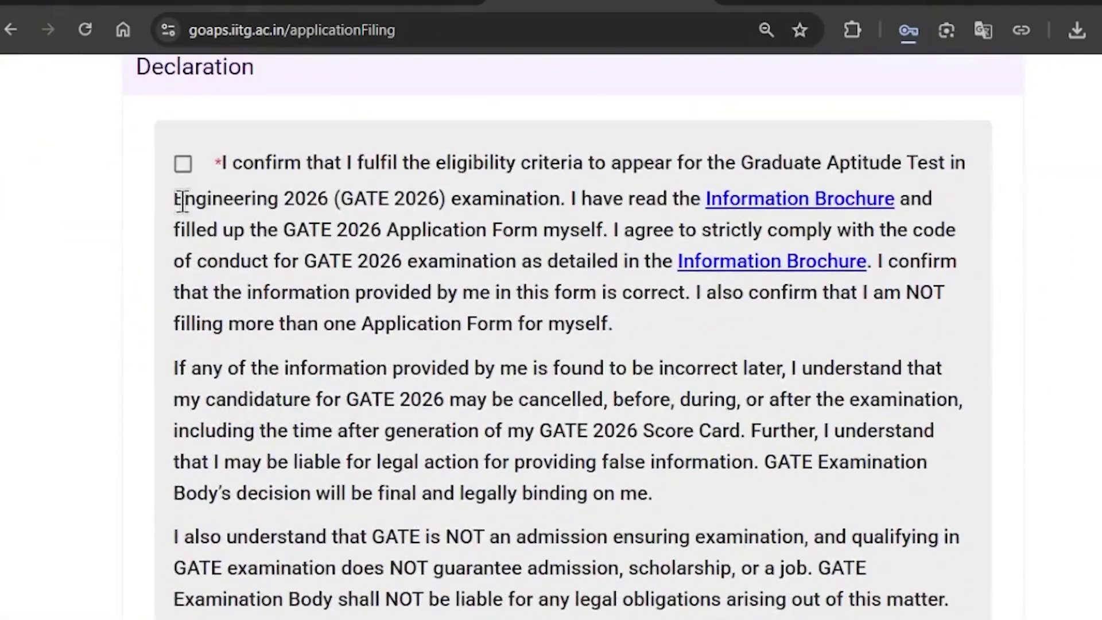
{"action": "left_click", "coordinate": [181, 164]}
{"action": "scroll", "coordinate": [512, 402], "scroll_direction": "down", "scroll_amount": 5}
{"action": "left_click", "coordinate": [502, 397]}
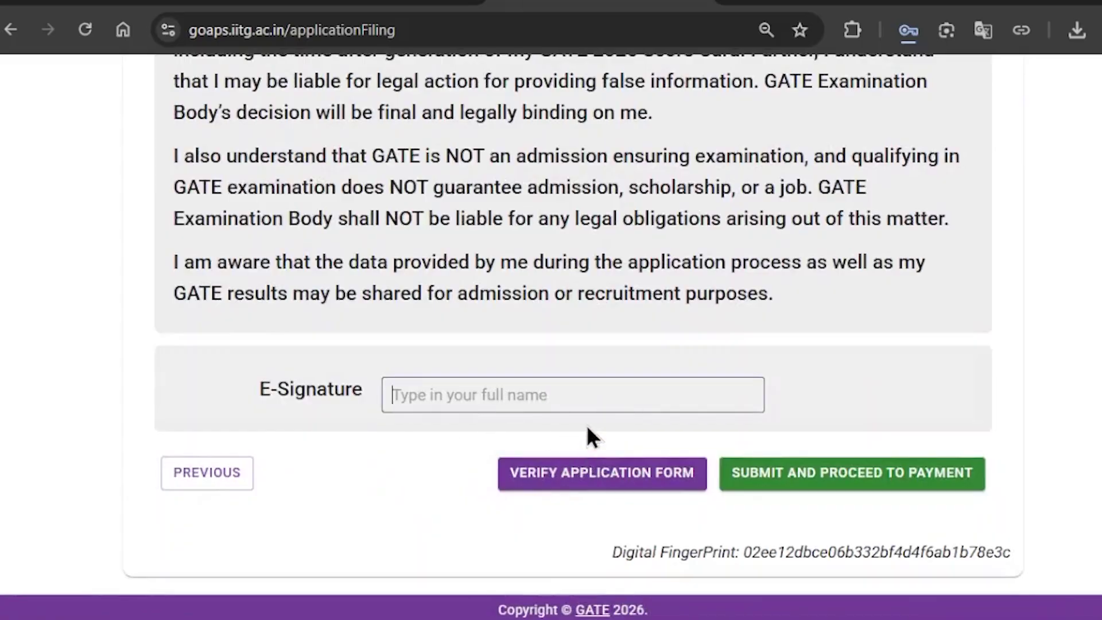
{"action": "type", "text": "K"}
{"action": "key", "text": "BackSpace"}
{"action": "type", "text": "UPSE"}
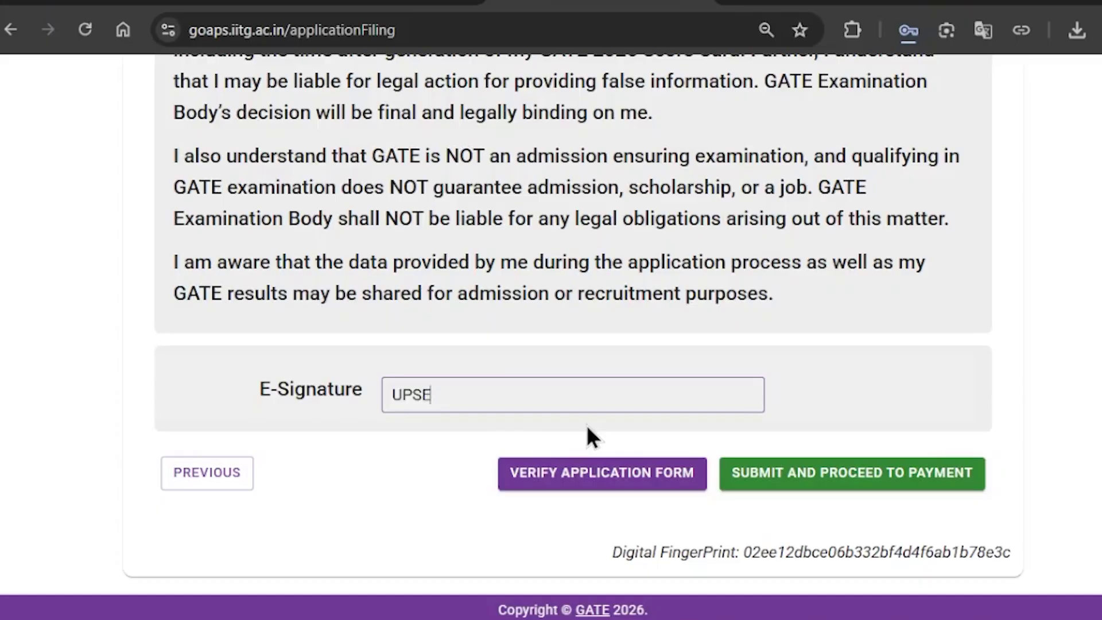
{"action": "type", "text": "DUCAION"}
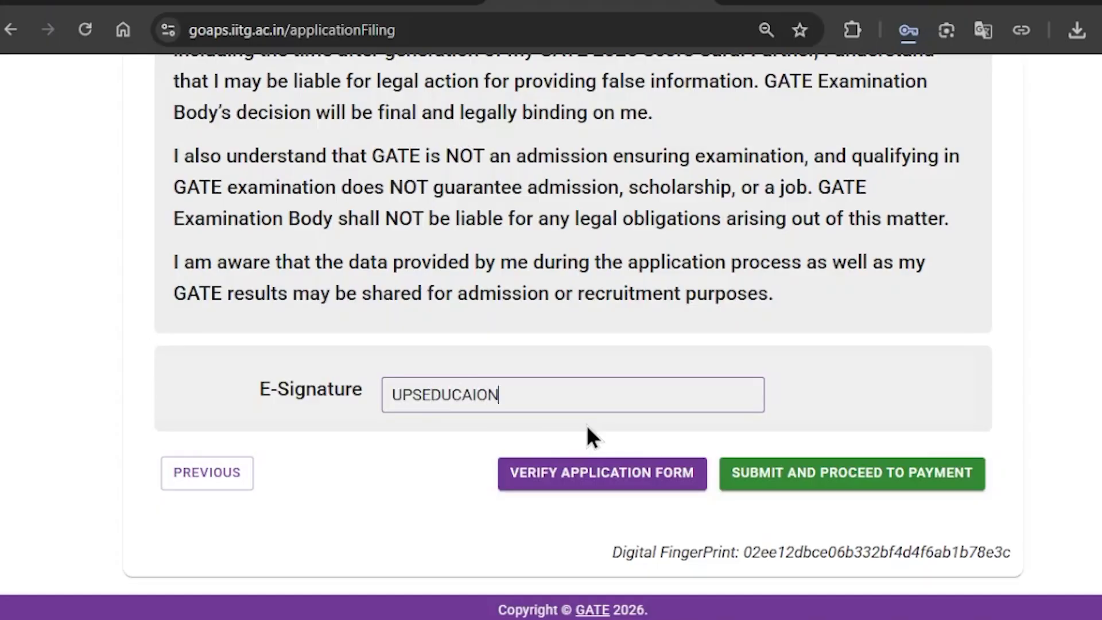
{"action": "left_click", "coordinate": [619, 490]}
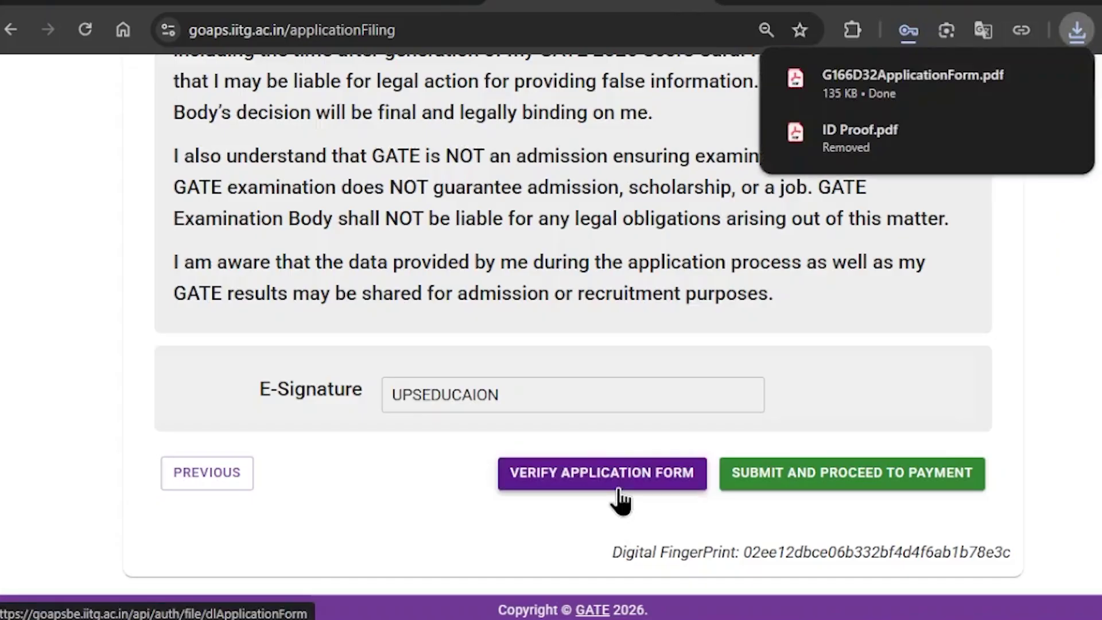
{"action": "left_click", "coordinate": [1077, 29]}
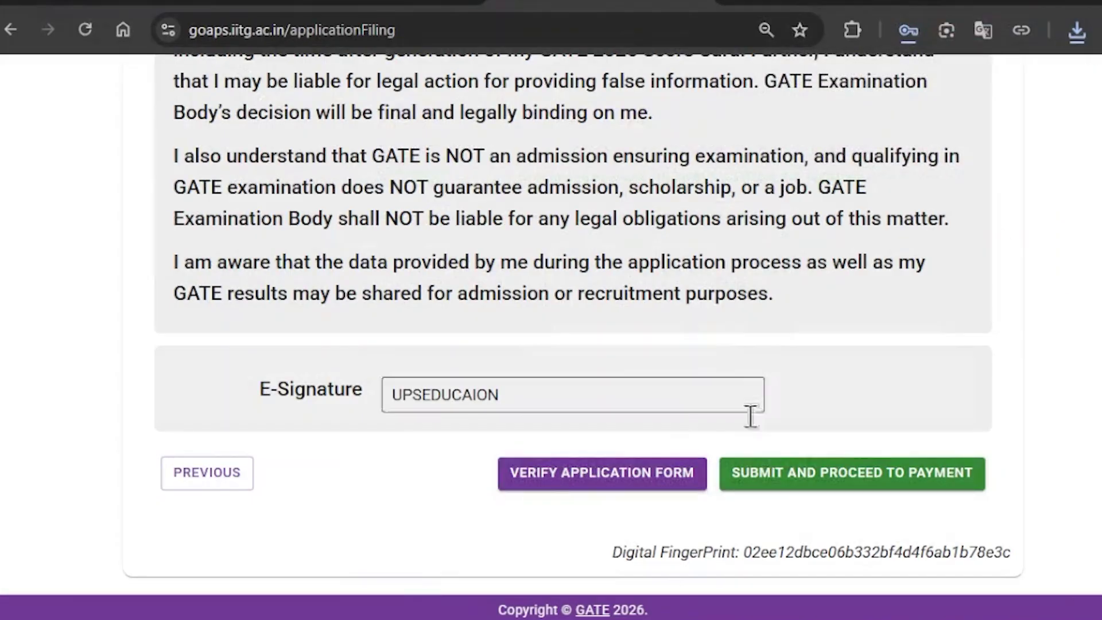
Submit the application, confirming through both the Please confirm and Are you sure? prompts.
{"action": "left_click", "coordinate": [820, 488]}
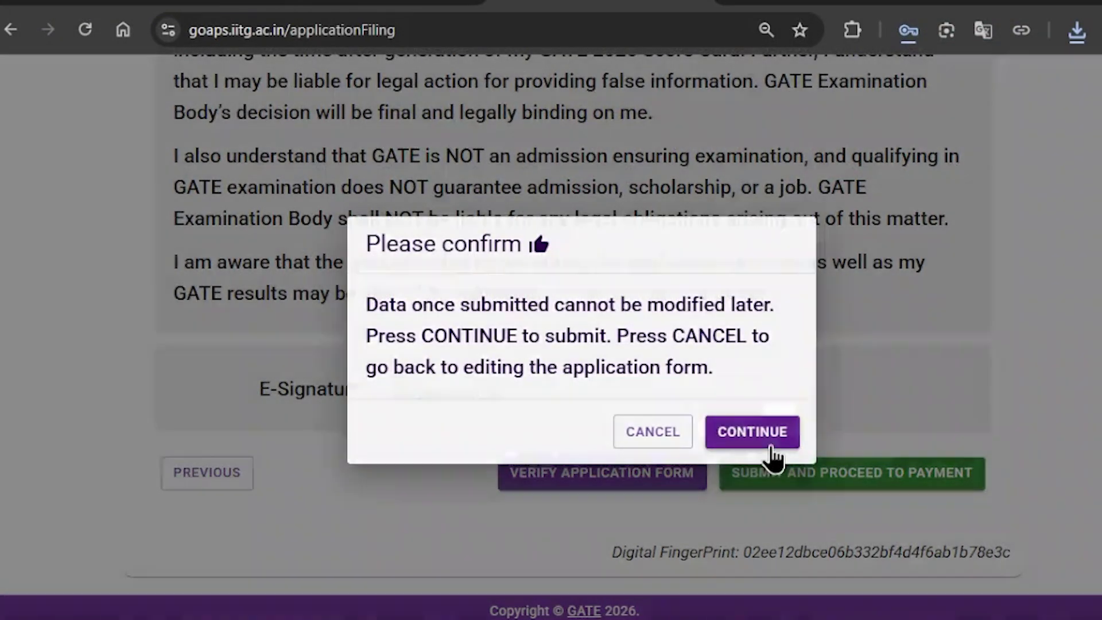
{"action": "left_click", "coordinate": [771, 447]}
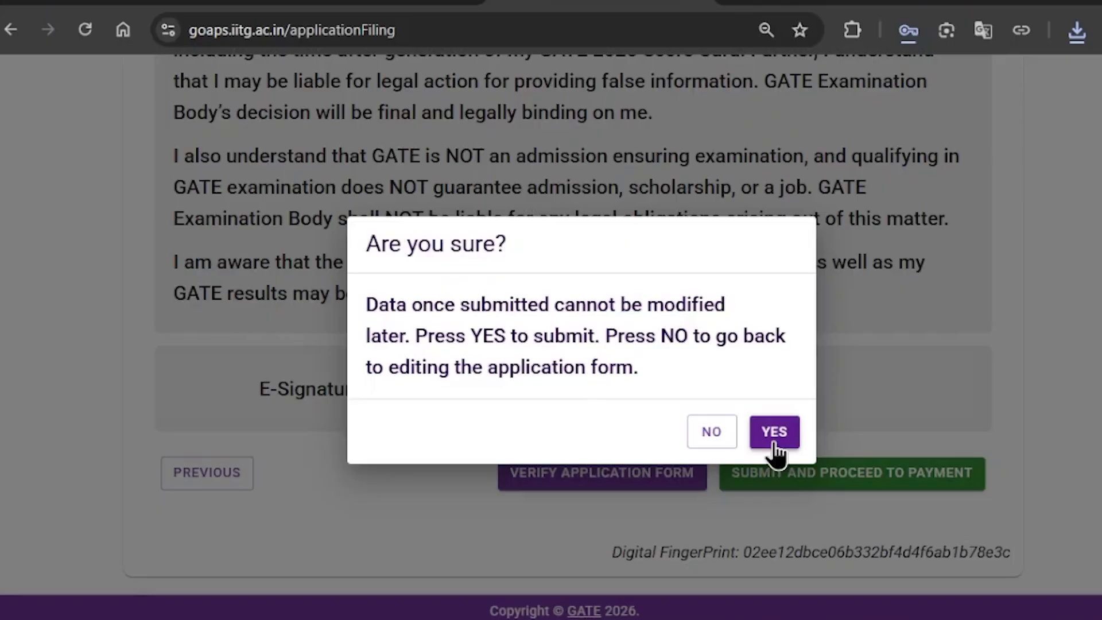
{"action": "left_click", "coordinate": [775, 436]}
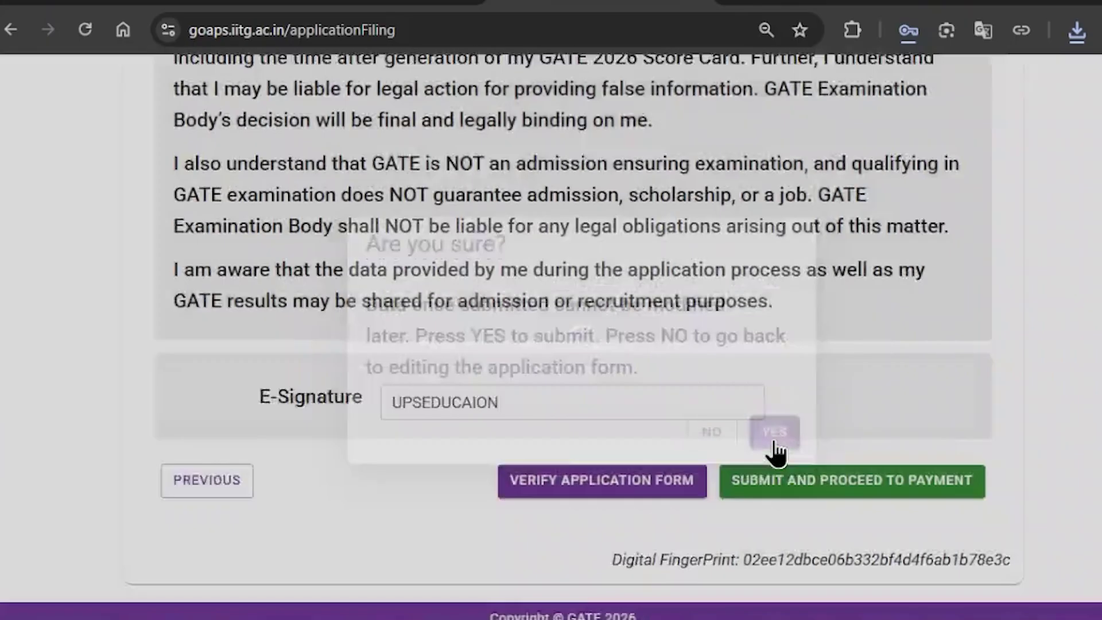
{"action": "scroll", "coordinate": [776, 445], "scroll_direction": "down", "scroll_amount": 10}
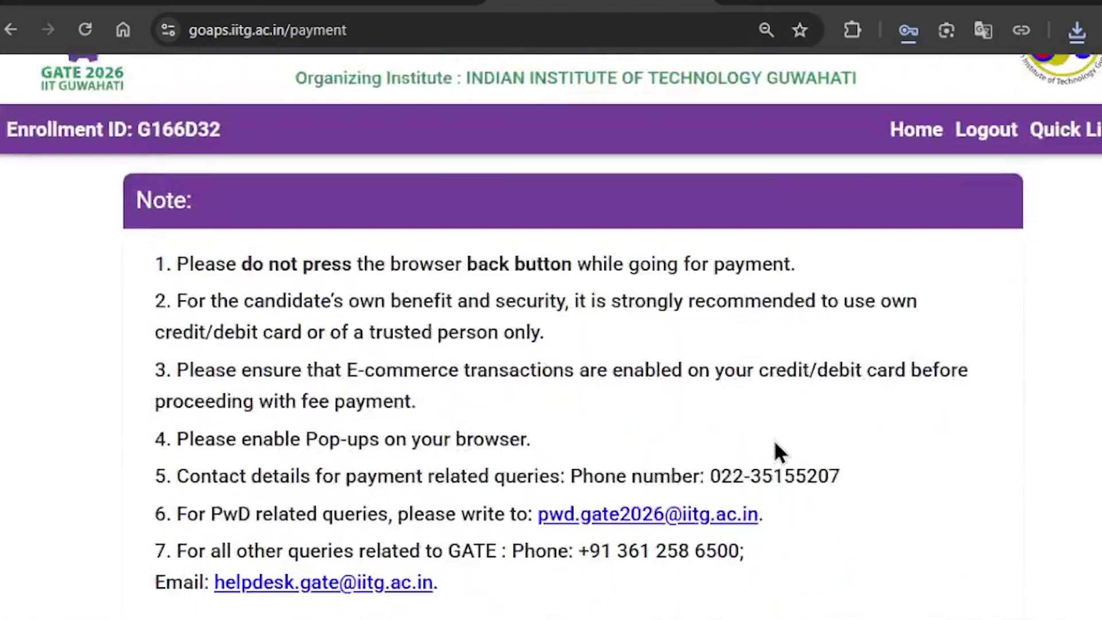
Review the Enrollment ID, application fee amount, and payment modes and charges table.
{"action": "scroll", "coordinate": [775, 445], "scroll_direction": "down", "scroll_amount": 5}
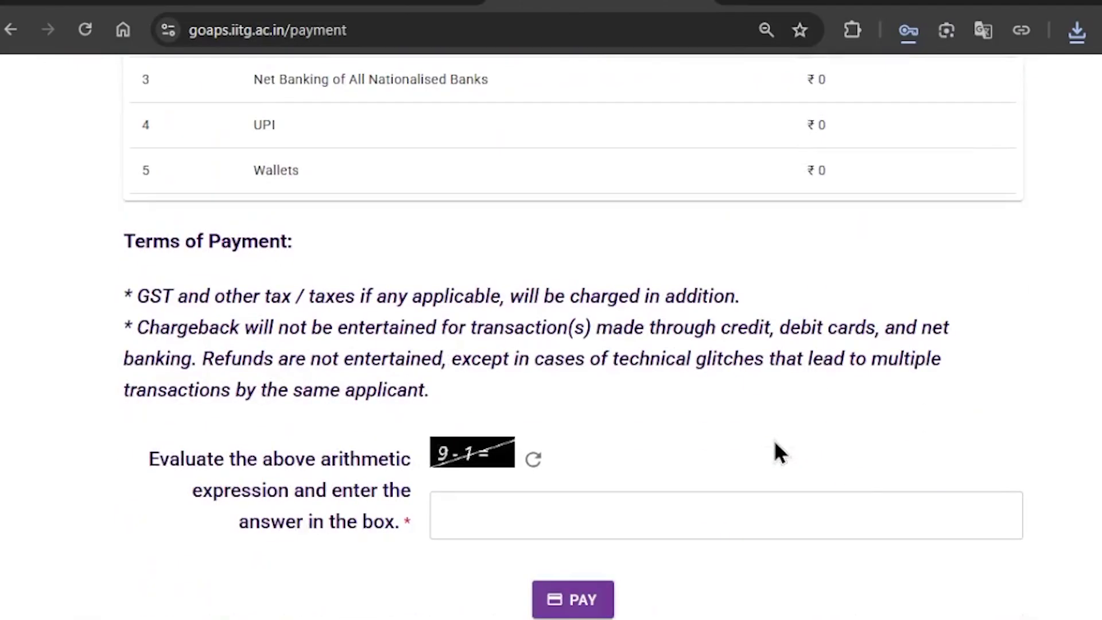
{"action": "scroll", "coordinate": [775, 445], "scroll_direction": "up", "scroll_amount": 7}
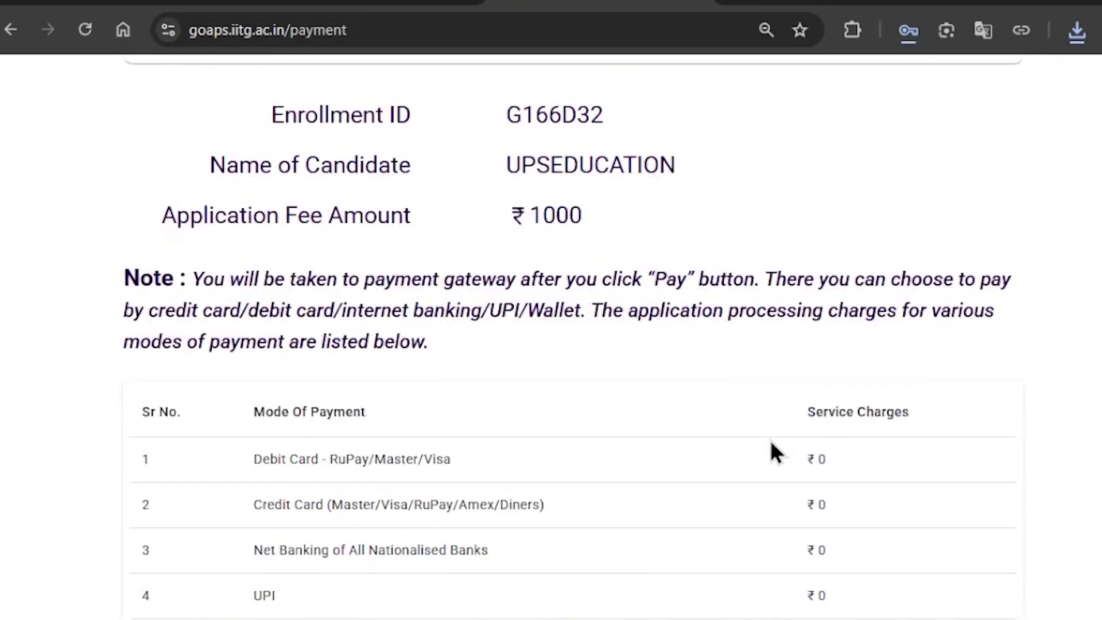
{"action": "scroll", "coordinate": [770, 440], "scroll_direction": "up", "scroll_amount": 5}
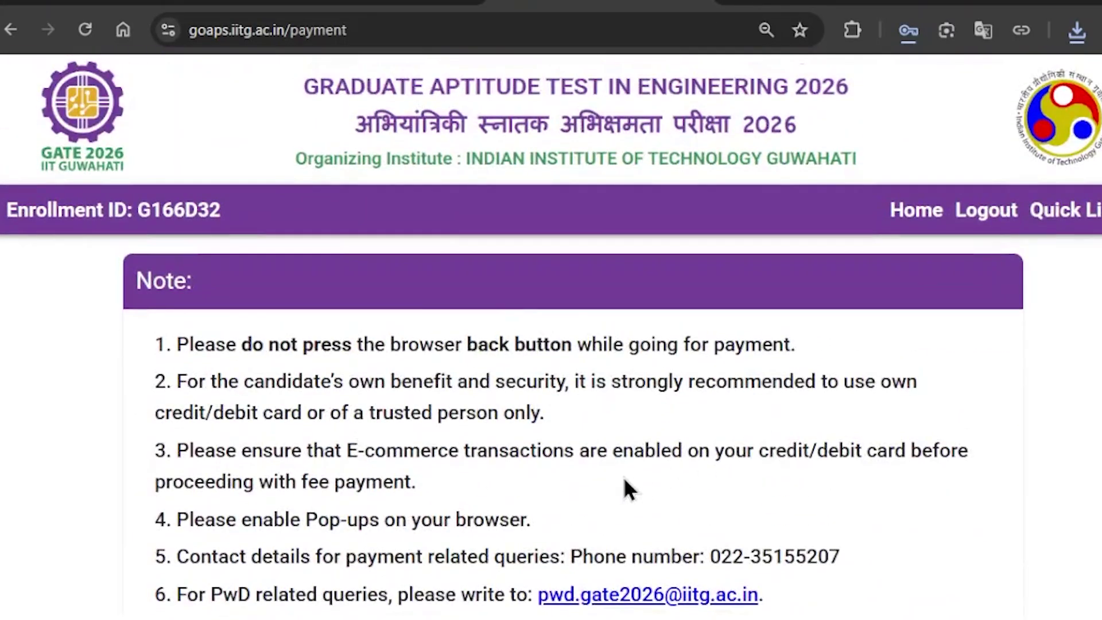
{"action": "scroll", "coordinate": [624, 480], "scroll_direction": "down", "scroll_amount": 2}
{"action": "scroll", "coordinate": [626, 488], "scroll_direction": "down", "scroll_amount": 1}
{"action": "scroll", "coordinate": [622, 487], "scroll_direction": "up", "scroll_amount": 1}
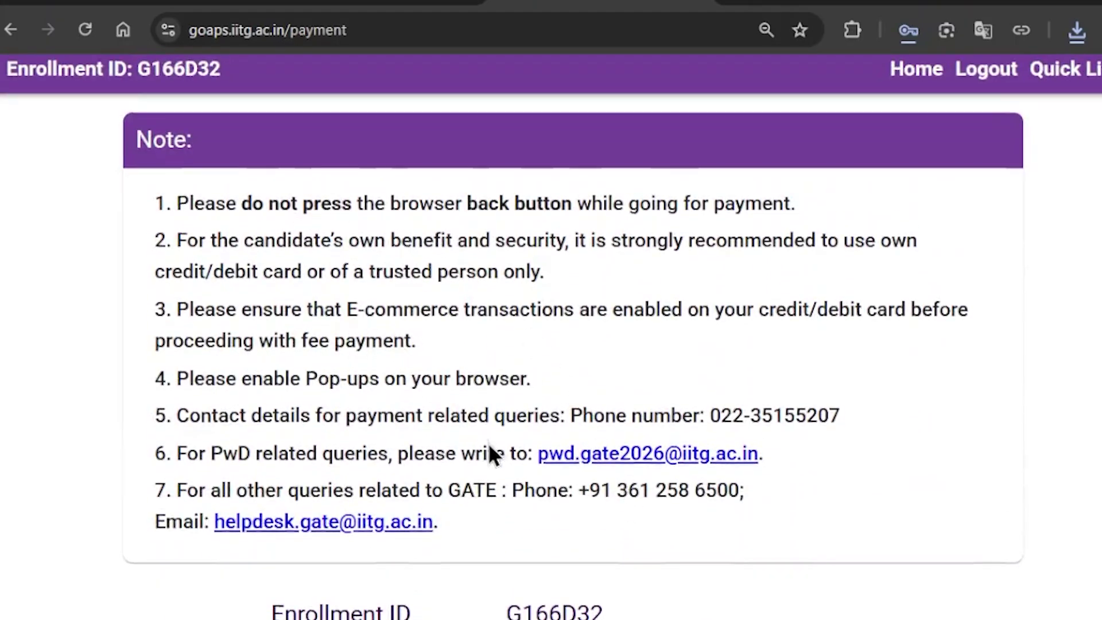
{"action": "scroll", "coordinate": [492, 455], "scroll_direction": "down", "scroll_amount": 4}
{"action": "left_click_drag", "start_coordinate": [273, 339], "coordinate": [111, 386]}
{"action": "left_click", "coordinate": [158, 453]}
{"action": "left_click_drag", "start_coordinate": [159, 453], "coordinate": [594, 449]}
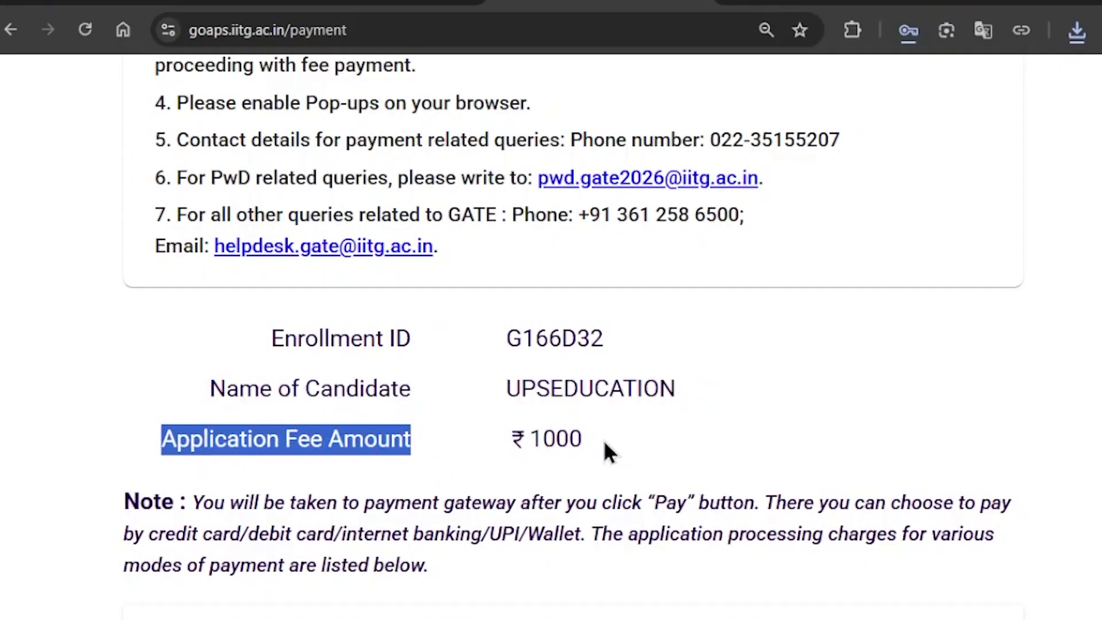
{"action": "left_click", "coordinate": [603, 439]}
{"action": "scroll", "coordinate": [604, 439], "scroll_direction": "down", "scroll_amount": 5}
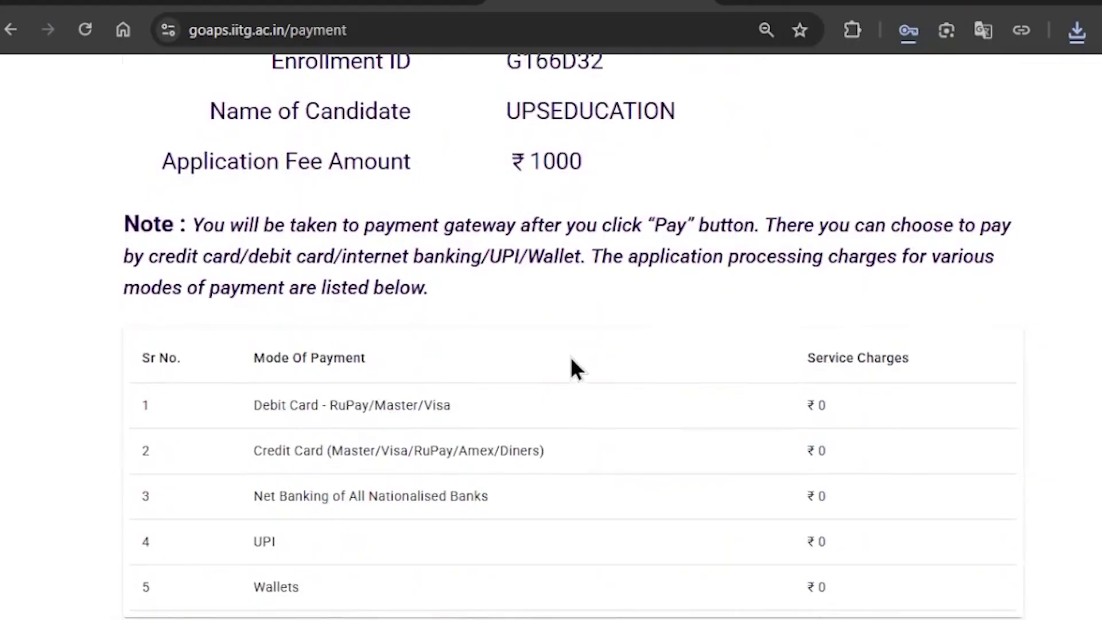
{"action": "scroll", "coordinate": [573, 367], "scroll_direction": "down", "scroll_amount": 2}
{"action": "left_click_drag", "start_coordinate": [226, 226], "coordinate": [487, 453]}
{"action": "left_click", "coordinate": [487, 452]}
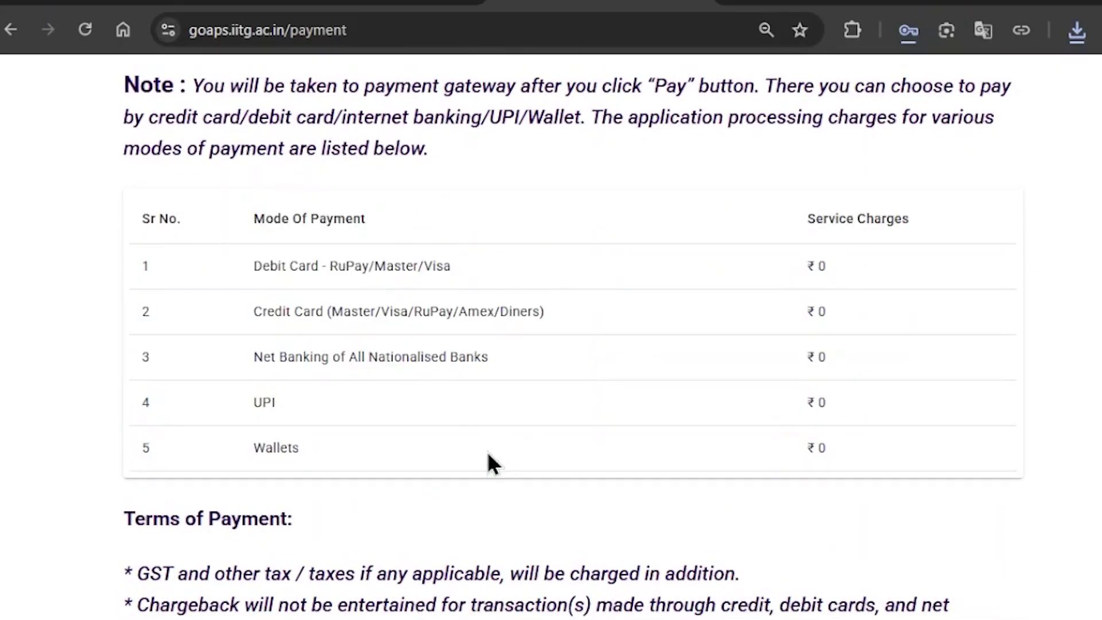
{"action": "scroll", "coordinate": [487, 453], "scroll_direction": "down", "scroll_amount": 5}
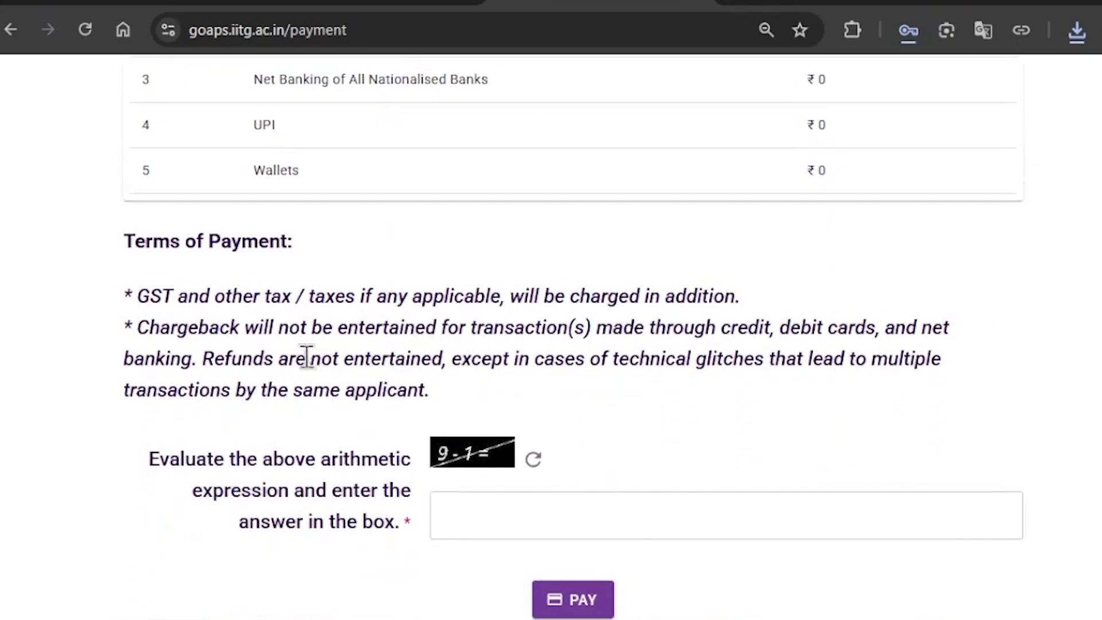
Answer the arithmetic check with 8 and pay the ₹1000 fee.
{"action": "left_click", "coordinate": [496, 531]}
{"action": "type", "text": "8"}
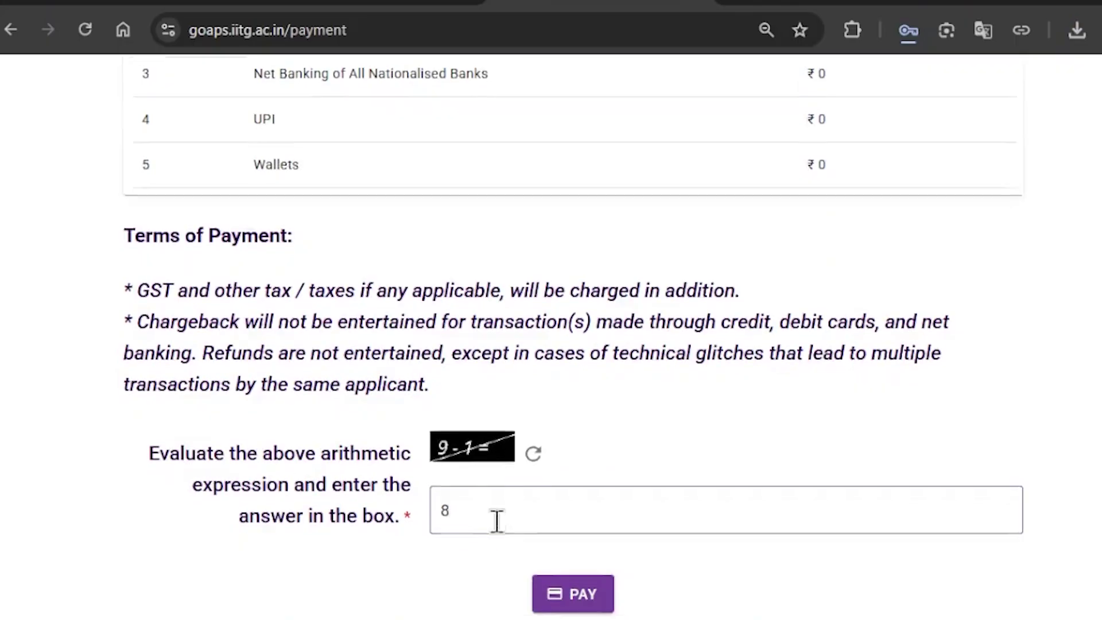
{"action": "scroll", "coordinate": [495, 523], "scroll_direction": "down", "scroll_amount": 2}
{"action": "left_click", "coordinate": [547, 515]}
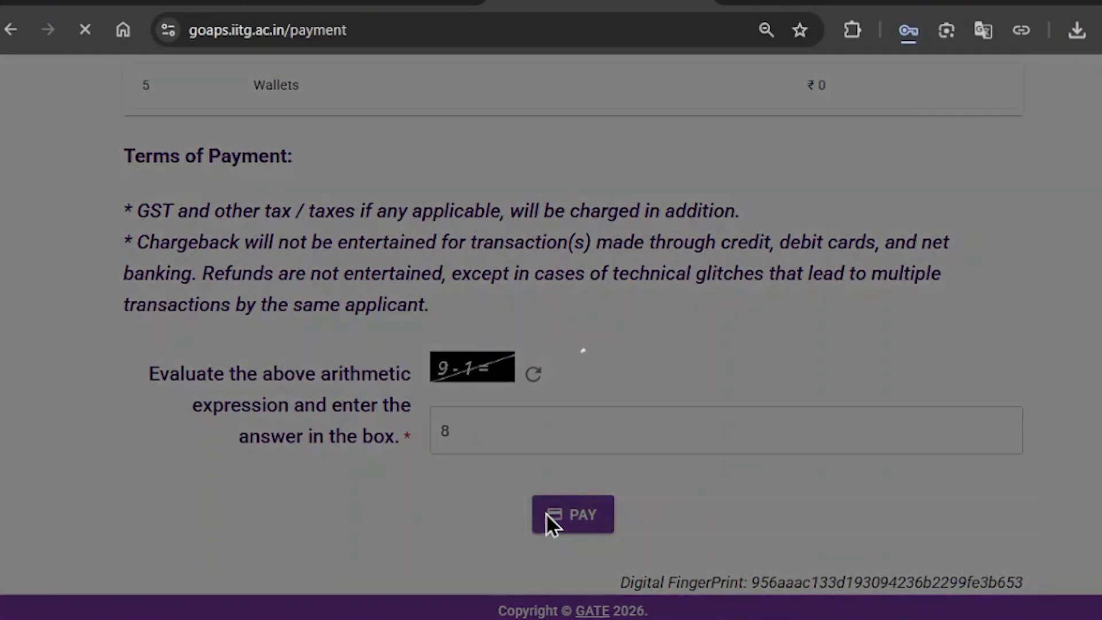
Complete the CCAvenue billing information and choose UPI to get the INR 1000.00 payment QR code.
{"action": "scroll", "coordinate": [546, 510], "scroll_direction": "down", "scroll_amount": 5}
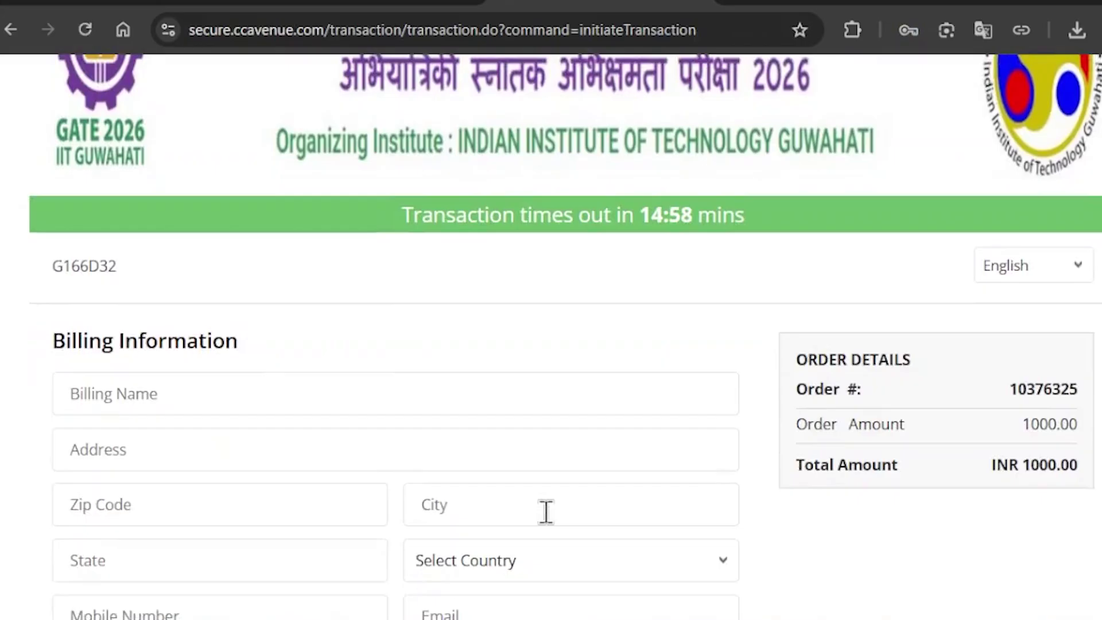
{"action": "scroll", "coordinate": [265, 528], "scroll_direction": "down", "scroll_amount": 5}
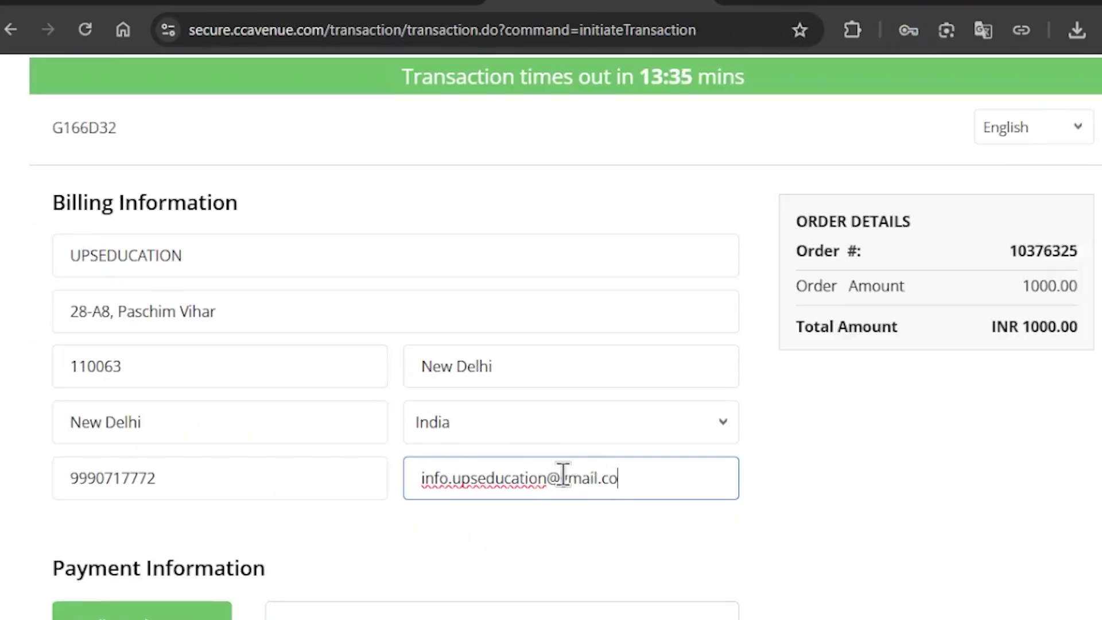
{"action": "type", "text": "m"}
{"action": "scroll", "coordinate": [571, 450], "scroll_direction": "down", "scroll_amount": 5}
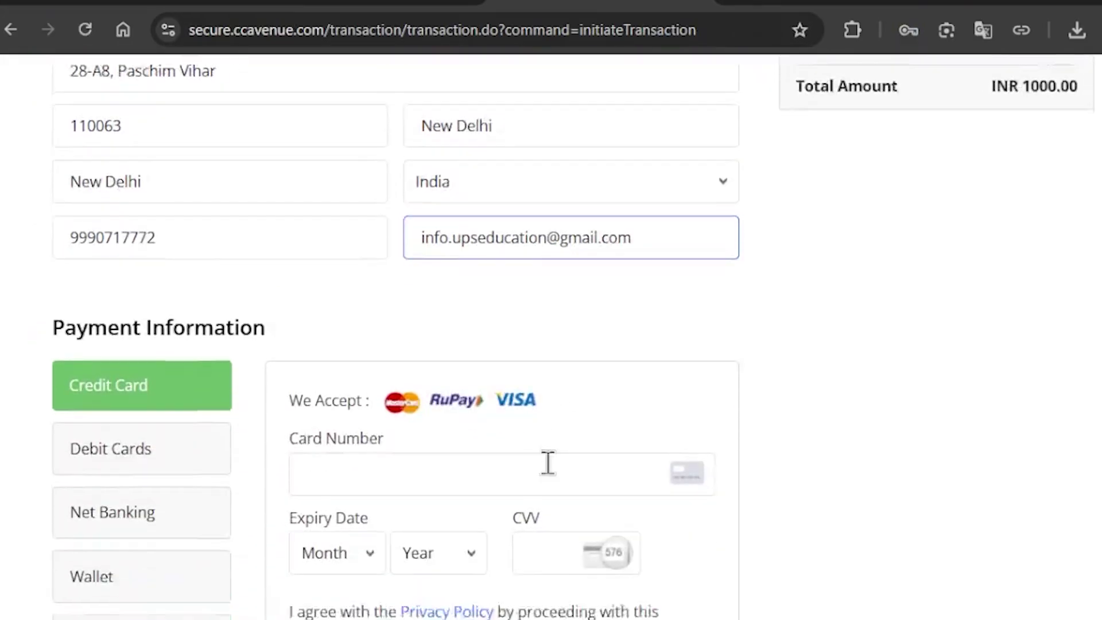
{"action": "scroll", "coordinate": [356, 508], "scroll_direction": "down", "scroll_amount": 2}
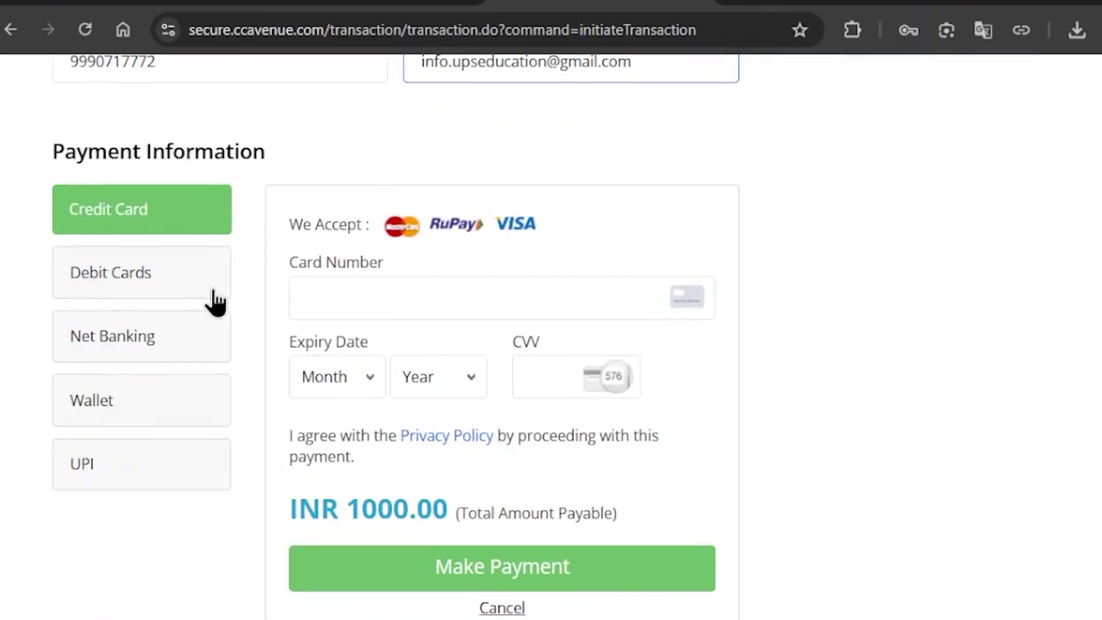
{"action": "left_click", "coordinate": [198, 483]}
{"action": "scroll", "coordinate": [482, 485], "scroll_direction": "down", "scroll_amount": 5}
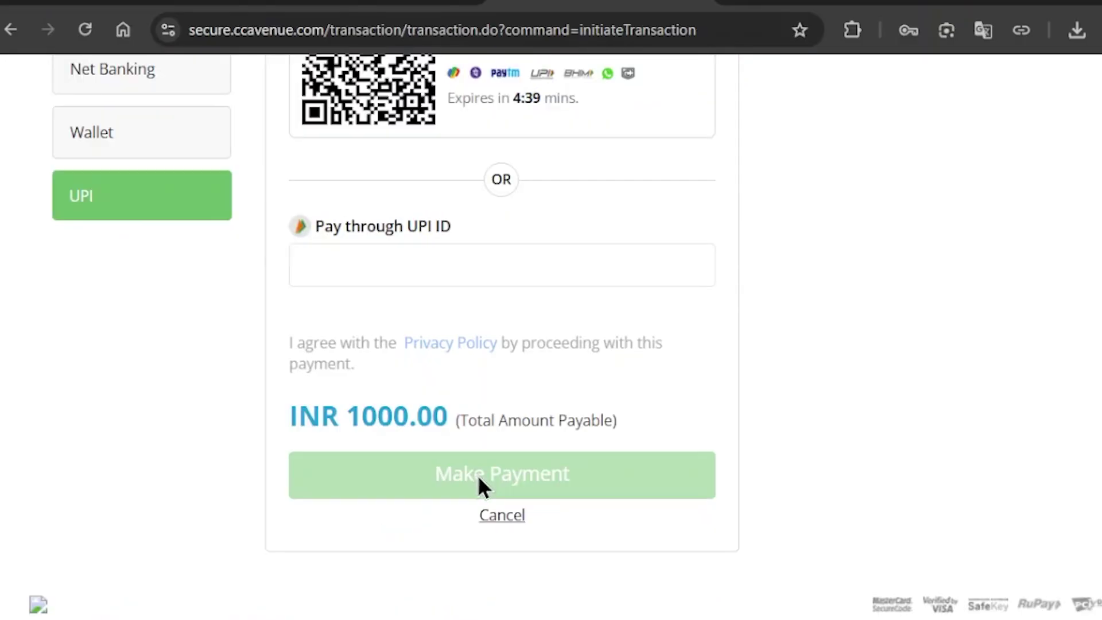